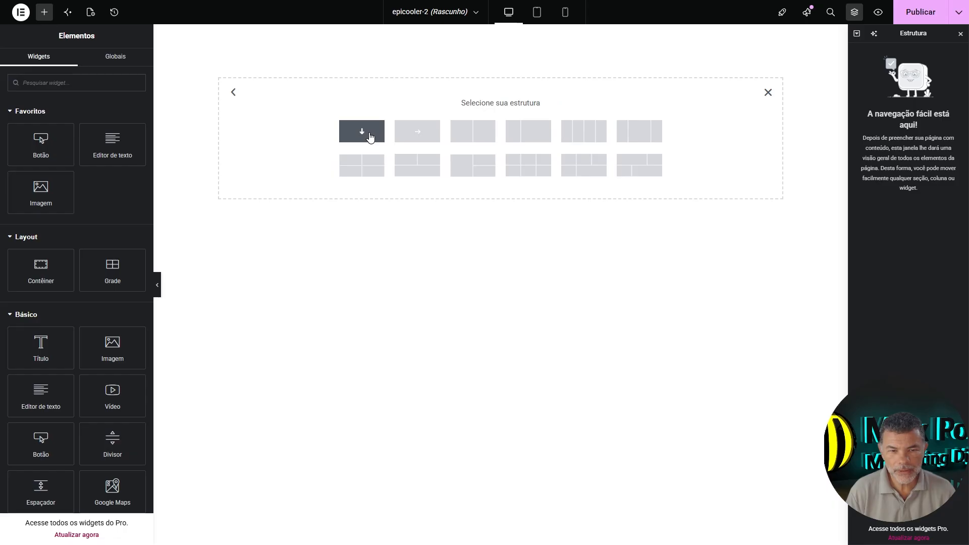
# - Add a single-column container with vertical direction to the empty epicooler-2 page
pyautogui.click(362, 133)
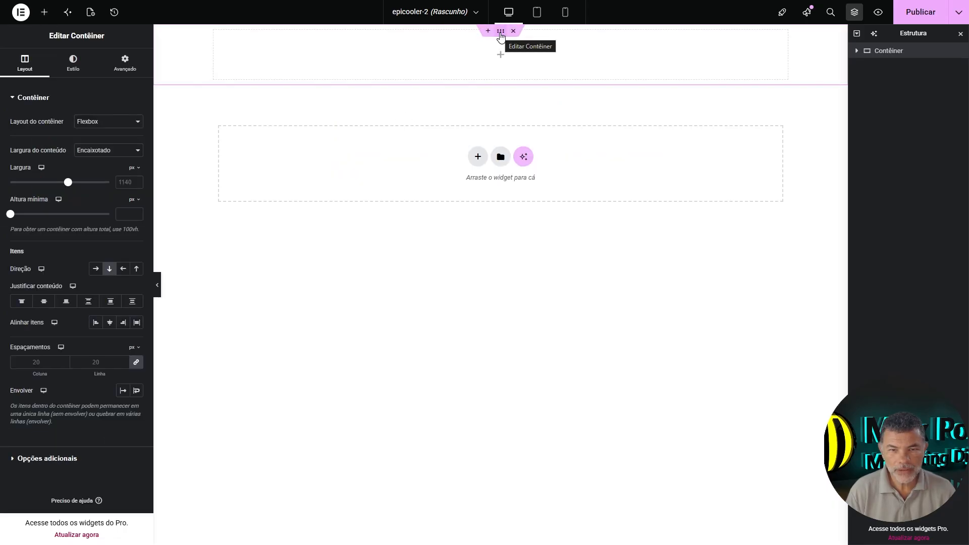
# - Switch to the epicooler.com page in the browser and capture a screenshot of the whole visible desktop layout
pyautogui.hotkey('alt', 'Tab')
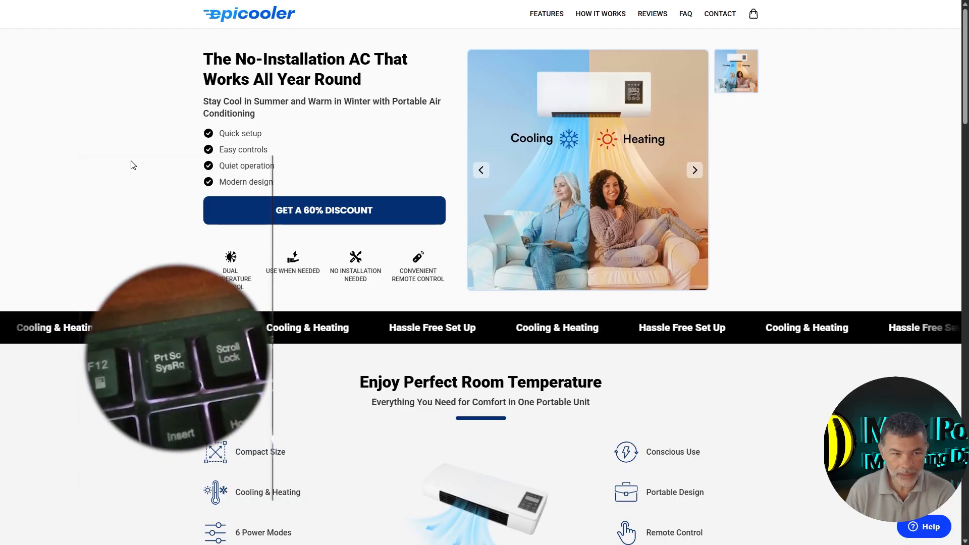
pyautogui.press('Print')
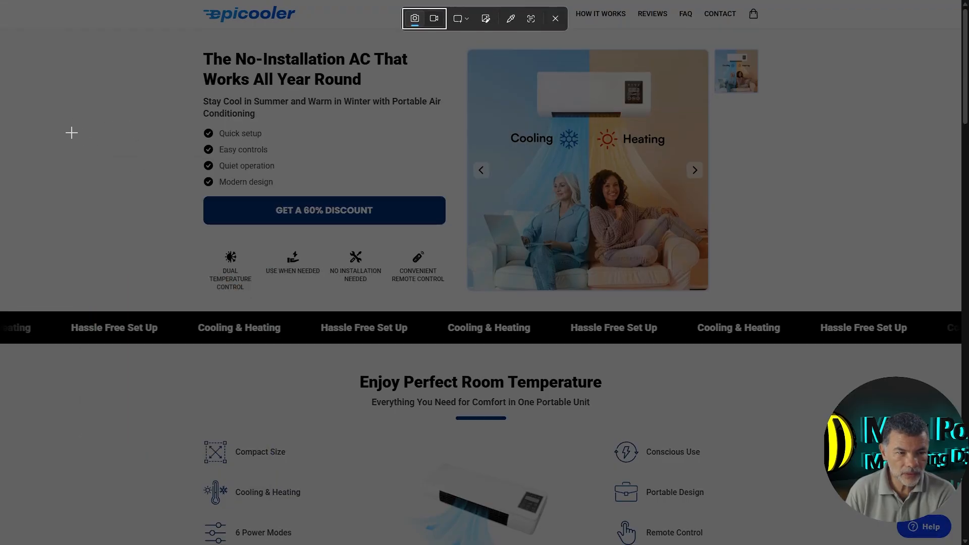
pyautogui.moveTo(3, 3); pyautogui.dragTo(961, 544)
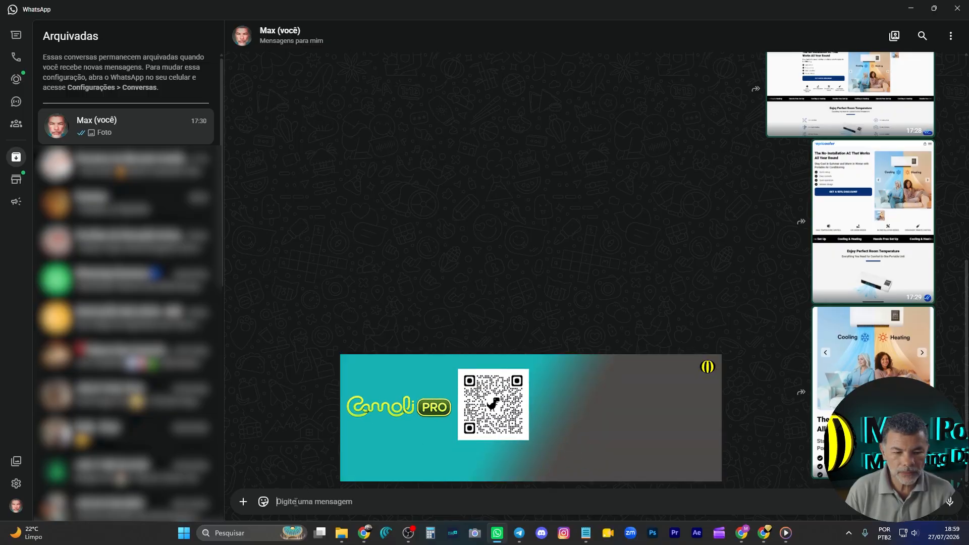
# - In WhatsApp, paste the desktop screenshot into the chat with yourself and send it
pyautogui.rightClick(295, 501)
pyautogui.click(316, 445)
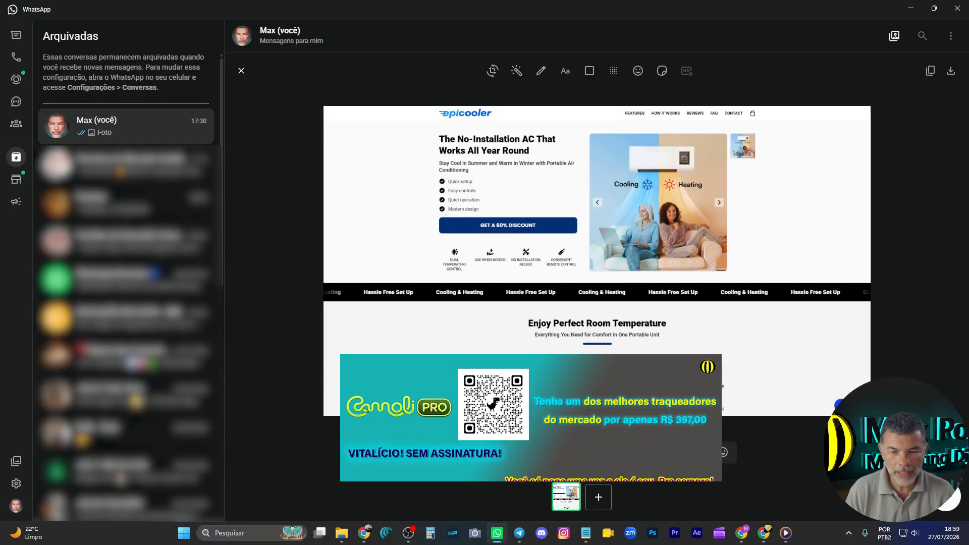
pyautogui.press('Return')
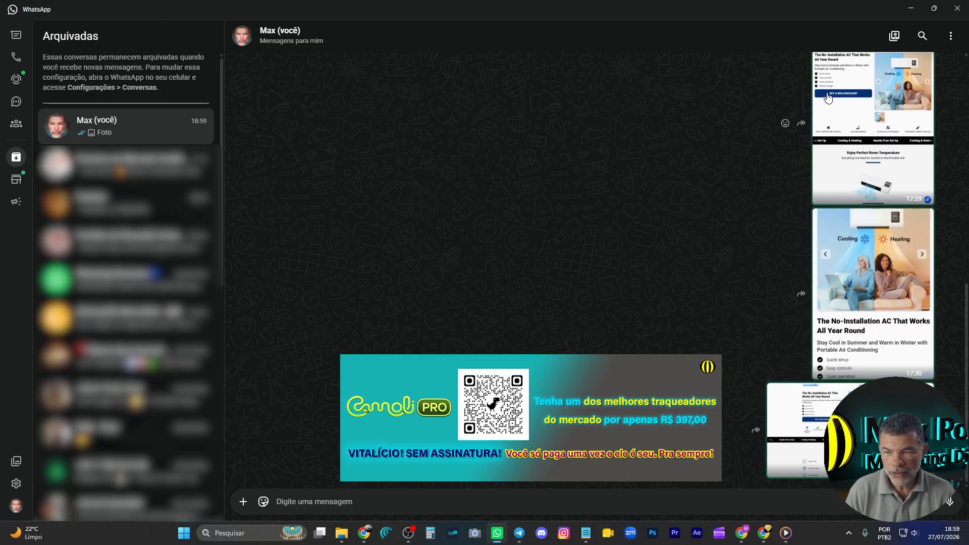
pyautogui.scroll(3, 839, 243)
pyautogui.scroll(-3, 839, 242)
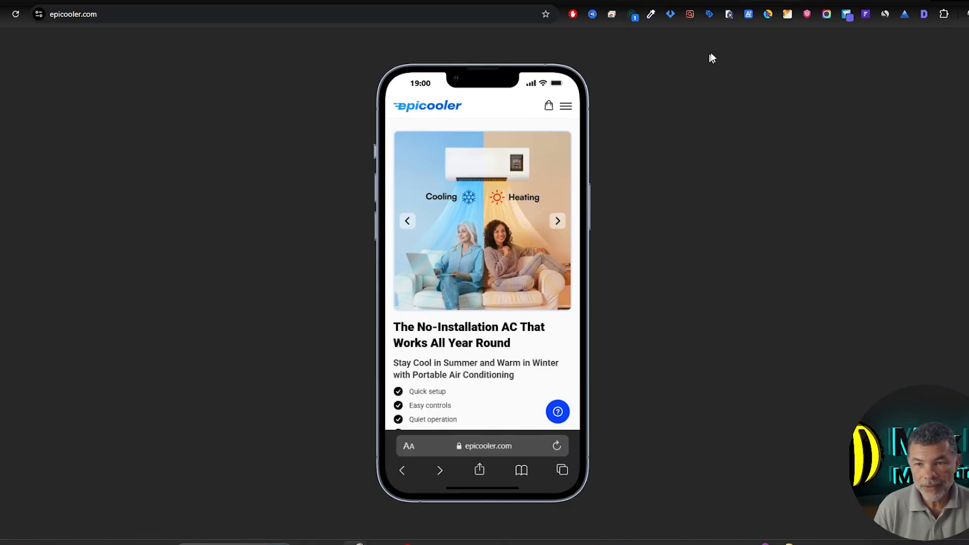
# - Search Google for "simulador de dispositivo movel" and open the "Simulador de telefone móvel - teste site responsivo" page in the Chrome Web Store
pyautogui.click(728, 15)
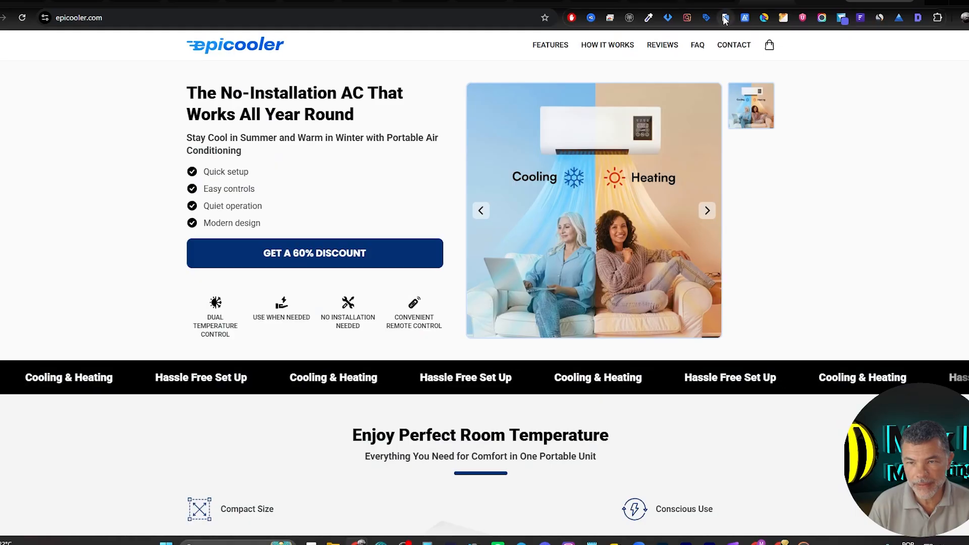
pyautogui.hotkey('ctrl', 't')
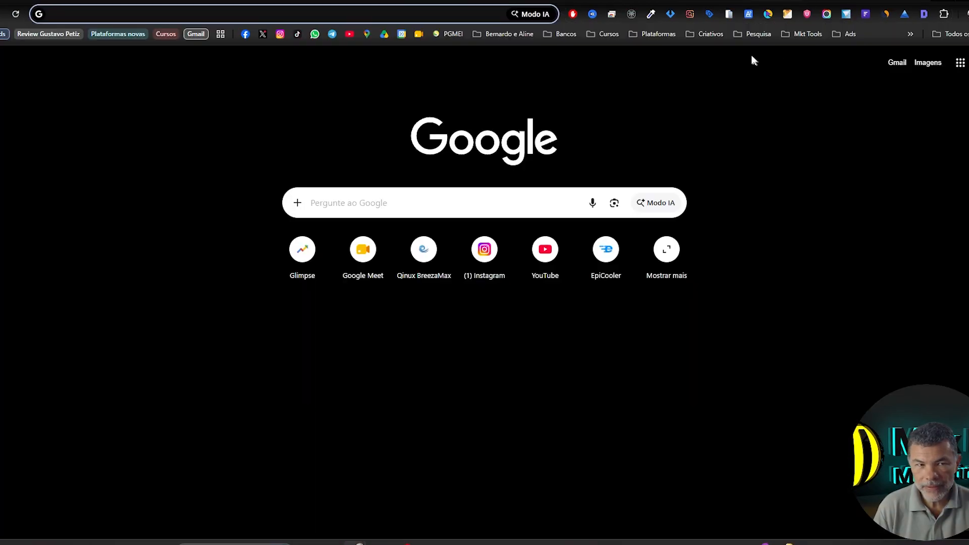
pyautogui.write('squoosh.app')
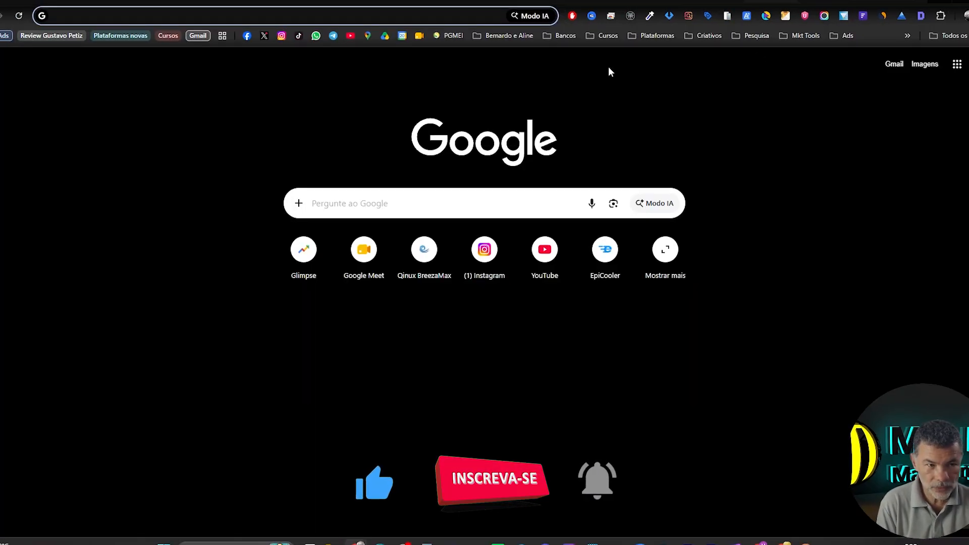
pyautogui.write('simulador de di')
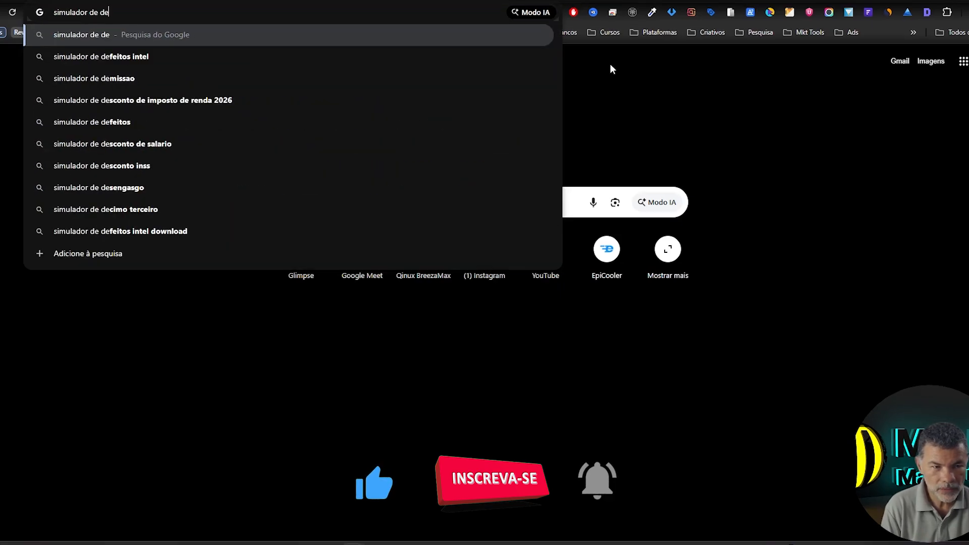
pyautogui.write('s')
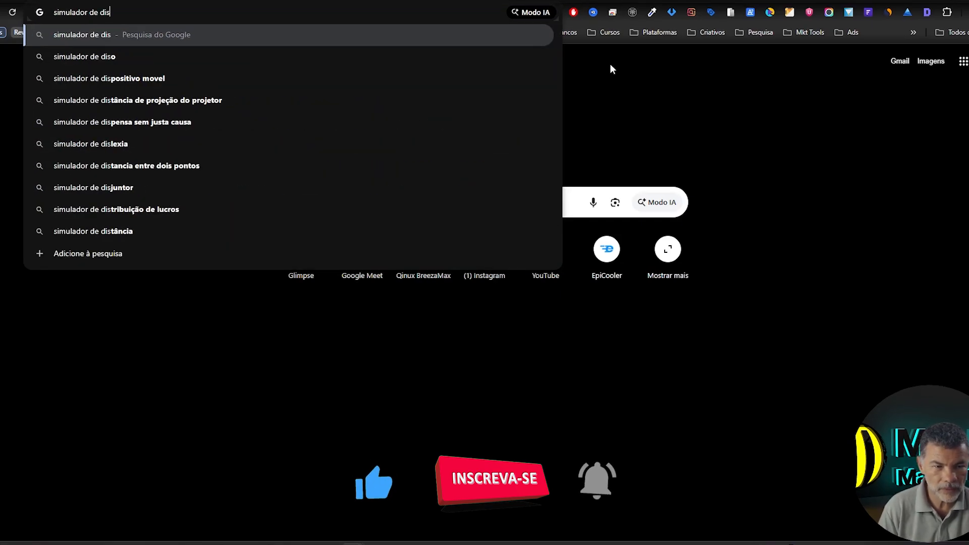
pyautogui.click(135, 79)
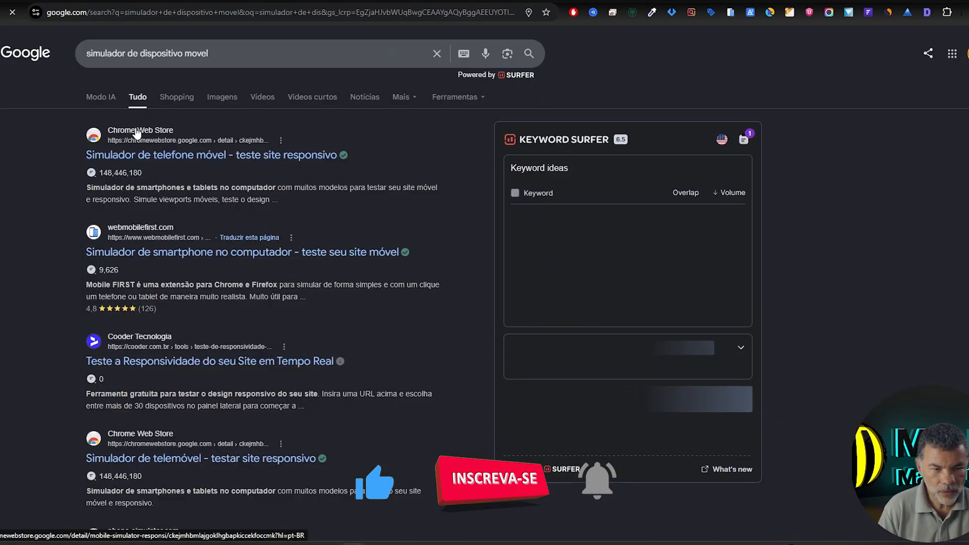
pyautogui.click(153, 156)
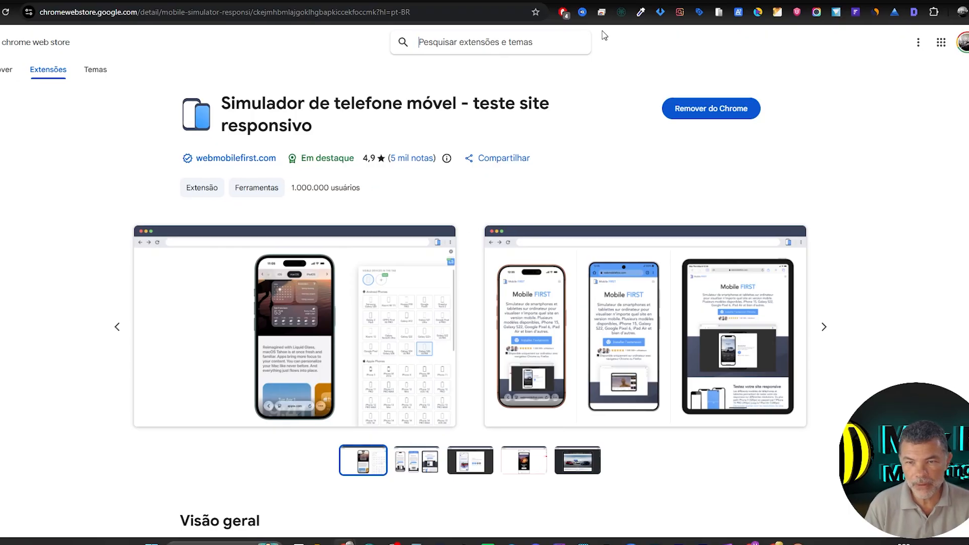
# - Check the pin setting of the Simulador de telefone extension in the browser's extensions list
pyautogui.click(947, 14)
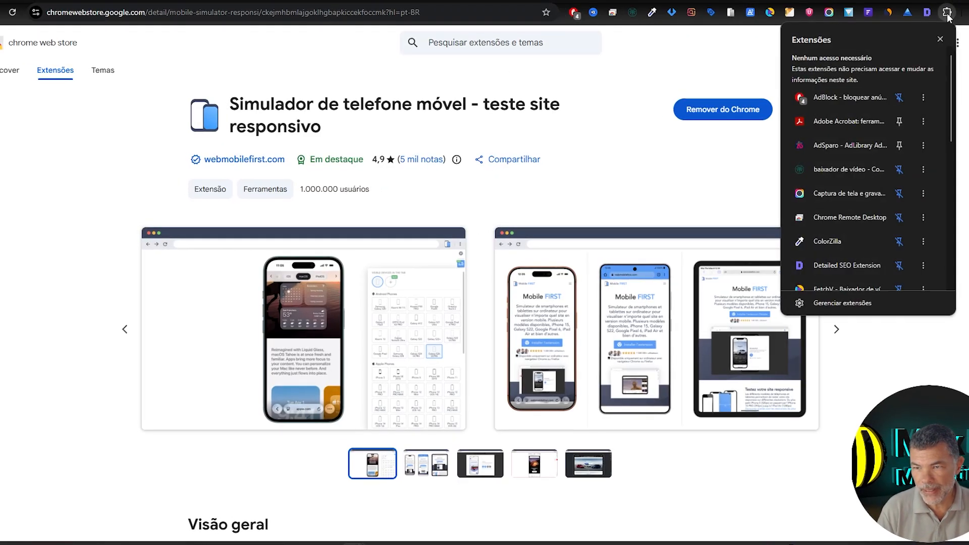
pyautogui.scroll(-5, 862, 117)
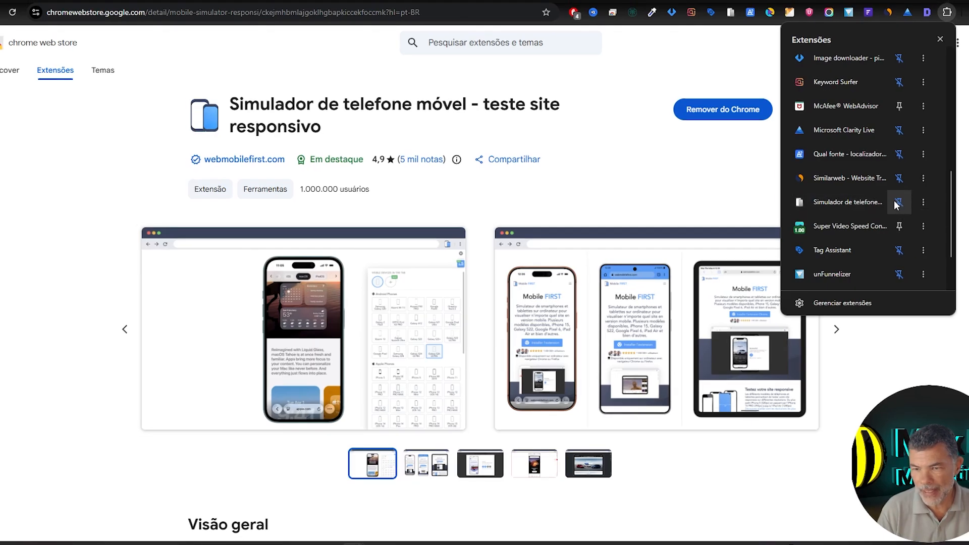
pyautogui.click(750, 181)
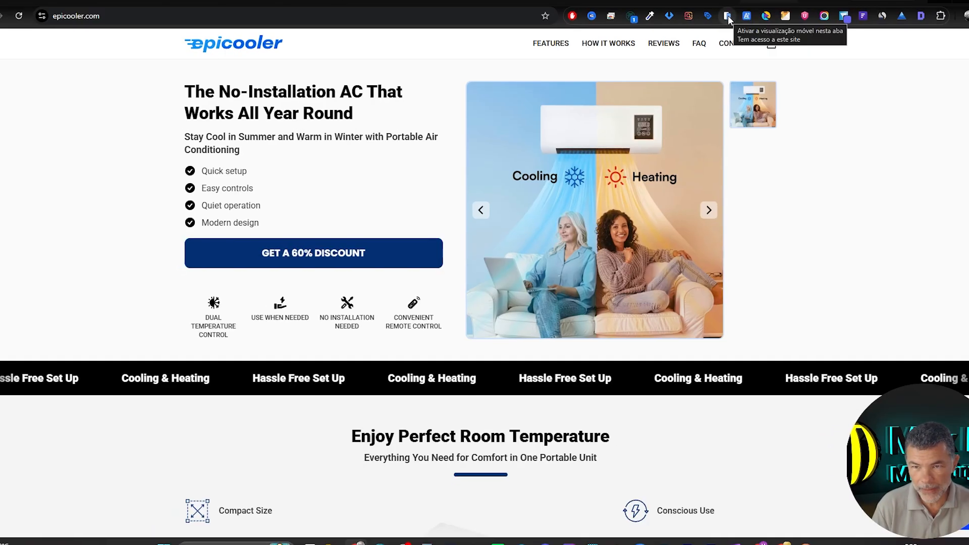
# - Turn on the mobile simulator for epicooler.com, choose the iPad PRO 11 device and dismiss the sales notice
pyautogui.click(729, 20)
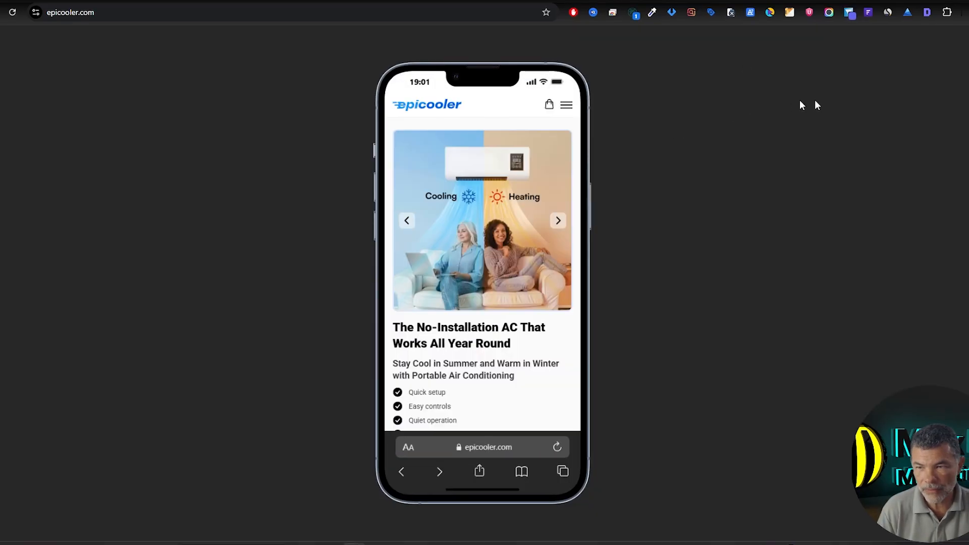
pyautogui.click(850, 12)
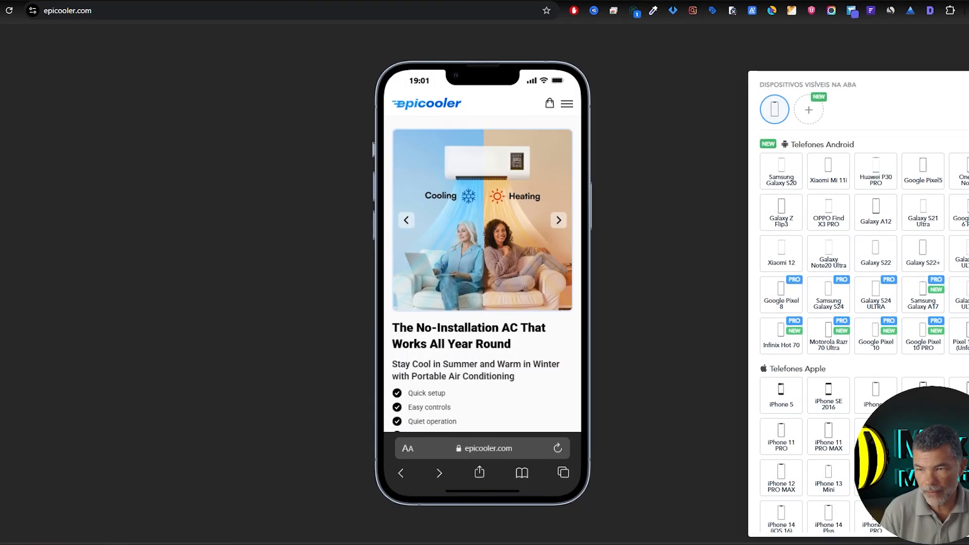
pyautogui.scroll(-8, 906, 150)
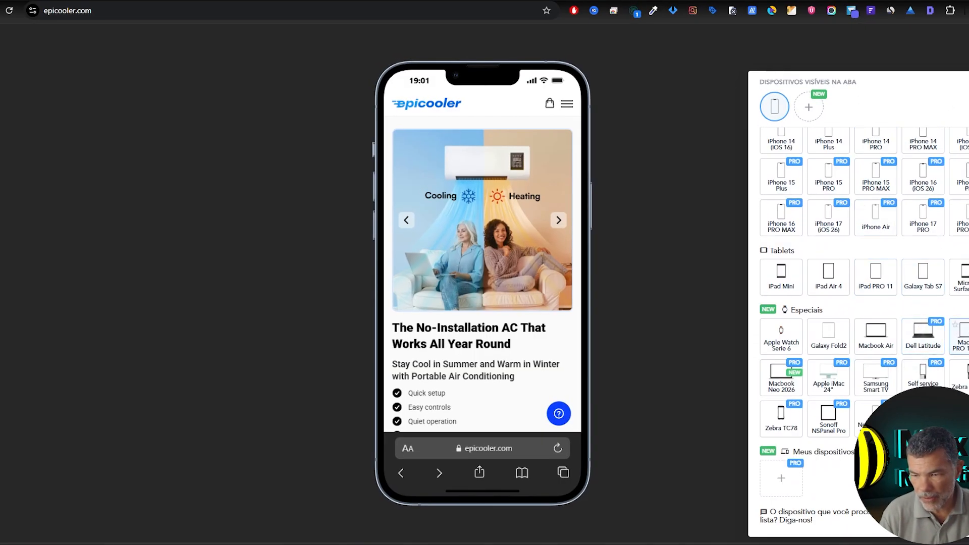
pyautogui.click(878, 279)
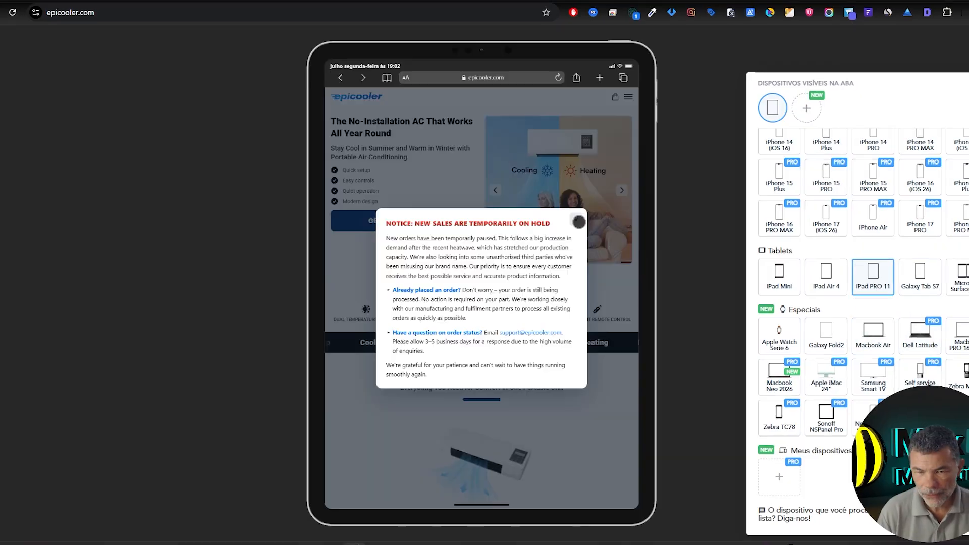
pyautogui.click(576, 221)
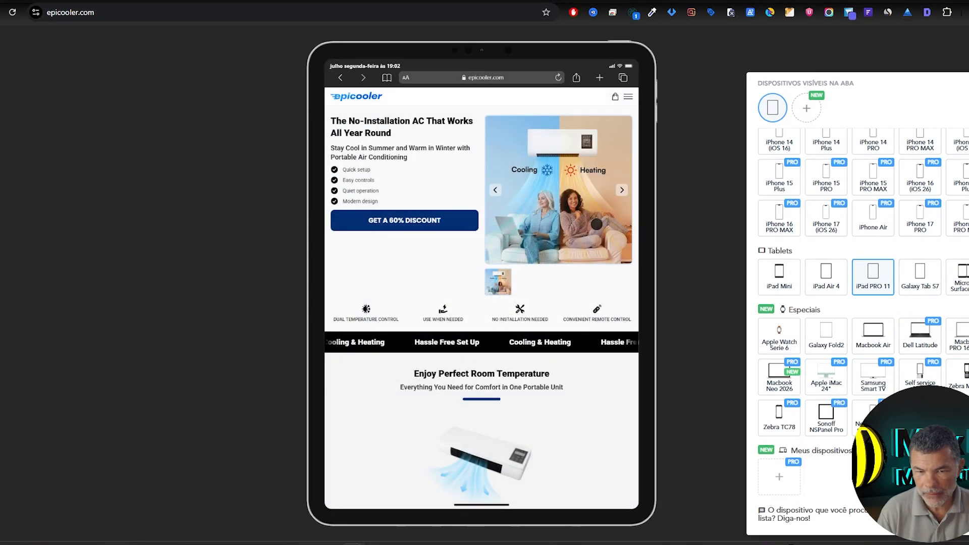
# - Show the browser in full screen and capture only the page area inside the simulated iPad
pyautogui.press('F11')
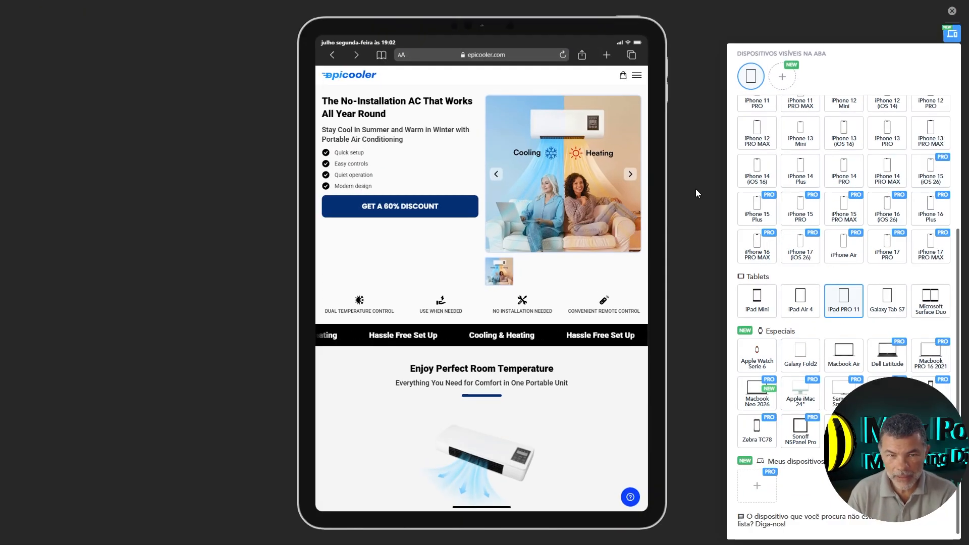
pyautogui.press('Print')
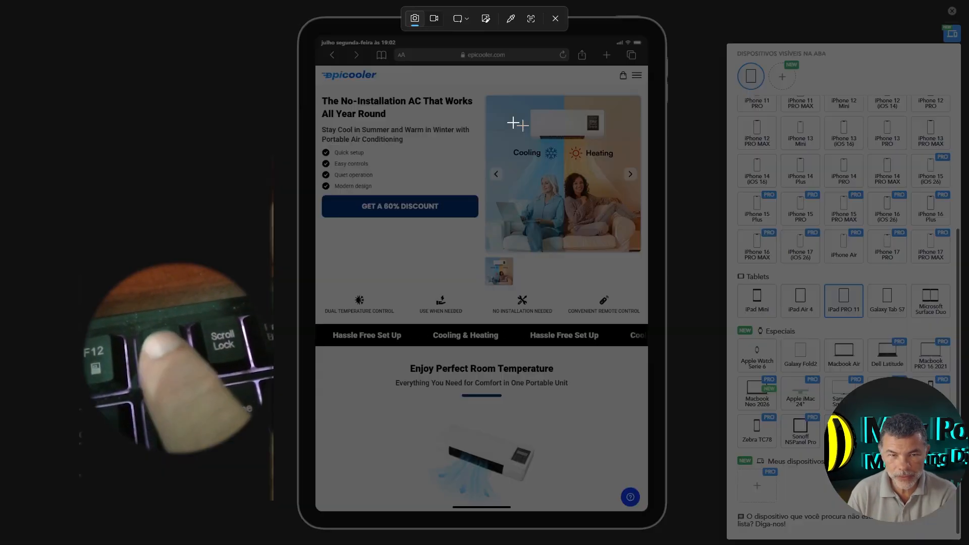
pyautogui.moveTo(315, 66); pyautogui.dragTo(648, 511)
# - Switch to WhatsApp and send the tablet screenshot to the chat with yourself
pyautogui.hotkey('alt', 'Tab')
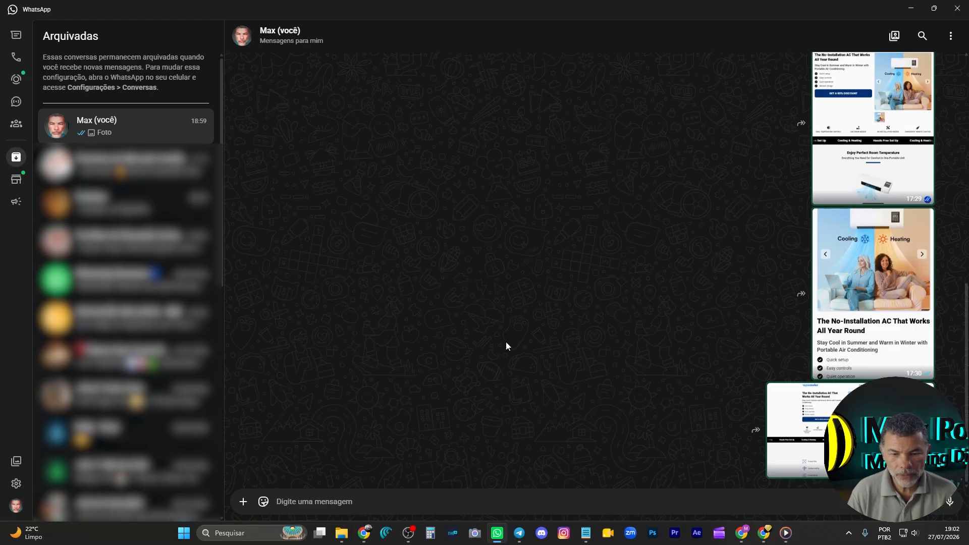
pyautogui.rightClick(337, 499)
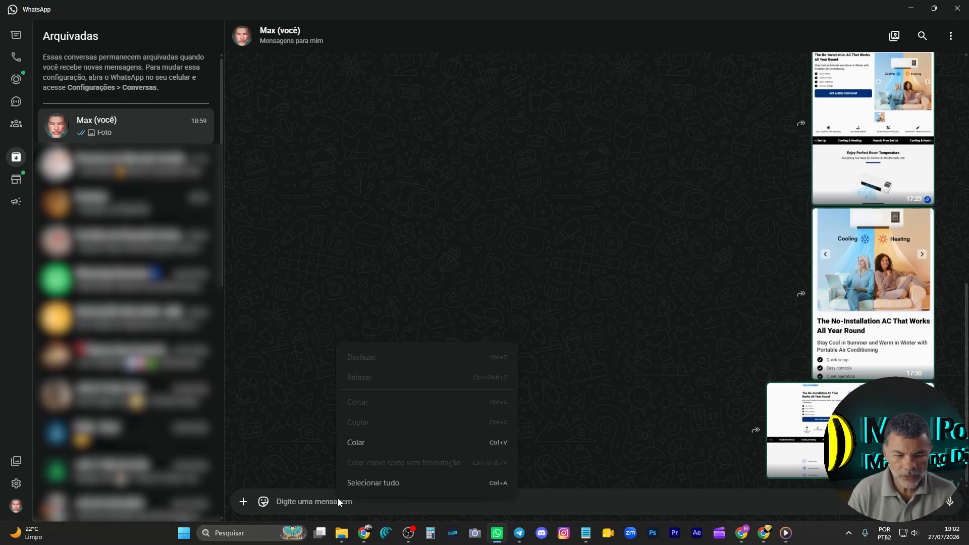
pyautogui.click(368, 439)
pyautogui.press('Escape')
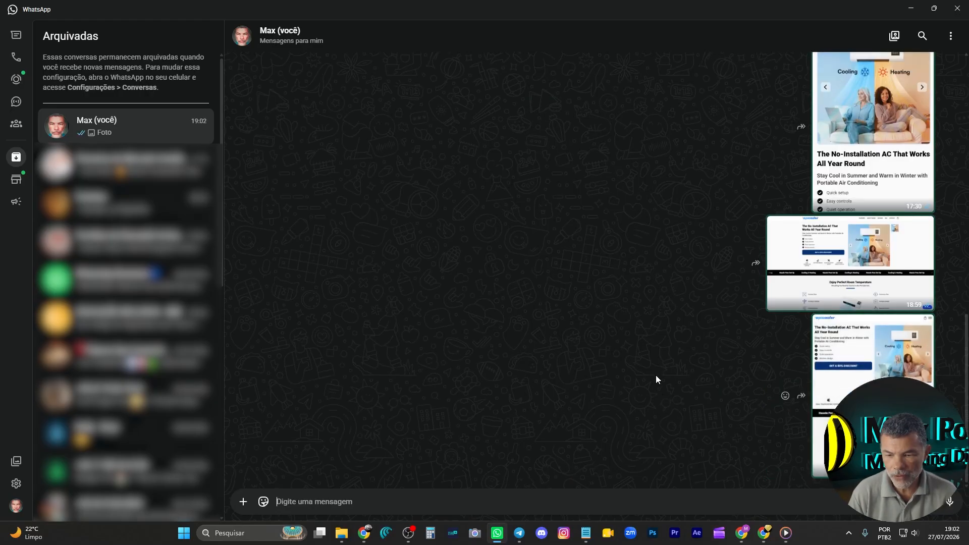
# - Return to the browser simulator, choose the Galaxy Note20 Ultra device and capture the page area inside the simulated phone
pyautogui.hotkey('alt', 'Tab')
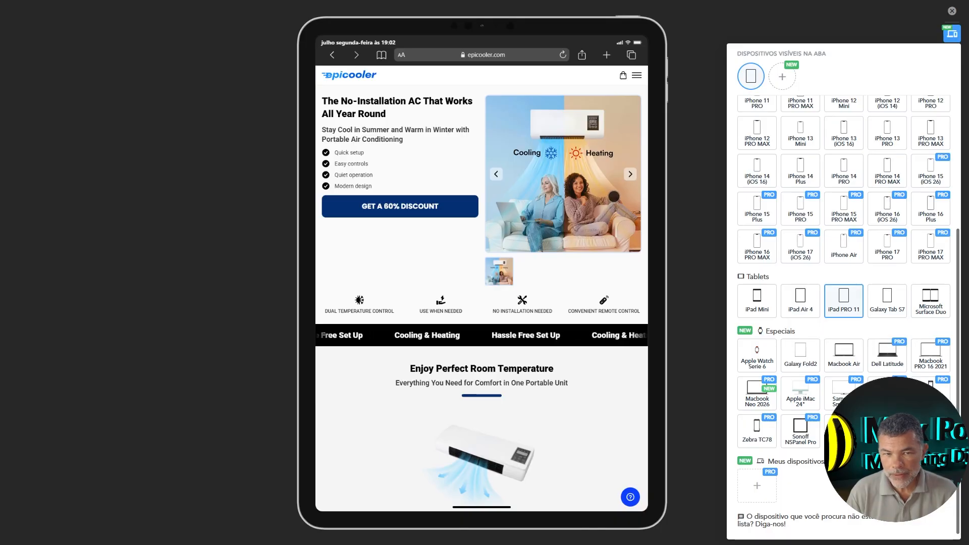
pyautogui.scroll(5, 826, 242)
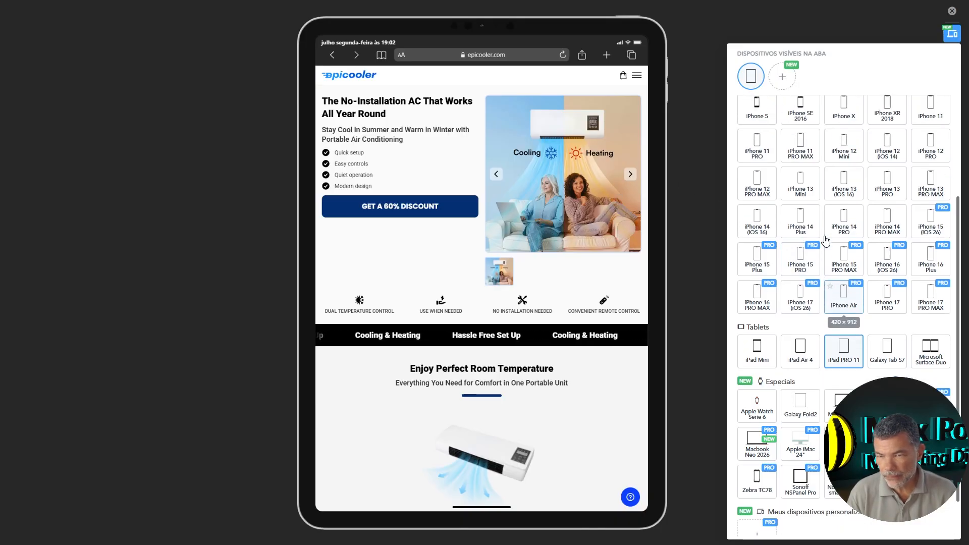
pyautogui.scroll(1, 826, 241)
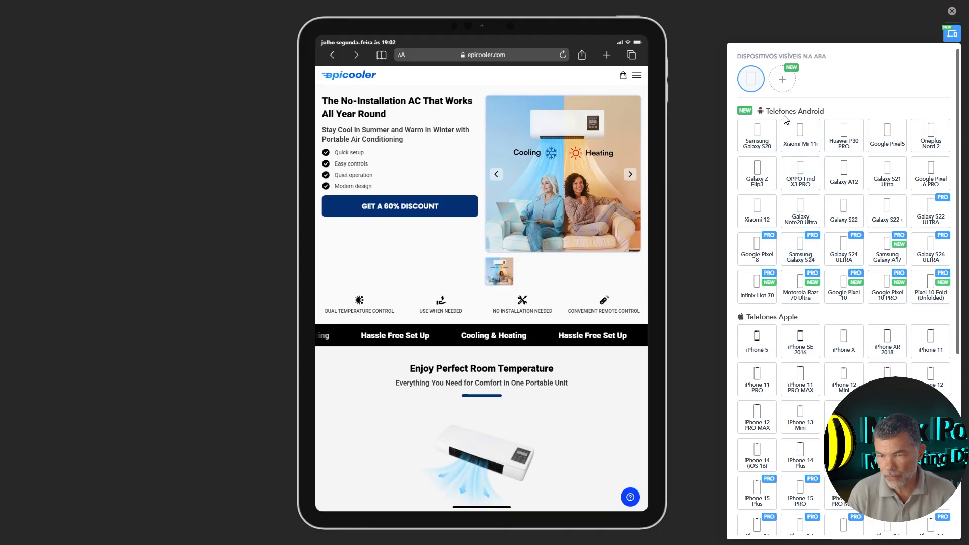
pyautogui.click(800, 215)
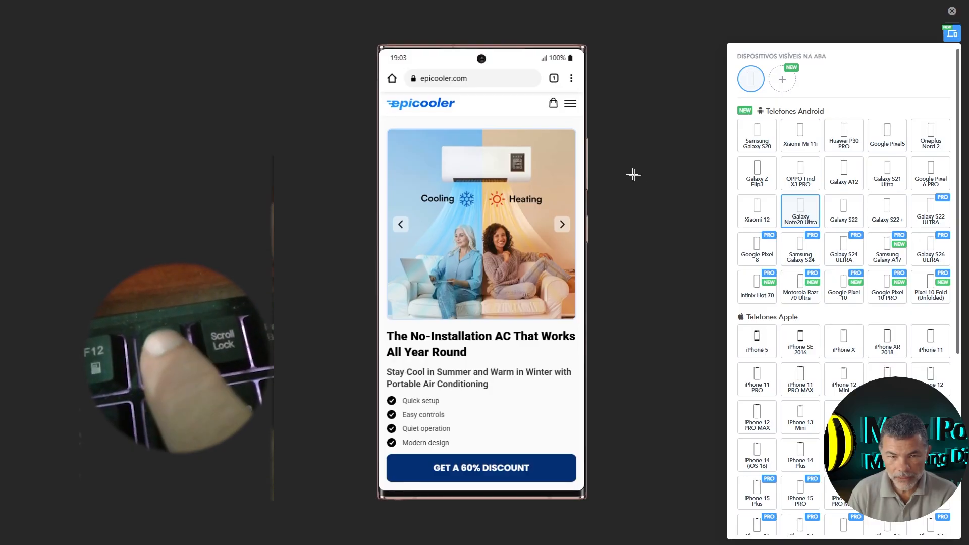
pyautogui.press('super+shift+s')
pyautogui.moveTo(378, 93); pyautogui.dragTo(583, 489)
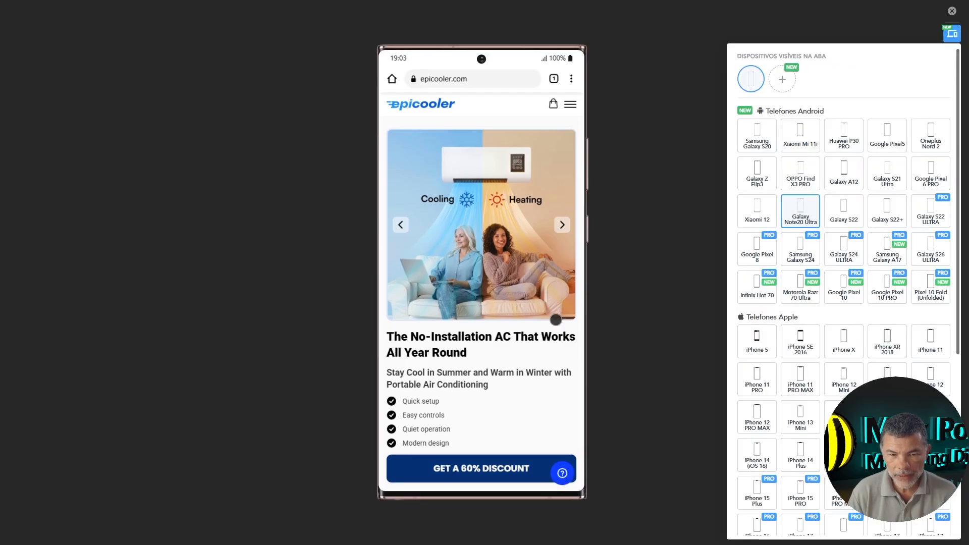
# - Switch to WhatsApp, paste the phone screenshot into the chat with yourself and send it
pyautogui.hotkey('alt', 'Tab')
pyautogui.rightClick(399, 500)
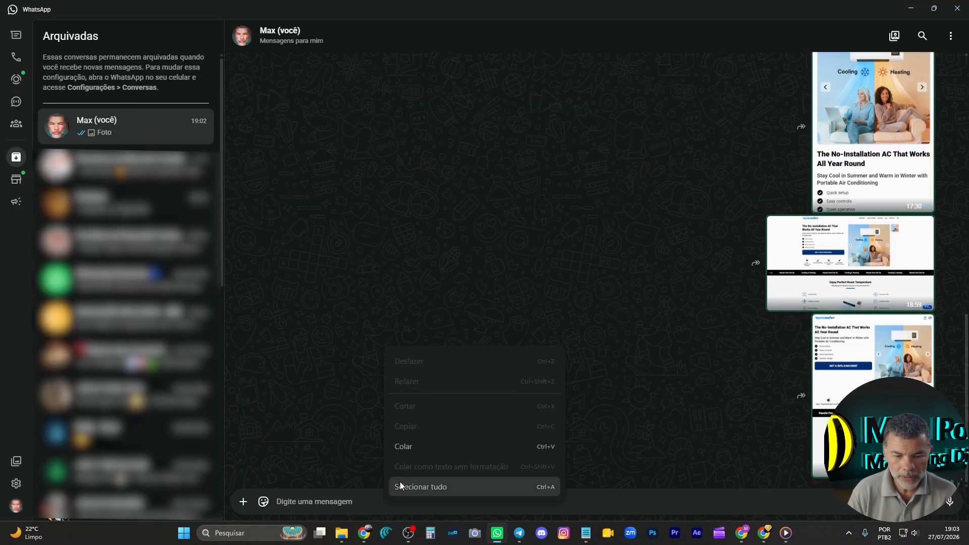
pyautogui.click(426, 448)
pyautogui.press('Return')
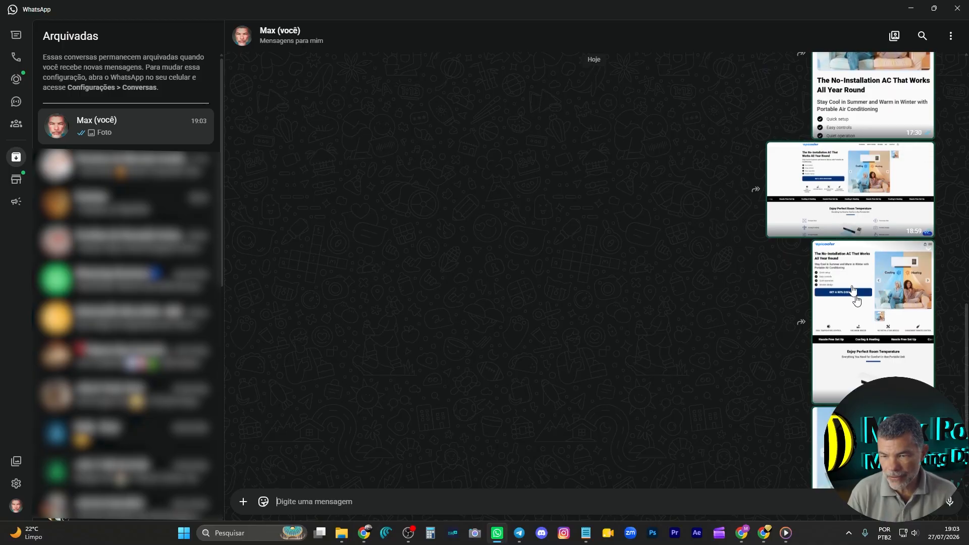
# - Start saving the desktop screenshot from the WhatsApp chat to the computer with Save As
pyautogui.scroll(-1, 838, 227)
pyautogui.rightClick(820, 147)
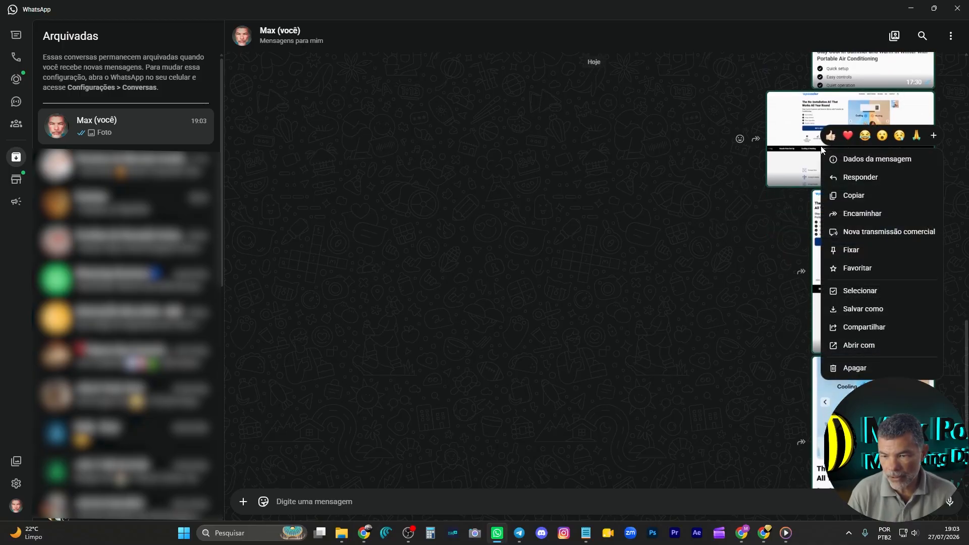
pyautogui.click(860, 307)
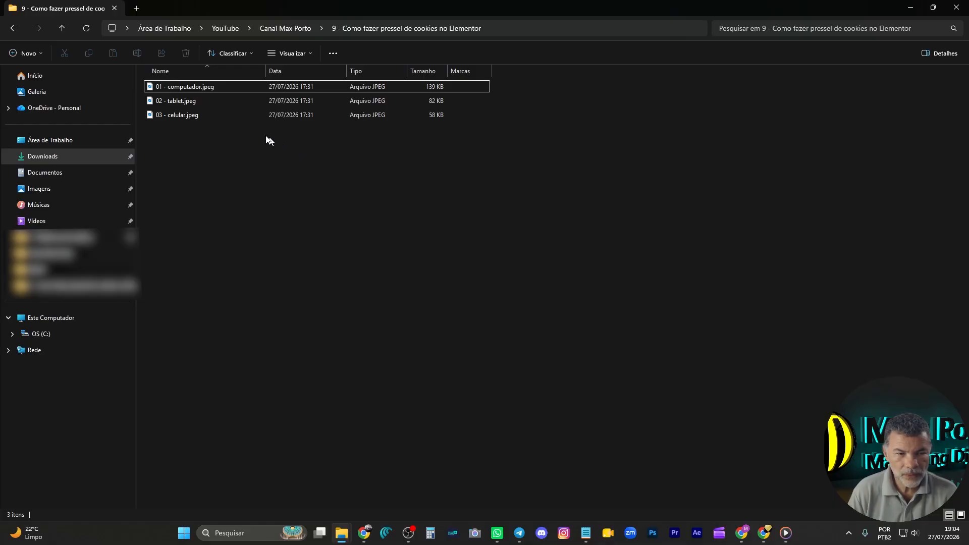
# - Review the computer, tablet and phone JPEG files and their sizes in the folder "9 - Como fazer pressel de cookies no Elementor"
pyautogui.click(253, 115)
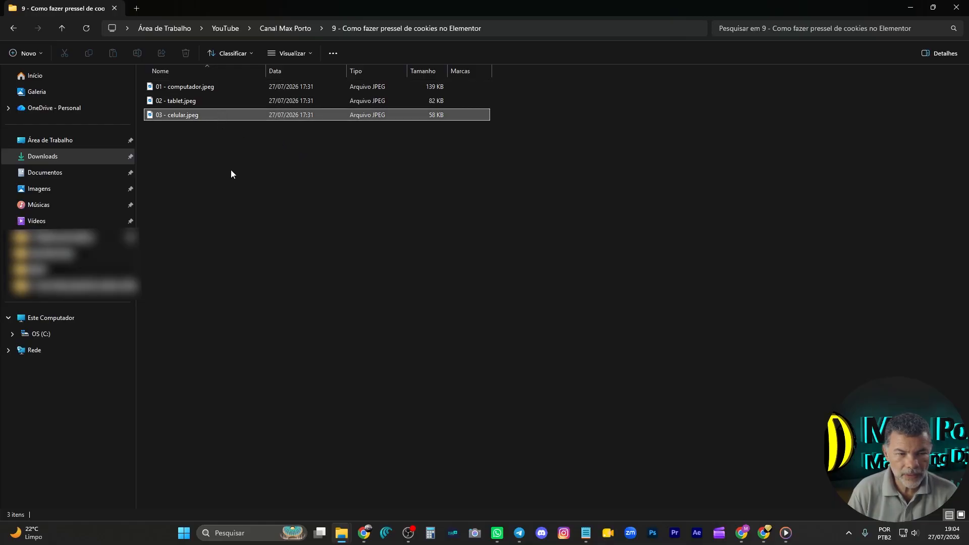
pyautogui.click(241, 87)
pyautogui.click(243, 99)
pyautogui.click(233, 115)
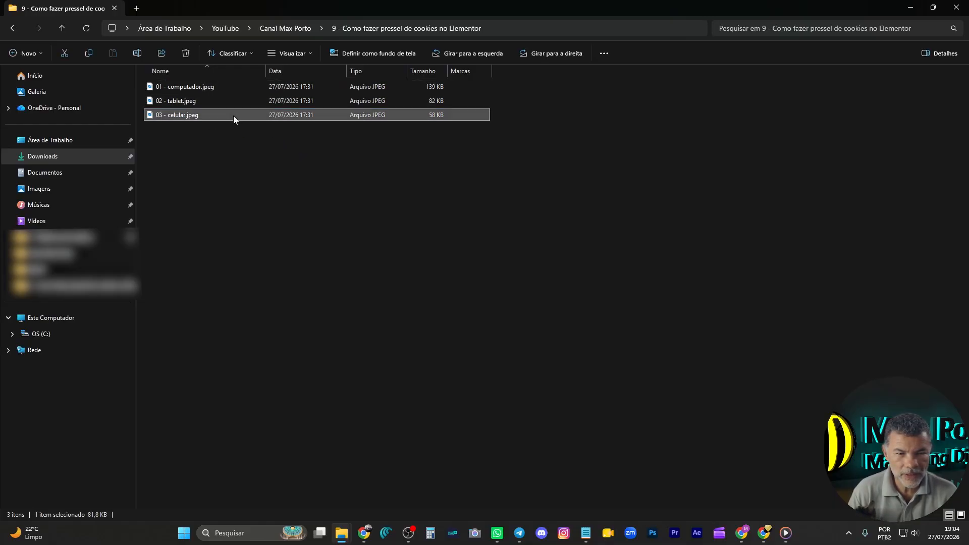
pyautogui.click(231, 86)
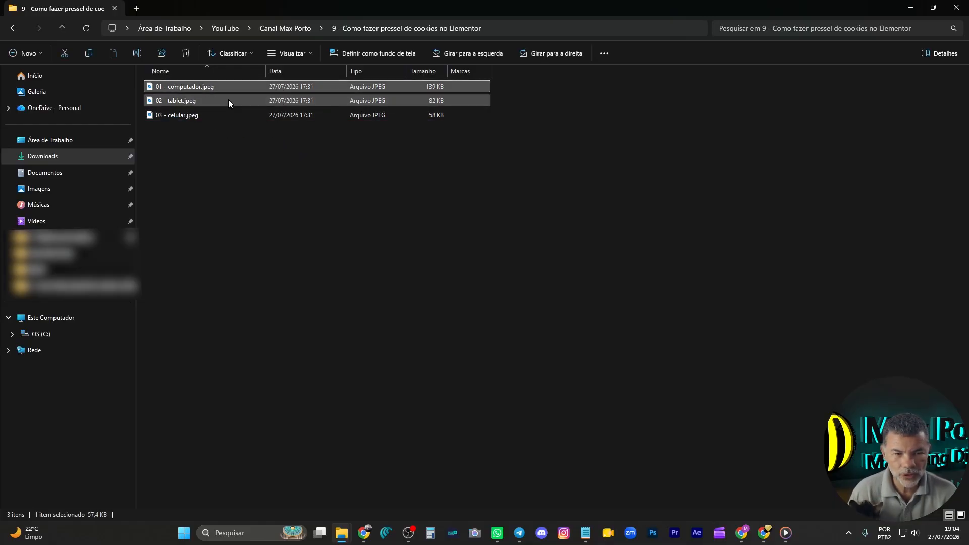
pyautogui.click(228, 101)
pyautogui.click(238, 115)
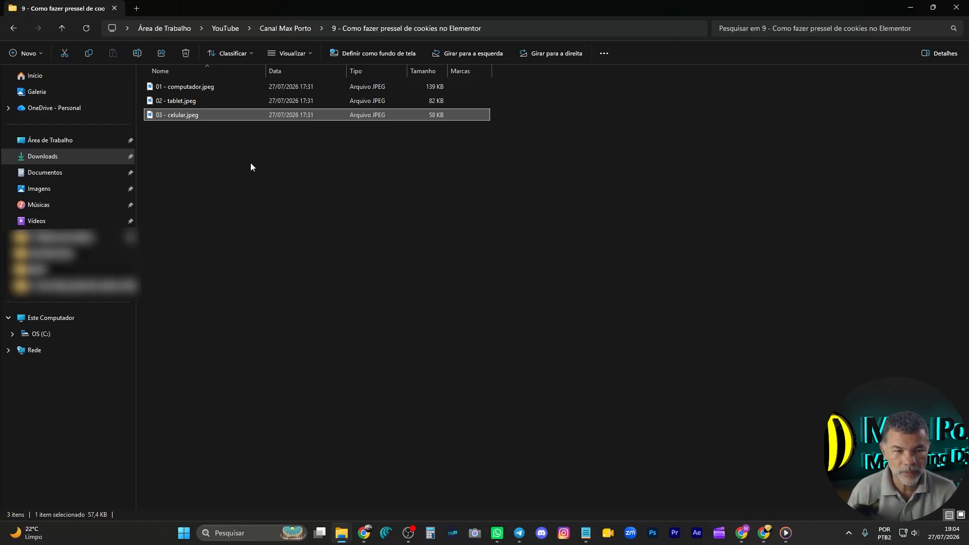
pyautogui.click(223, 90)
pyautogui.click(217, 102)
pyautogui.click(220, 114)
pyautogui.click(232, 89)
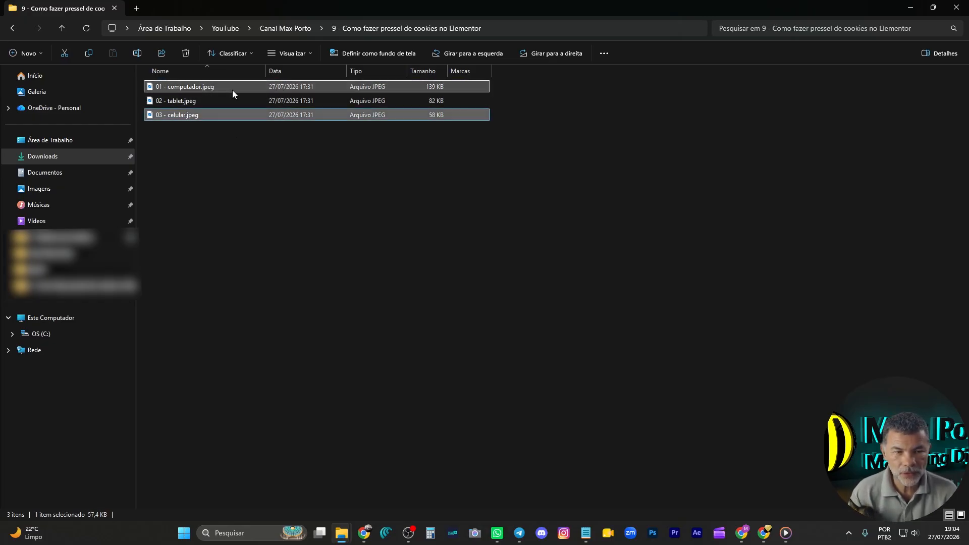
pyautogui.click(224, 102)
pyautogui.click(229, 115)
pyautogui.click(237, 89)
pyautogui.click(245, 114)
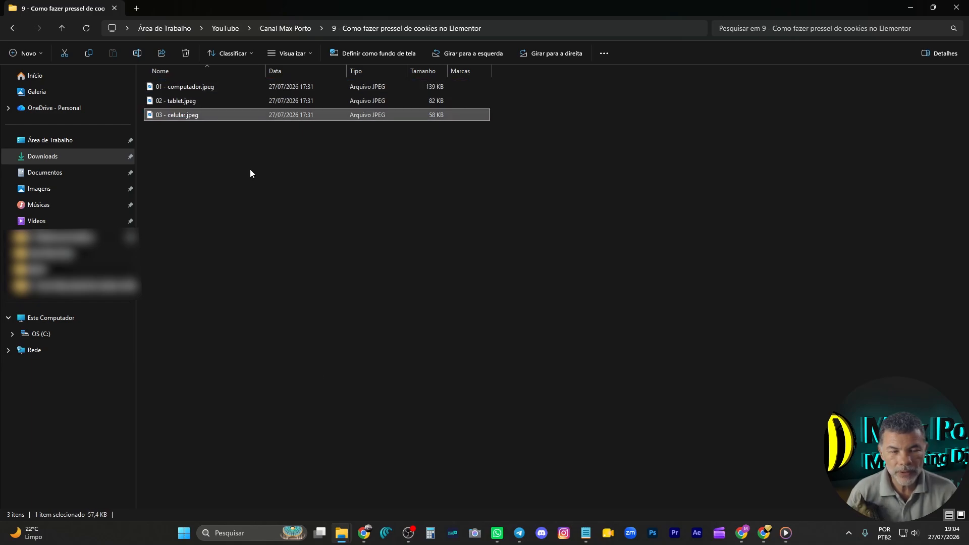
pyautogui.click(272, 162)
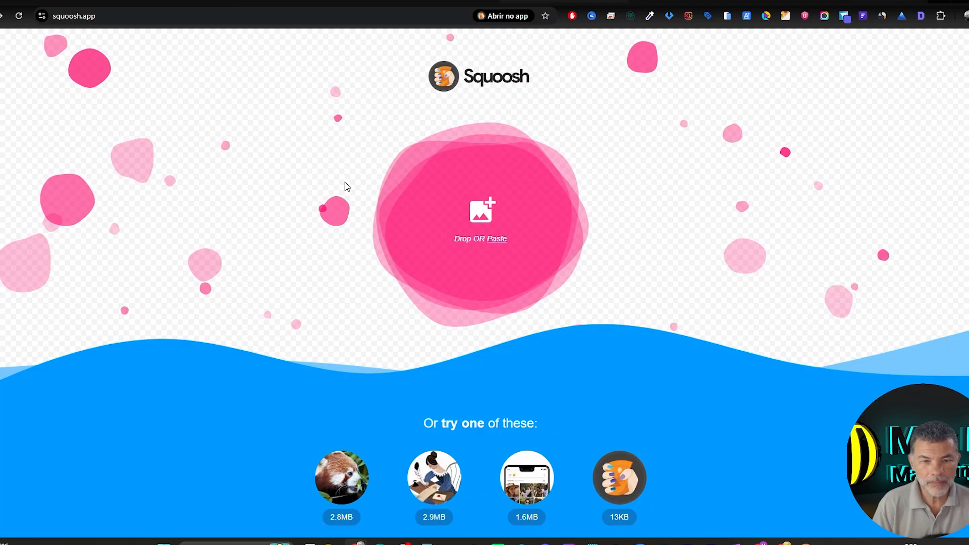
# - Bring 01 - computador.jpeg from the project folder in File Explorer into Squoosh in the browser
pyautogui.hotkey('alt', 'Tab')
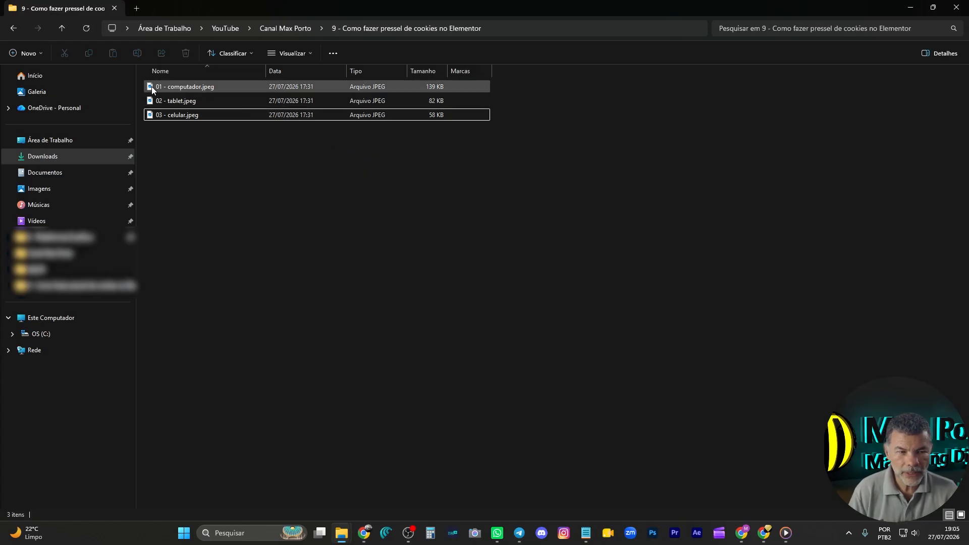
pyautogui.click(152, 87)
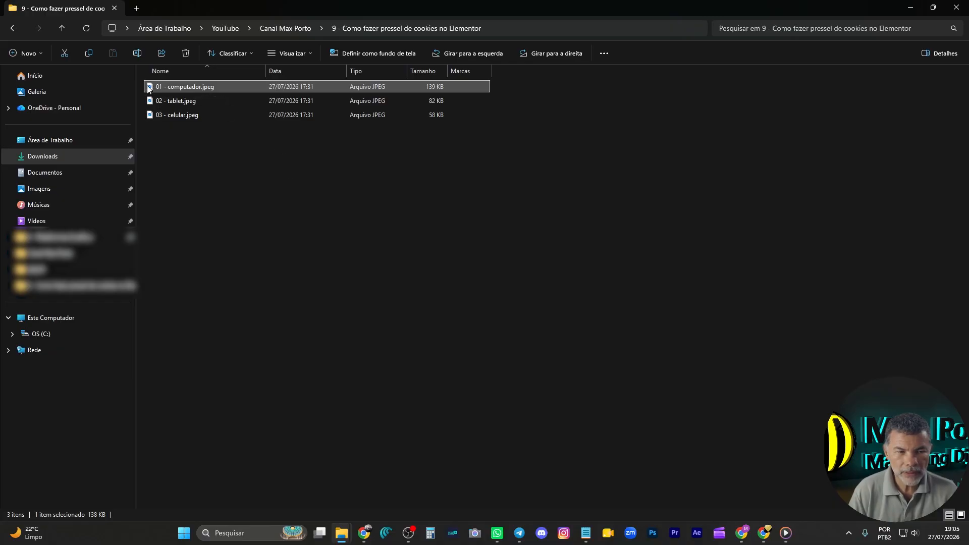
pyautogui.moveTo(150, 88); pyautogui.dragTo(286, 199)
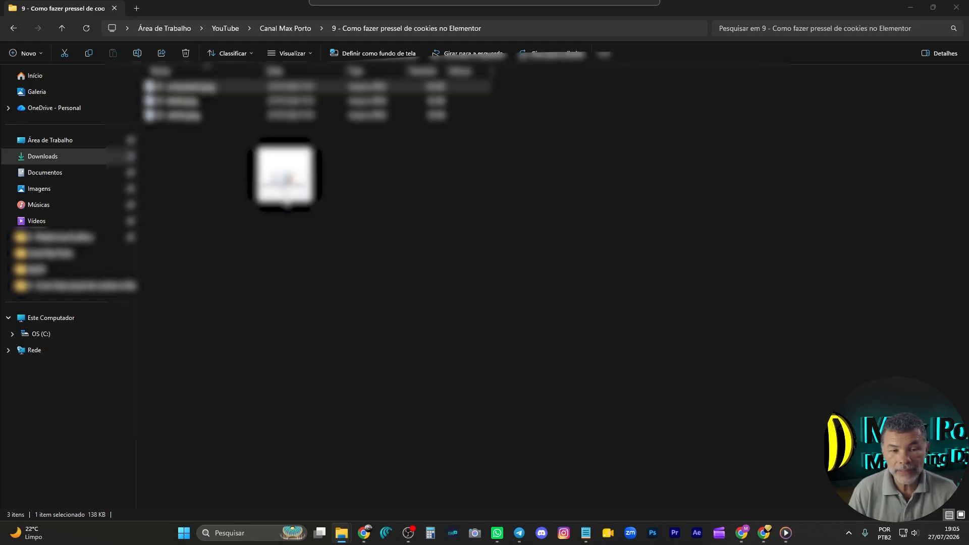
pyautogui.press('super+Tab')
pyautogui.hotkey('alt', 'Tab')
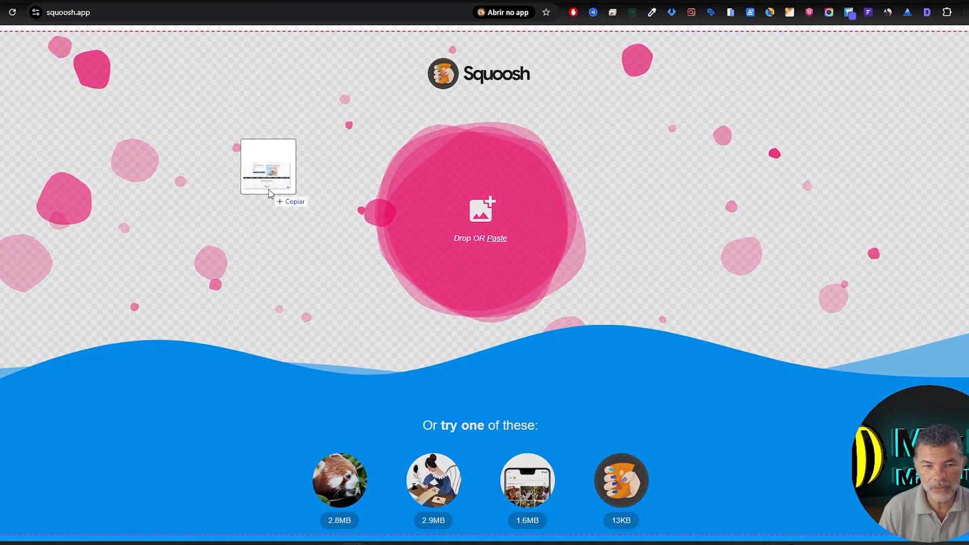
pyautogui.moveTo(269, 193); pyautogui.dragTo(478, 244)
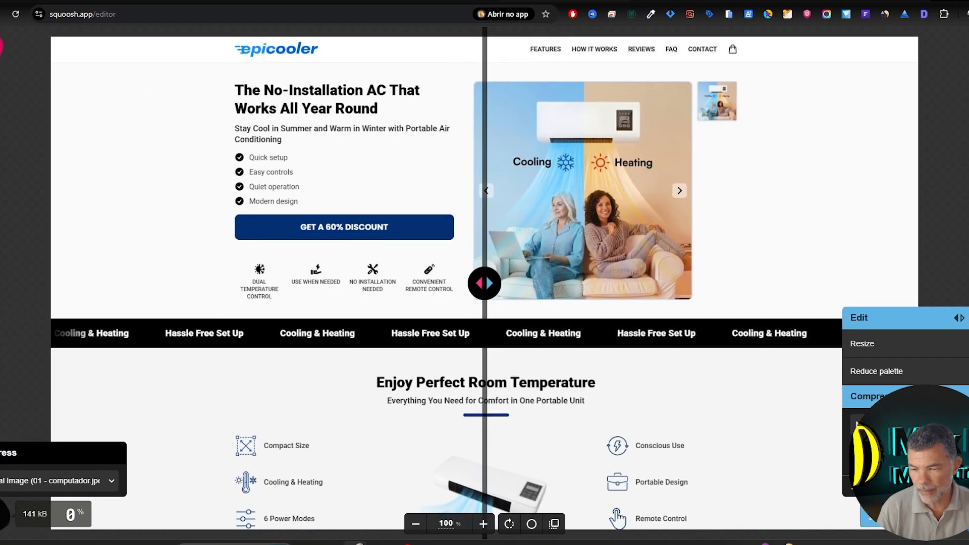
# - Compress the desktop image as WebP and save it in the project folder as 01 - computador.webp
pyautogui.click(913, 425)
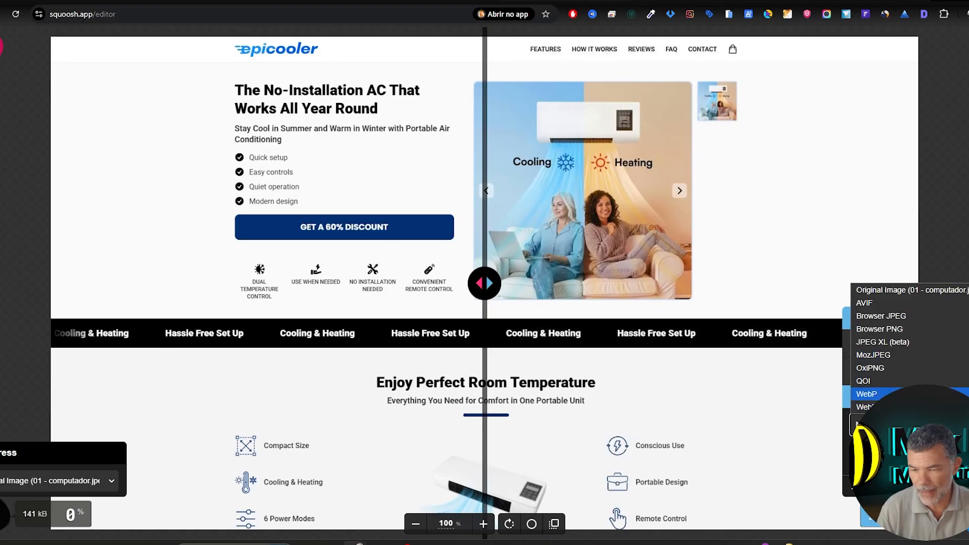
pyautogui.click(878, 393)
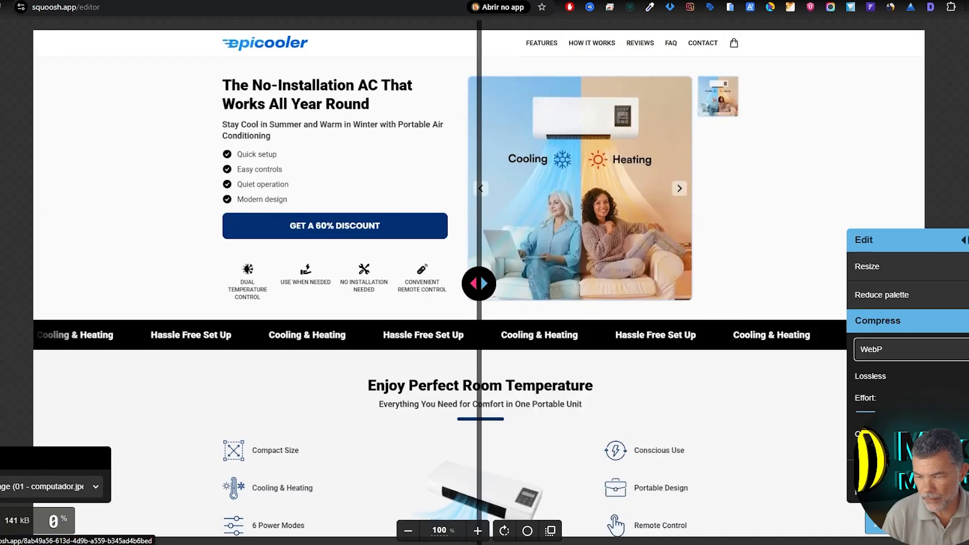
pyautogui.click(956, 518)
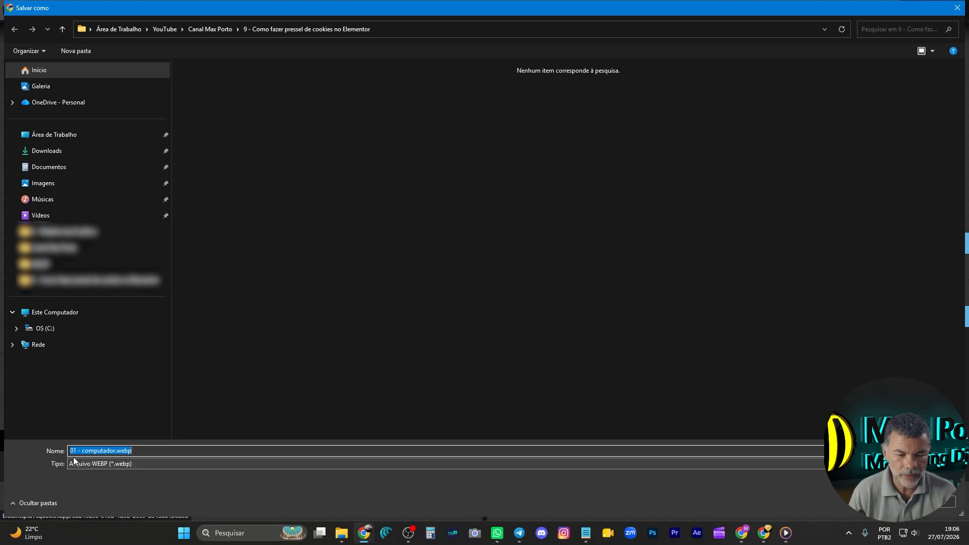
pyautogui.press('Return')
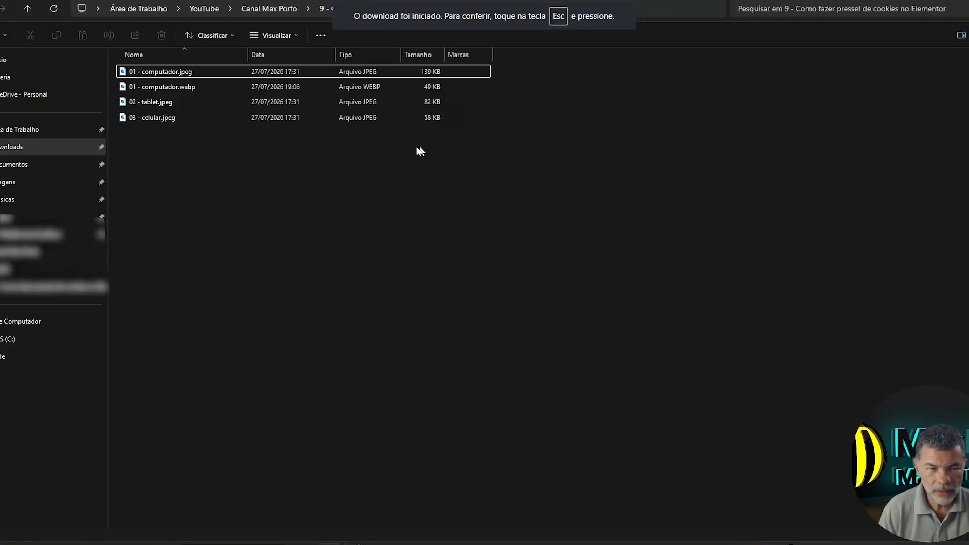
# - Bring 02 - tablet.jpeg from File Explorer into Squoosh and save its WebP version as 02 - tablet.webp
pyautogui.click(155, 103)
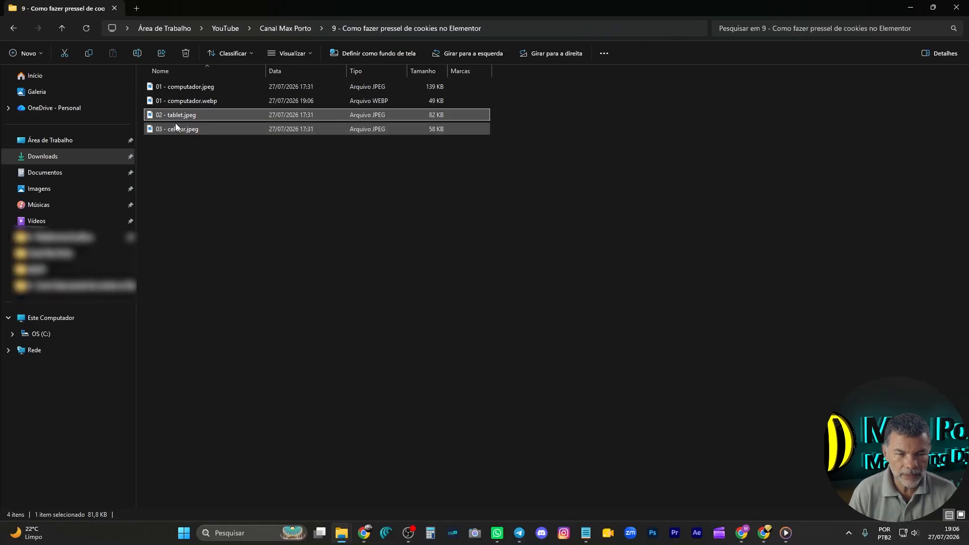
pyautogui.moveTo(154, 116); pyautogui.dragTo(254, 179)
pyautogui.hotkey('alt', 'Tab')
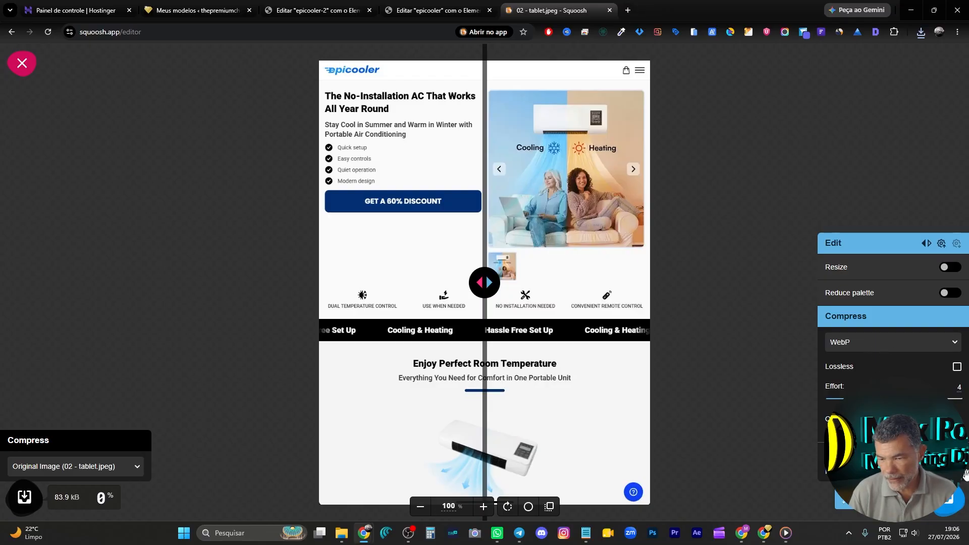
pyautogui.click(951, 497)
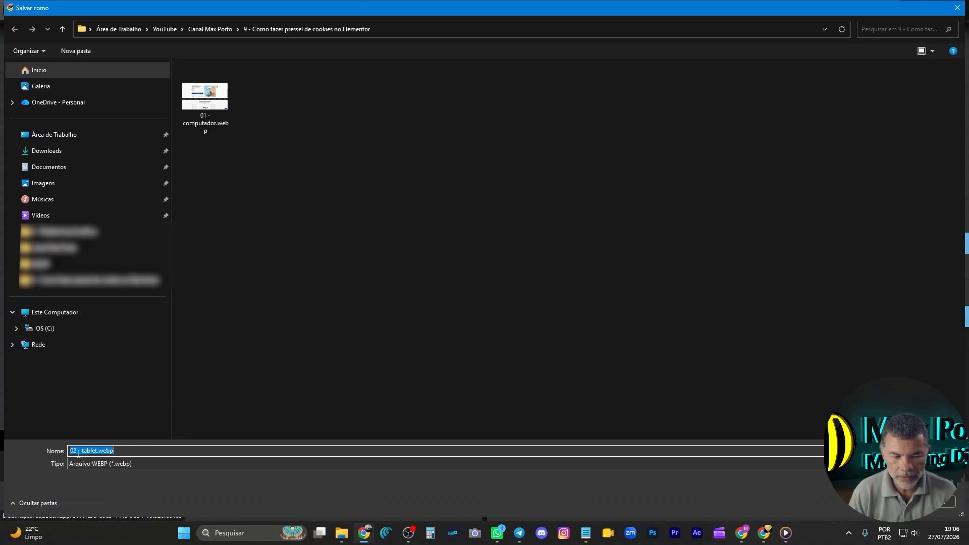
pyautogui.click(884, 501)
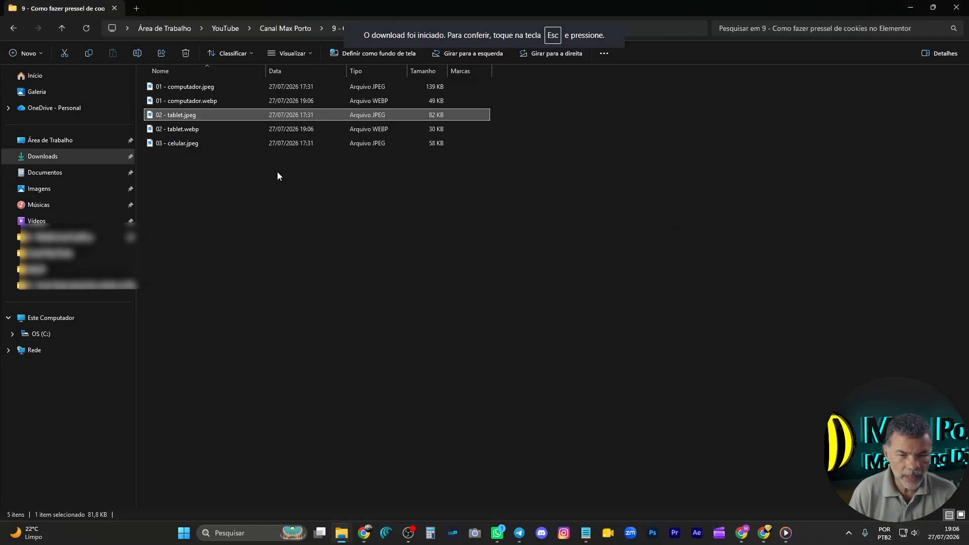
# - Bring 03 - celular.jpeg from File Explorer into Squoosh and save its WebP version as 03 - celular.webp
pyautogui.click(155, 145)
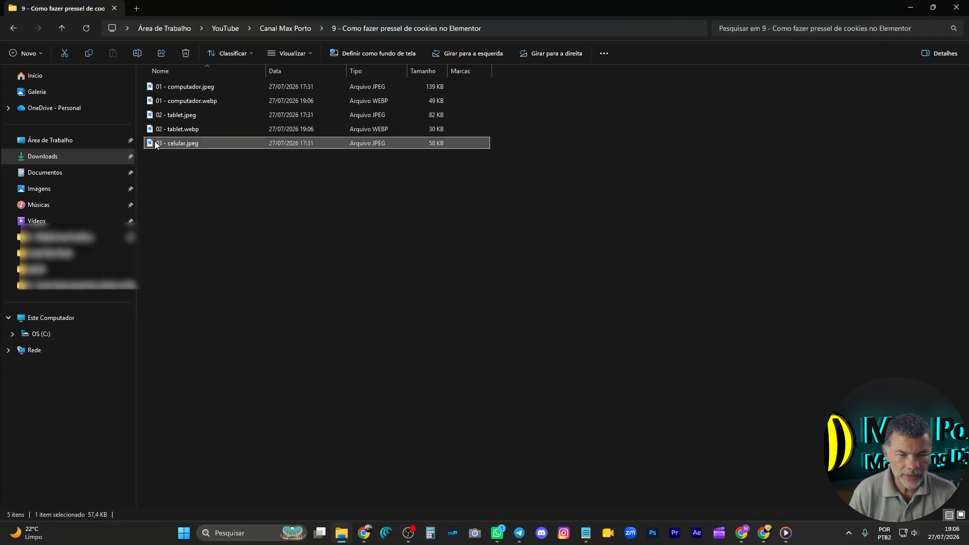
pyautogui.moveTo(155, 146); pyautogui.dragTo(243, 201)
pyautogui.hotkey('alt', 'Tab')
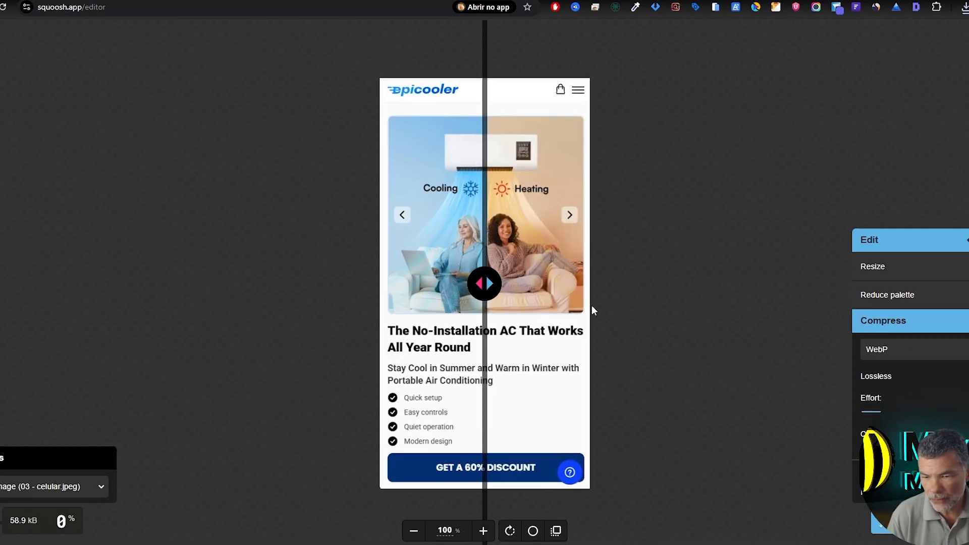
pyautogui.click(880, 525)
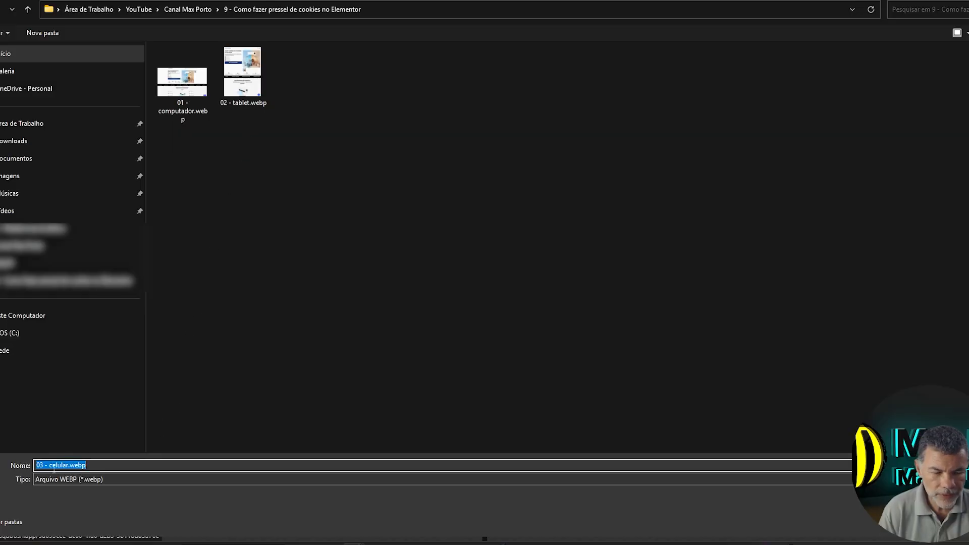
pyautogui.press('Return')
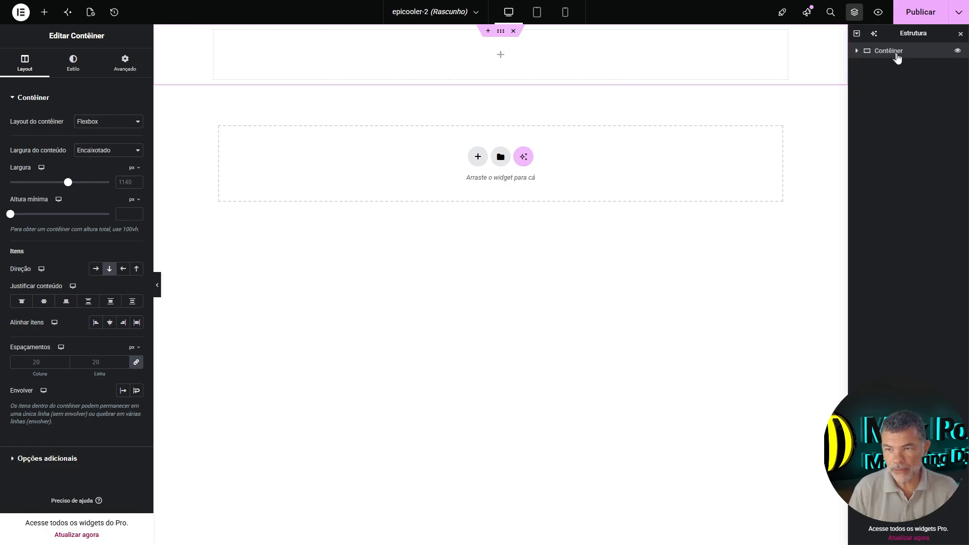
# - Close and reopen the page structure of epicooler-2 in Elementor and expand its container
pyautogui.click(960, 35)
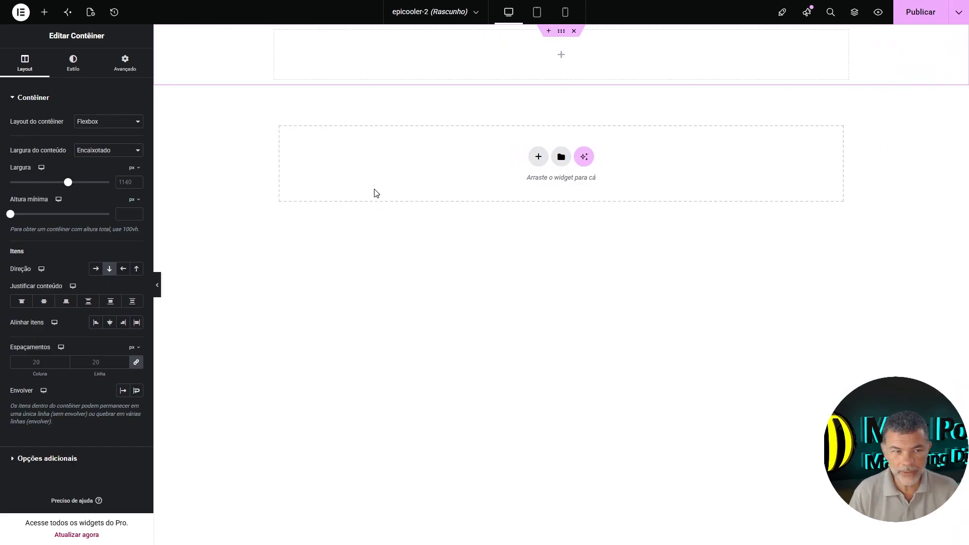
pyautogui.click(855, 18)
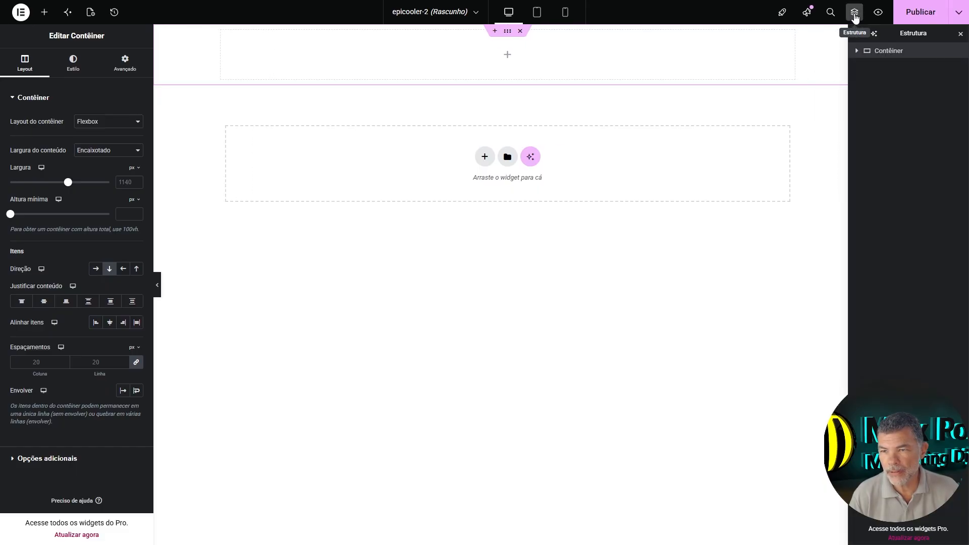
pyautogui.moveTo(931, 36); pyautogui.dragTo(958, 55)
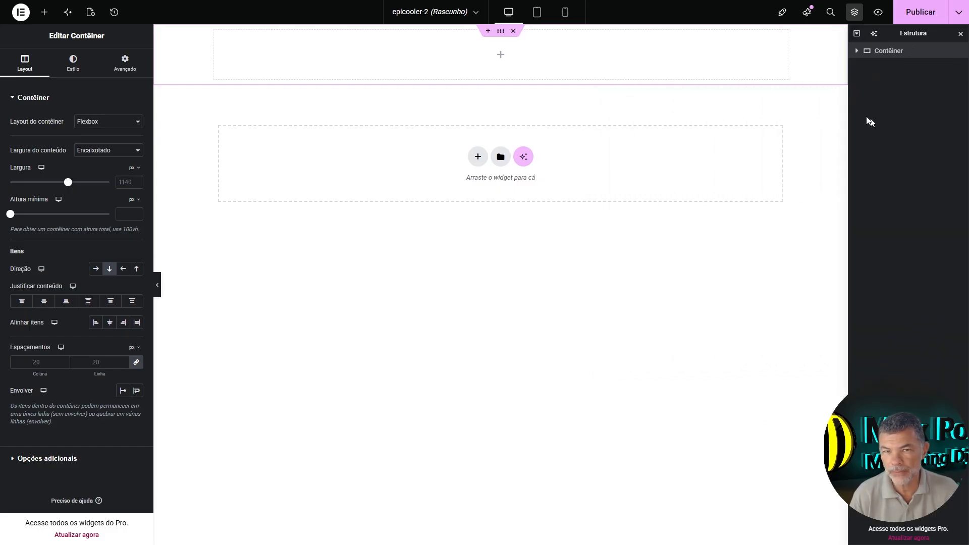
pyautogui.click(856, 51)
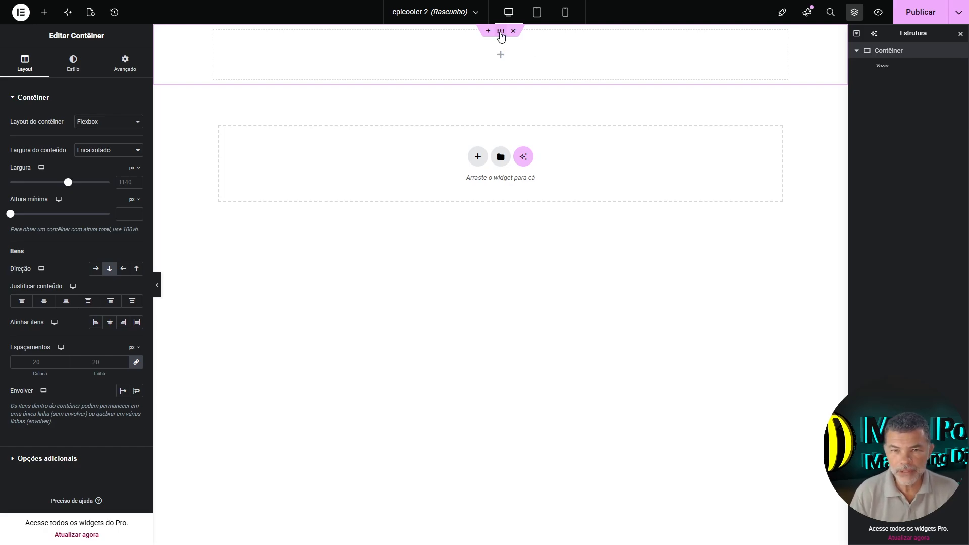
# - Give the container a classic background and open the media library to choose its image
pyautogui.click(84, 74)
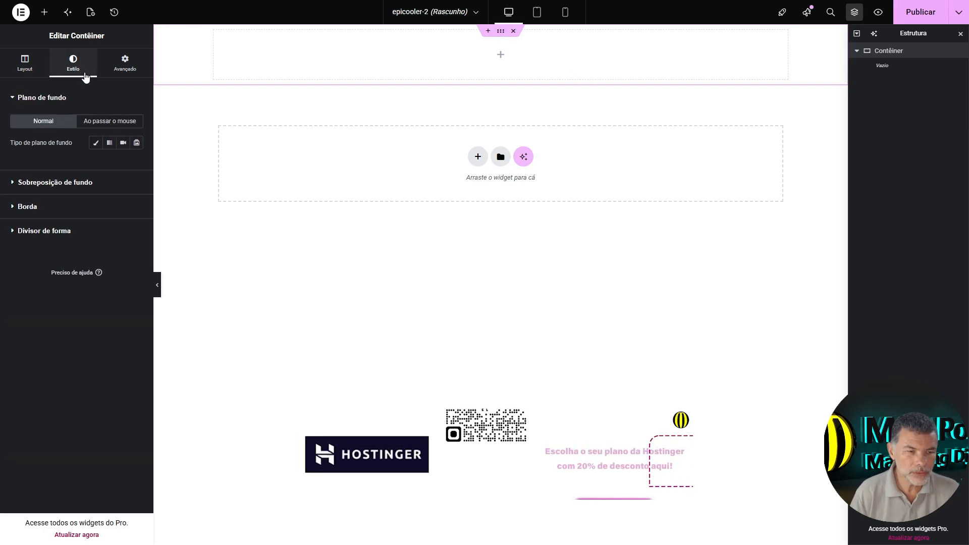
pyautogui.click(96, 143)
pyautogui.click(98, 214)
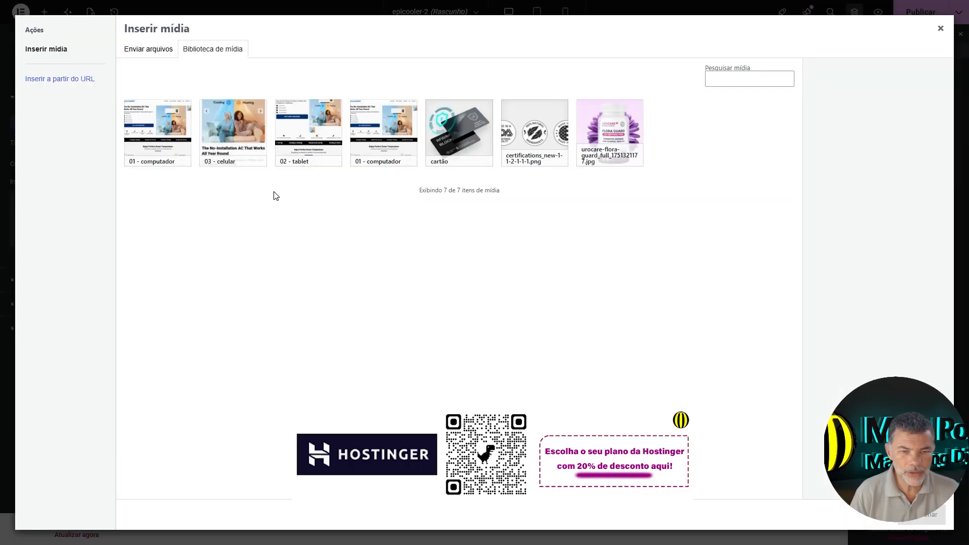
# - Permanently delete the existing 01-computador.webp and 02-tablet.webp images from the media library
pyautogui.click(401, 120)
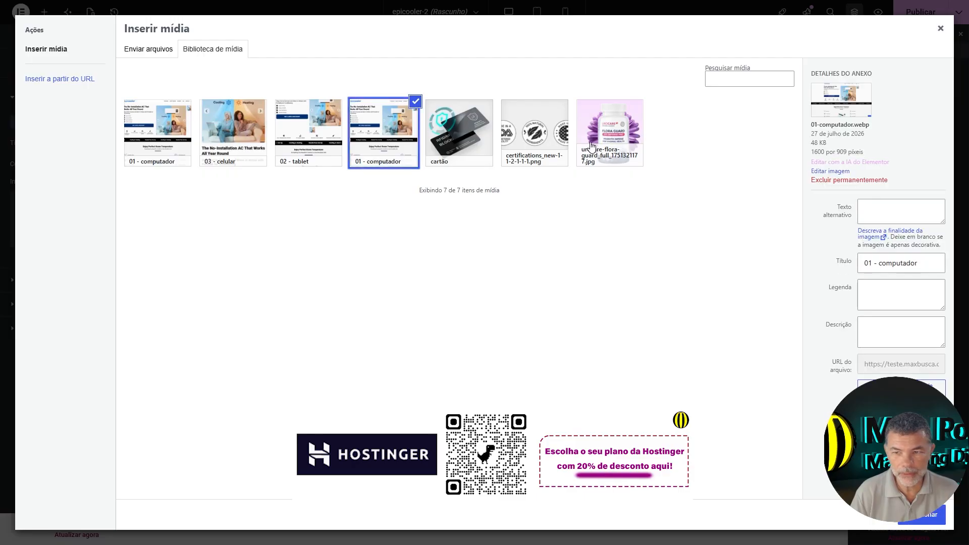
pyautogui.click(828, 180)
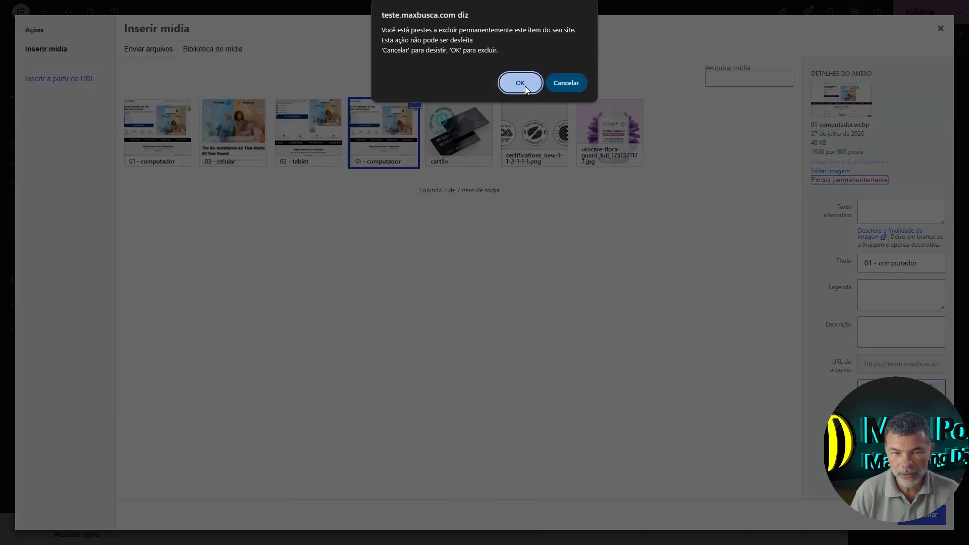
pyautogui.click(525, 85)
pyautogui.click(315, 126)
pyautogui.click(885, 141)
pyautogui.click(520, 84)
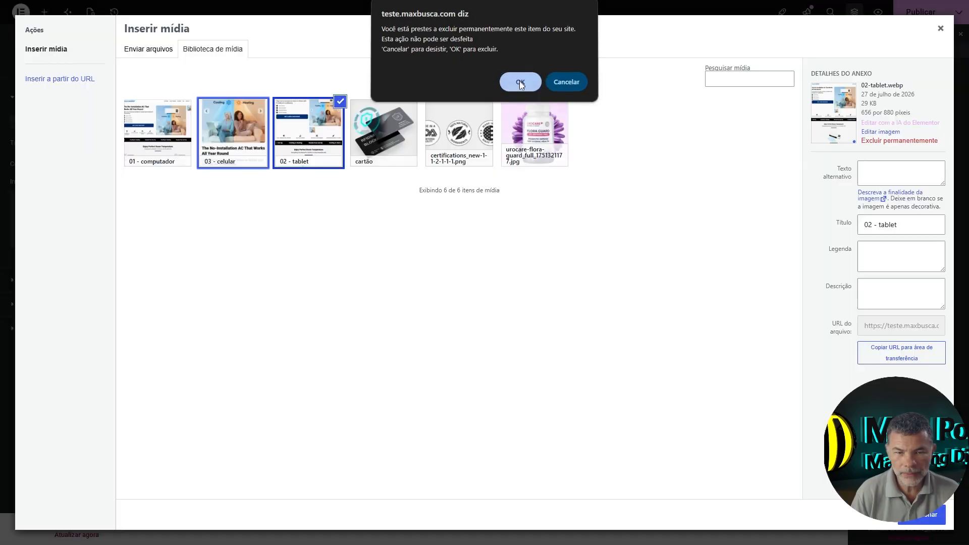
# - Permanently delete the existing 03-celular.webp image from the media library
pyautogui.click(208, 142)
pyautogui.click(885, 141)
pyautogui.click(522, 82)
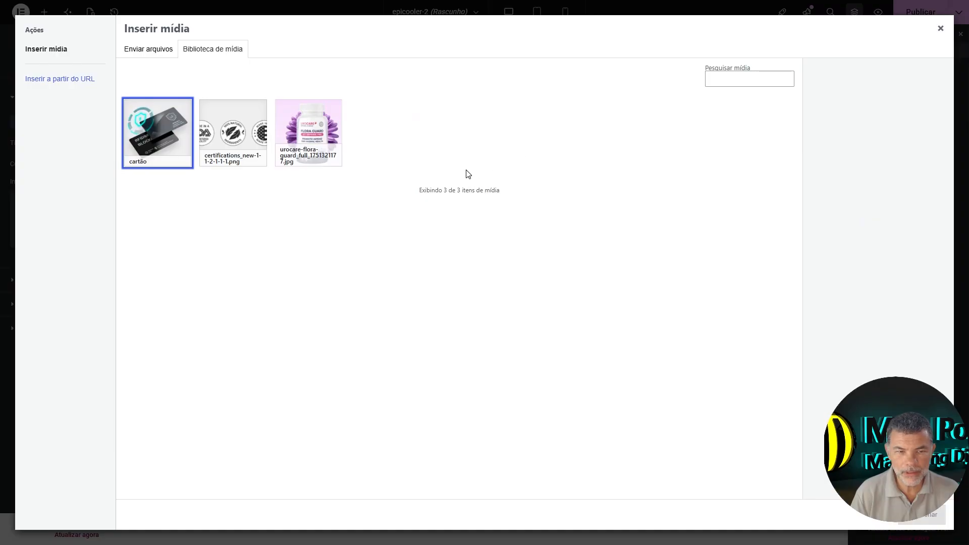
# - Open the media library's file upload area and switch to the File Explorer folder with the page screenshots
pyautogui.click(162, 53)
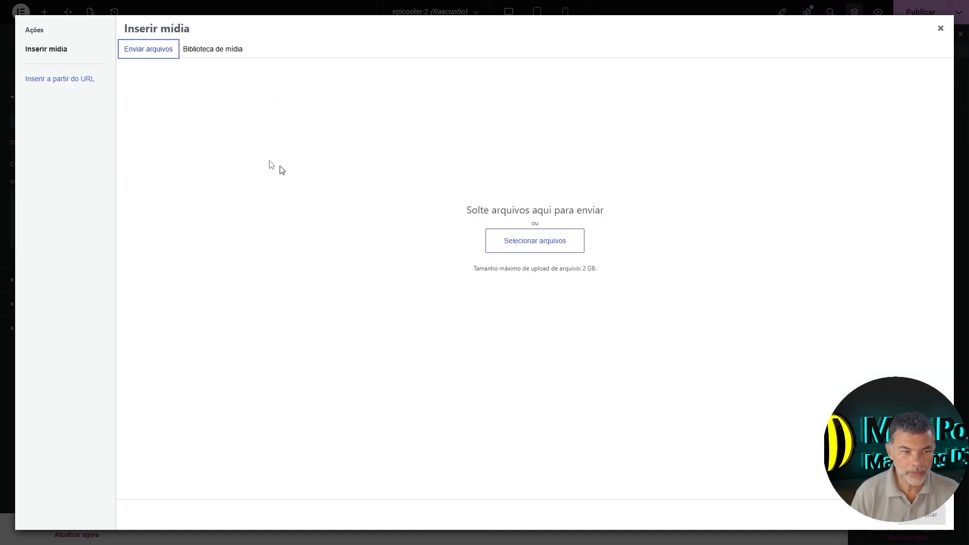
pyautogui.hotkey('alt', 'Tab')
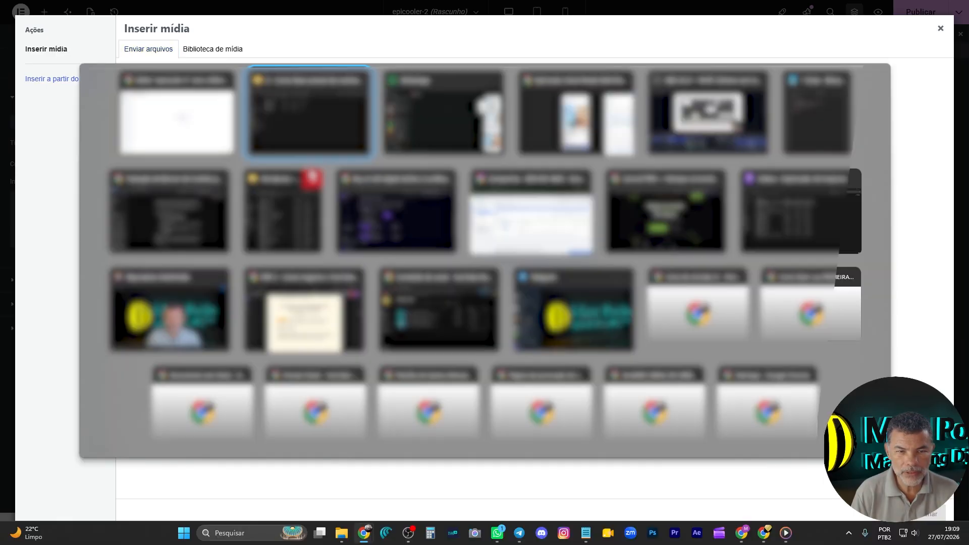
pyautogui.click(309, 174)
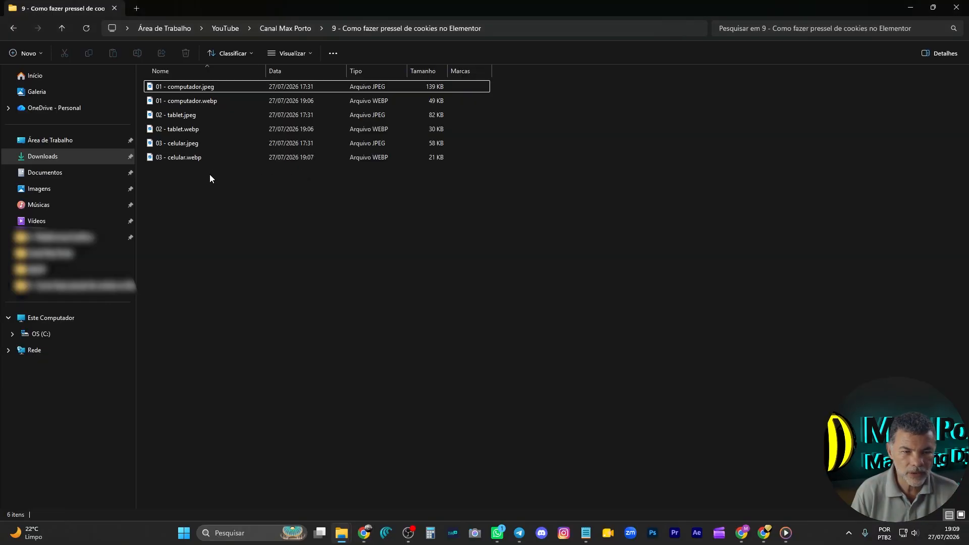
# - Compare the file sizes of the JPEG and WebP versions of the computador, tablet and celular images
pyautogui.moveTo(211, 105)
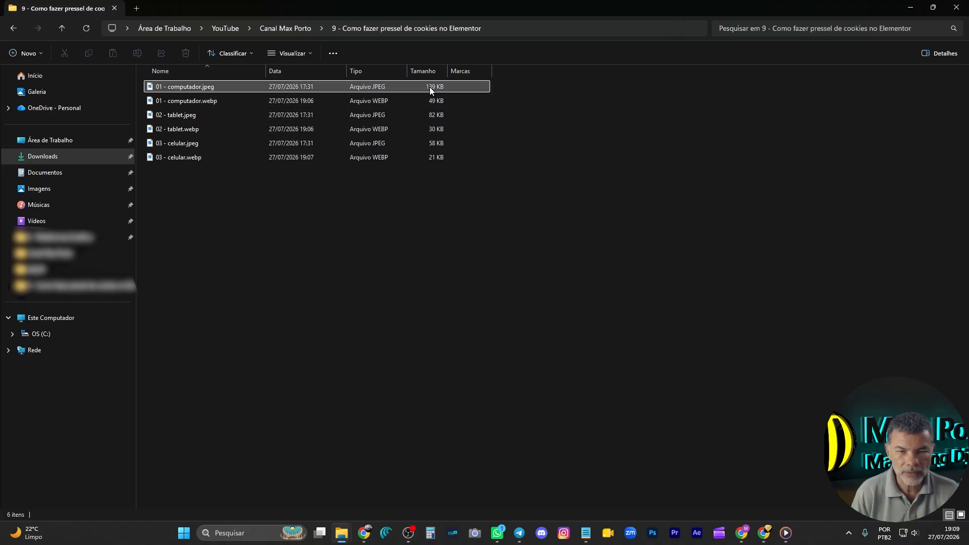
pyautogui.click(219, 99)
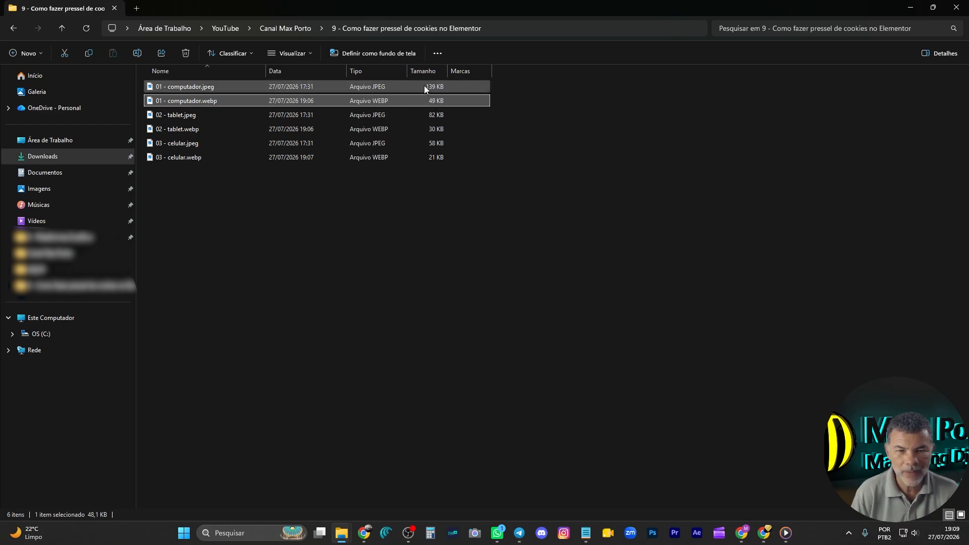
pyautogui.click(233, 116)
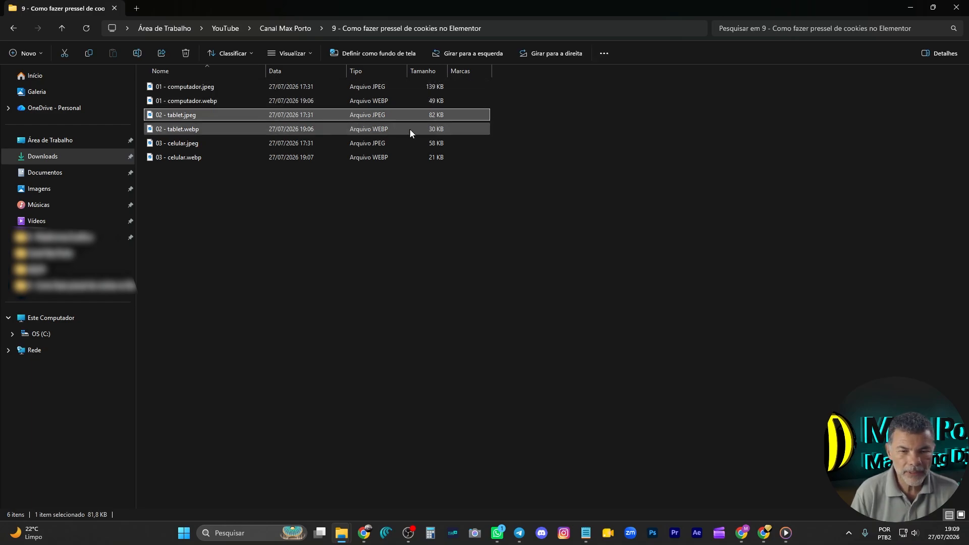
pyautogui.click(256, 128)
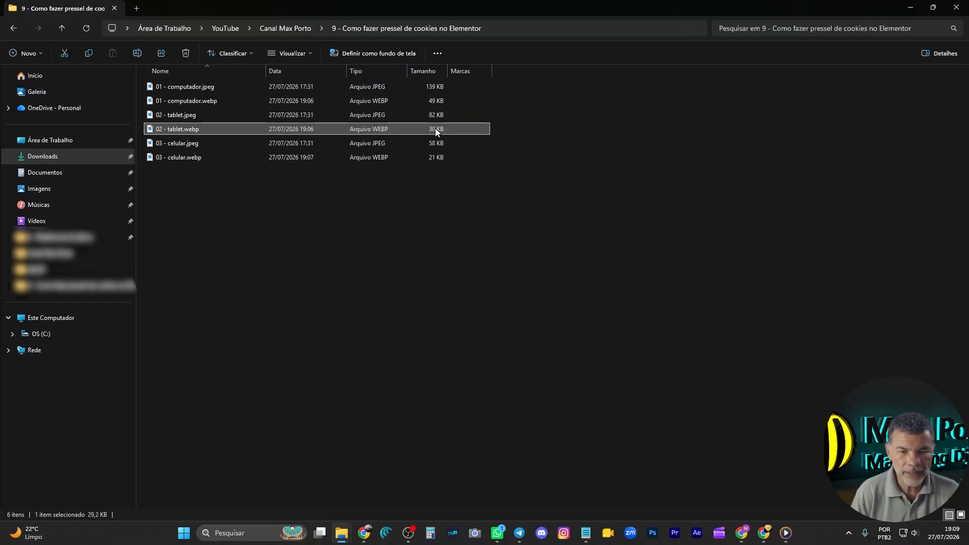
pyautogui.click(252, 144)
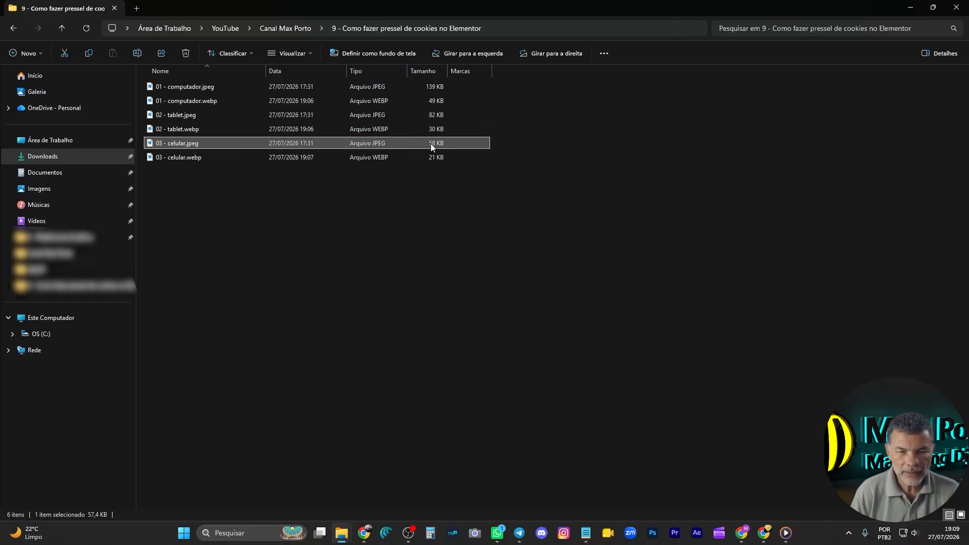
pyautogui.click(234, 156)
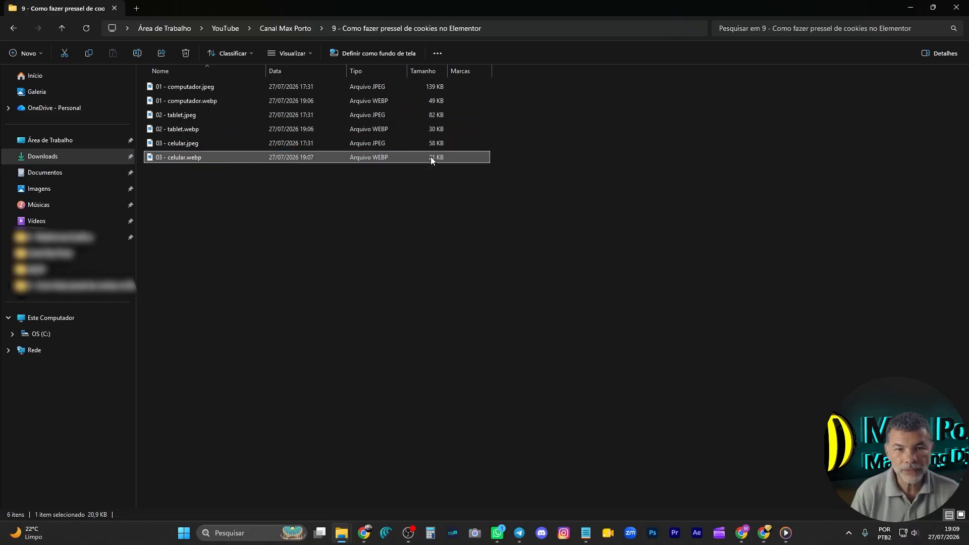
# - Upload 01 - computador.webp, 02 - tablet.webp and 03 - celular.webp together from File Explorer to the media library
pyautogui.click(150, 101)
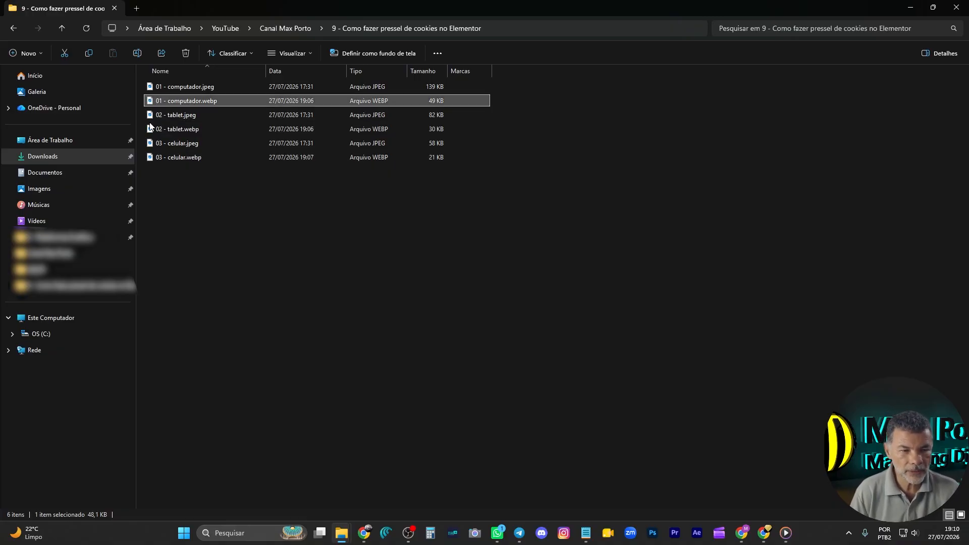
pyautogui.keyDown('ctrl'); pyautogui.click(152, 128); pyautogui.keyUp('ctrl')
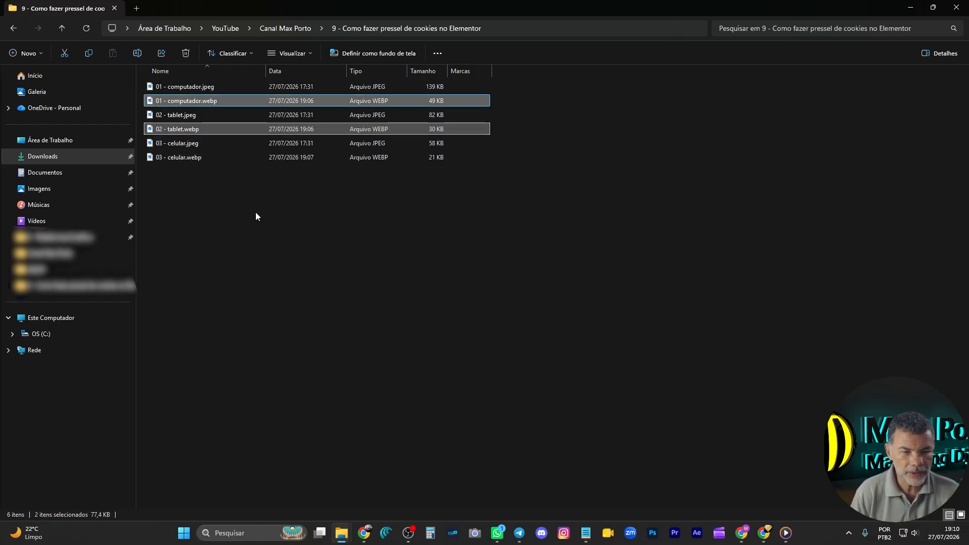
pyautogui.keyDown('ctrl'); pyautogui.click(151, 157); pyautogui.keyUp('ctrl')
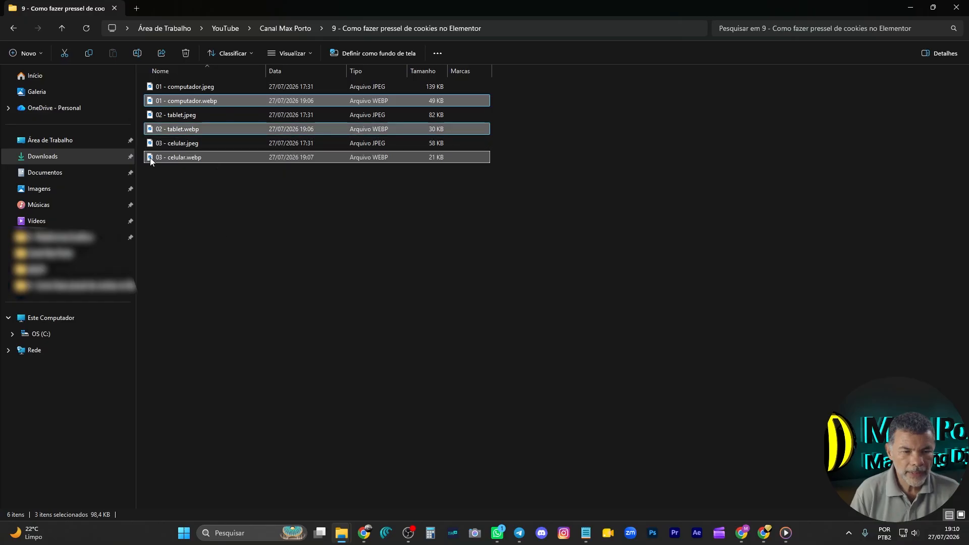
pyautogui.moveTo(150, 158); pyautogui.dragTo(433, 240)
pyautogui.hotkey('alt', 'Tab')
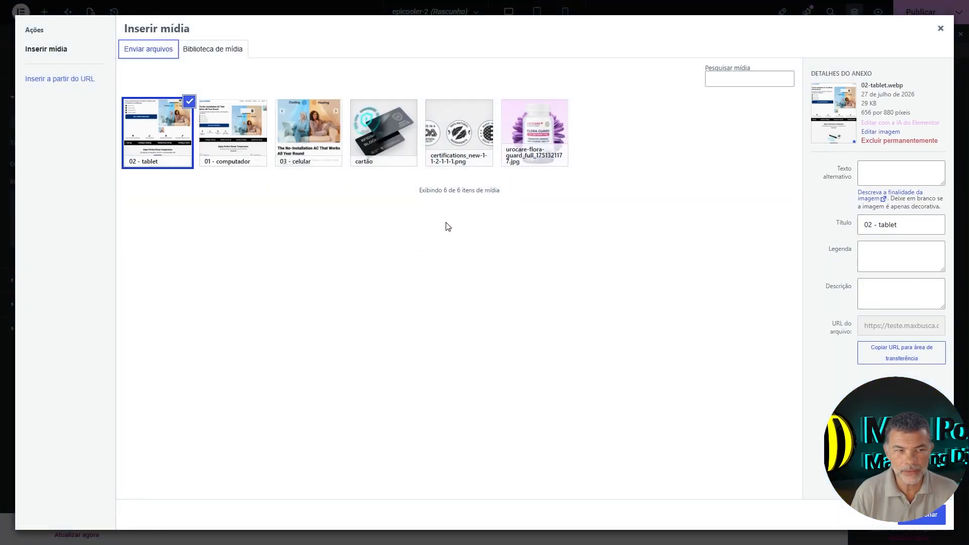
# - Choose the uploaded 01 - computador image as the container's desktop background
pyautogui.click(235, 146)
pyautogui.click(304, 158)
pyautogui.click(168, 154)
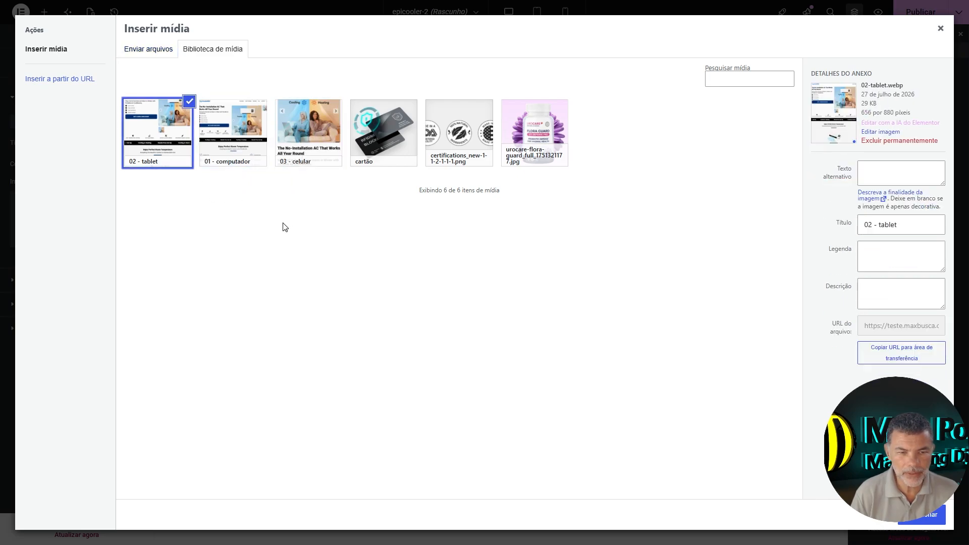
pyautogui.click(230, 130)
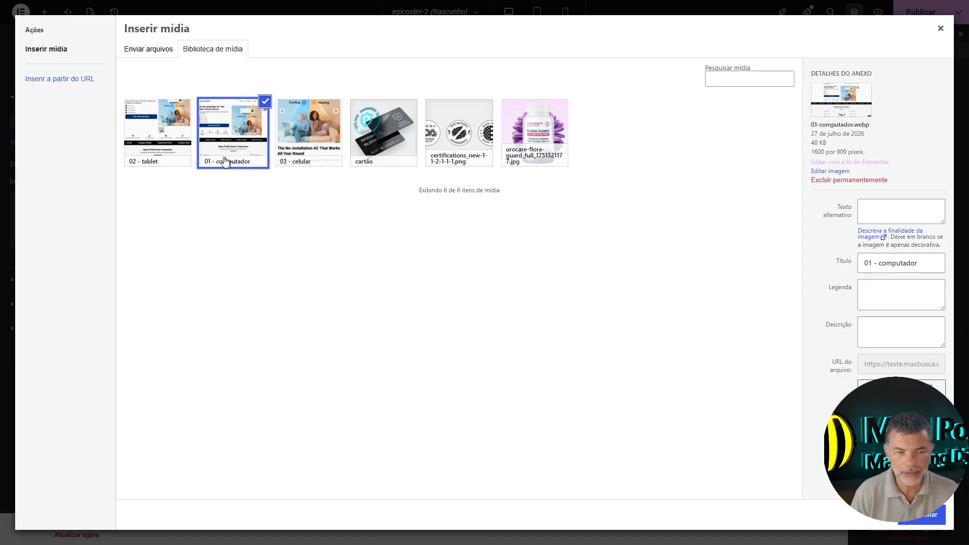
pyautogui.click(920, 514)
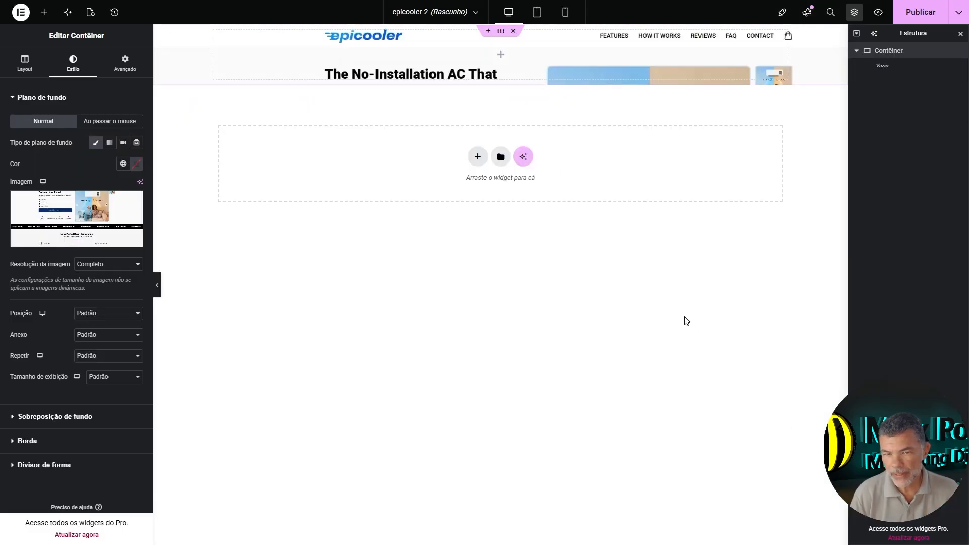
# - In the tablet view, set the container's background image to 02 - tablet
pyautogui.click(538, 15)
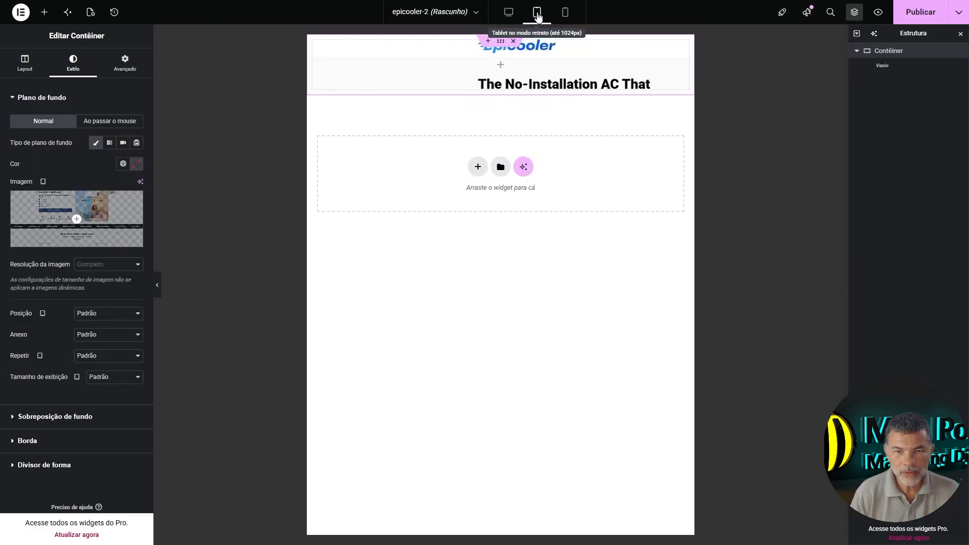
pyautogui.click(107, 207)
pyautogui.click(155, 154)
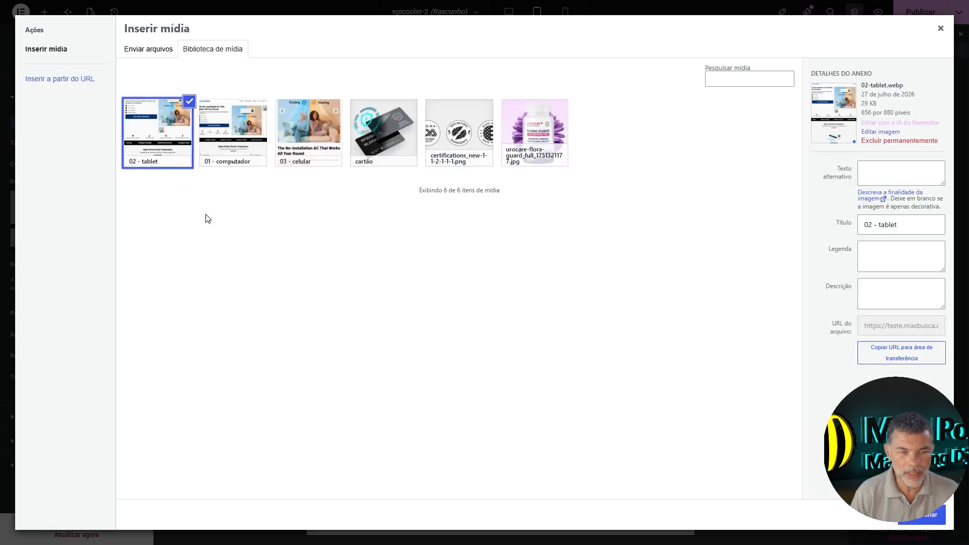
pyautogui.click(920, 515)
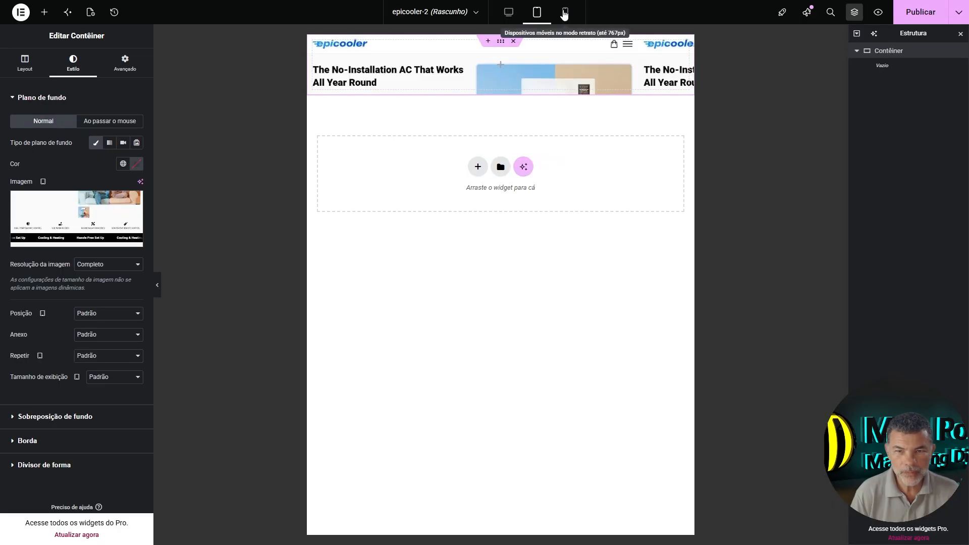
# - In the mobile view, set the container's background image to 03 - celular
pyautogui.click(565, 12)
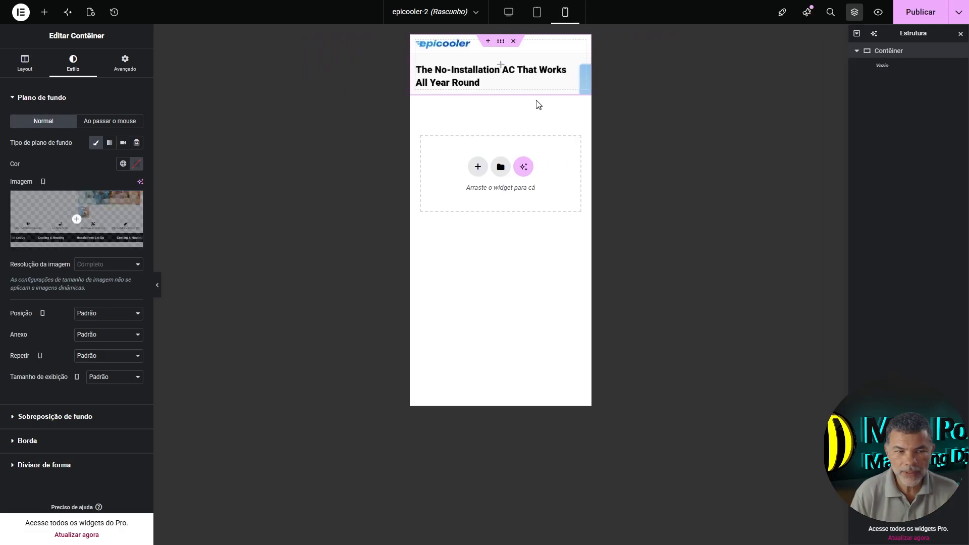
pyautogui.click(107, 212)
pyautogui.click(306, 147)
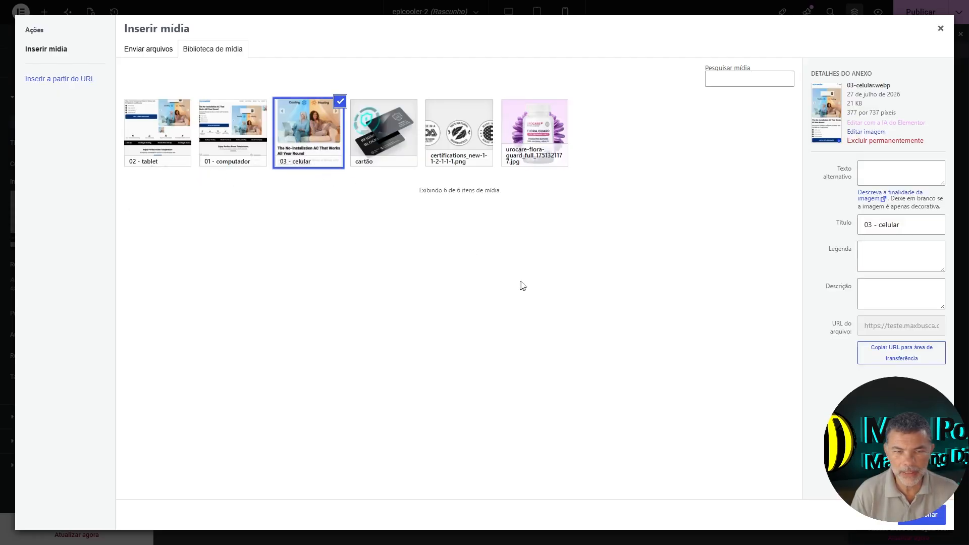
# - In the desktop view, unlink the container's margin and padding values and raise the bottom padding to 1003 px
pyautogui.click(508, 11)
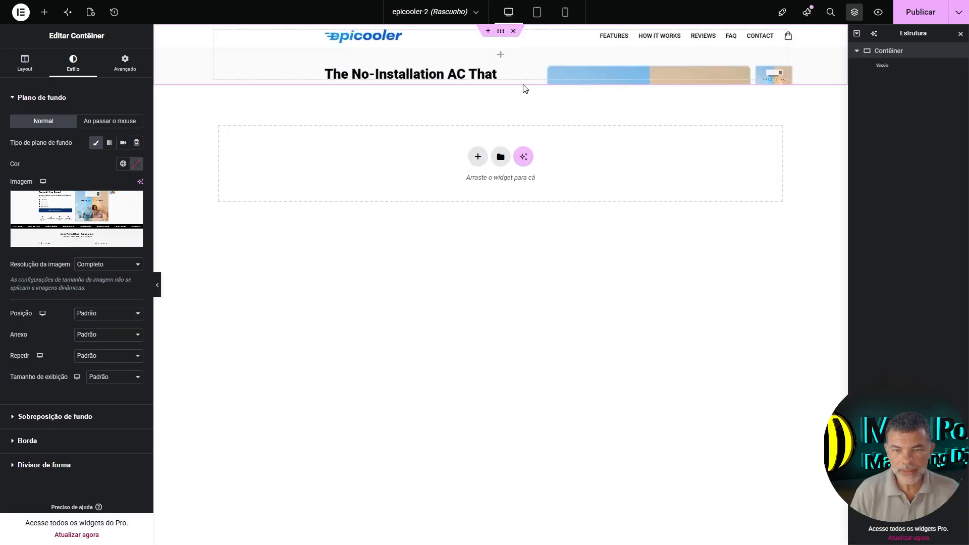
pyautogui.click(124, 63)
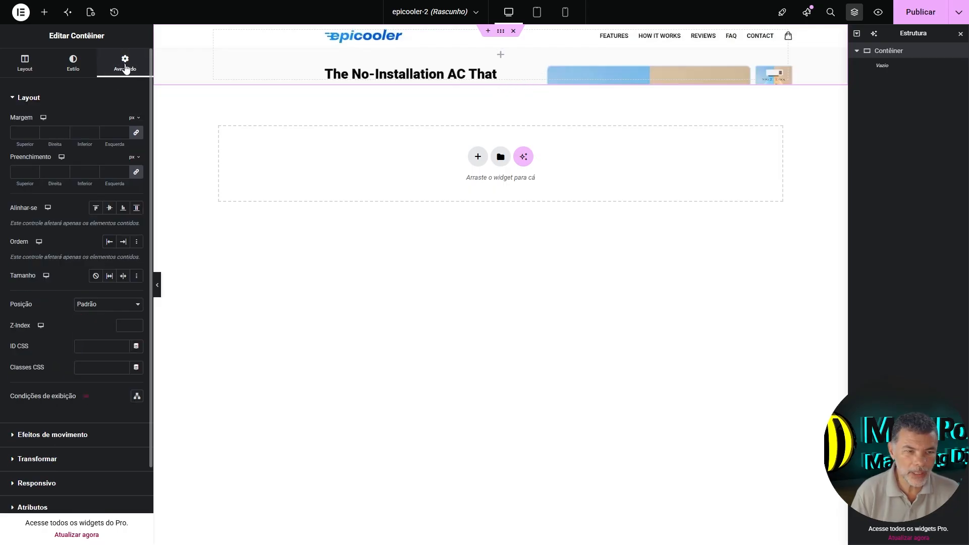
pyautogui.click(136, 133)
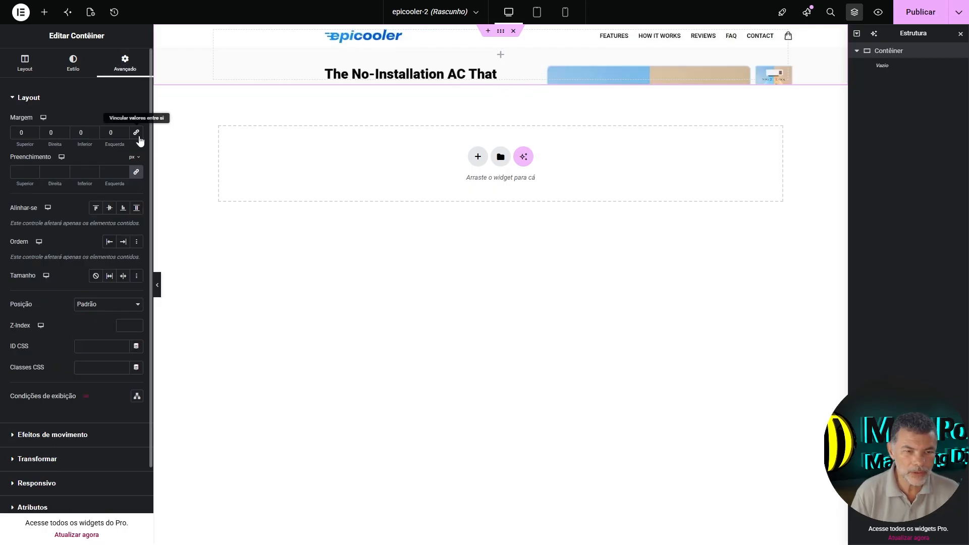
pyautogui.click(136, 173)
pyautogui.moveTo(88, 185)
pyautogui.mouseDown()
pyautogui.moveTo(207, 190)
pyautogui.moveTo(86, 200)
pyautogui.mouseUp()
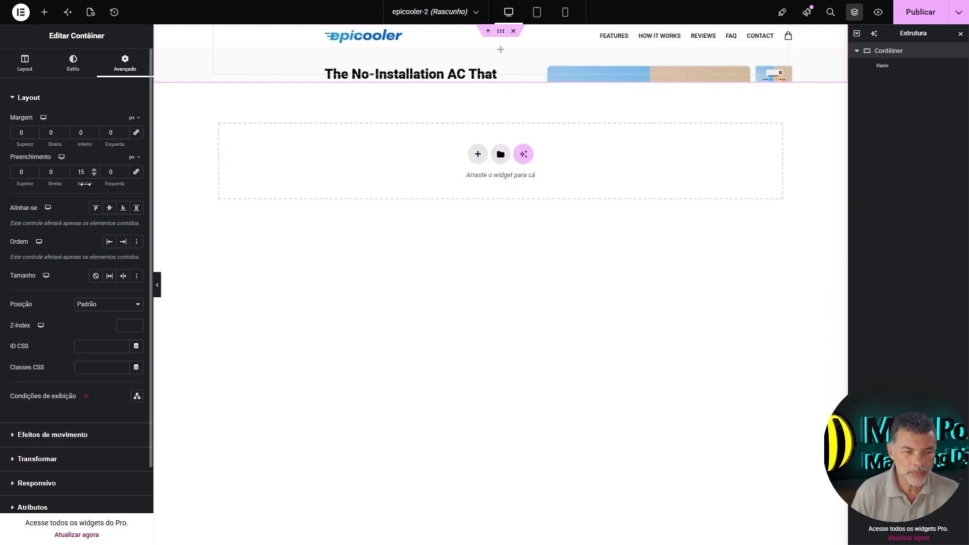
pyautogui.moveTo(85, 184); pyautogui.dragTo(567, 241)
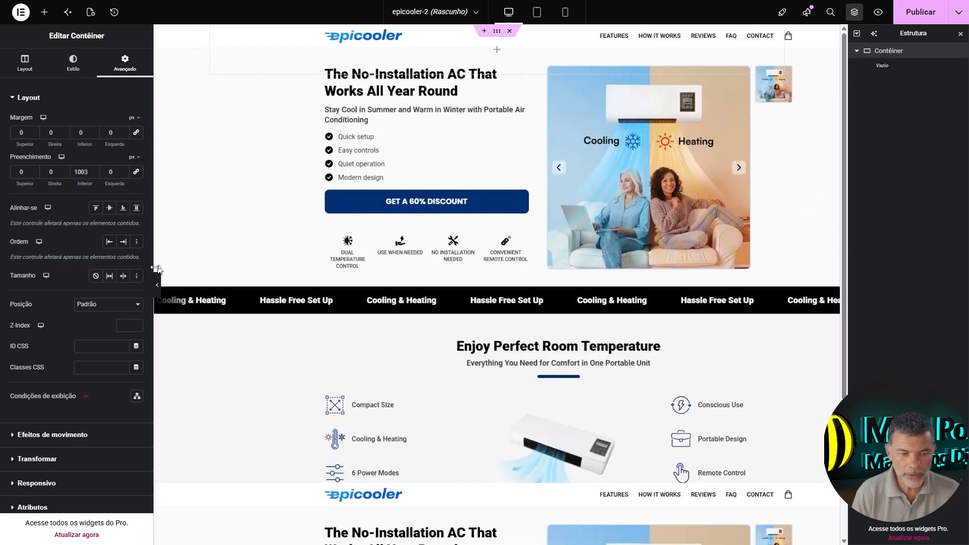
pyautogui.click(157, 285)
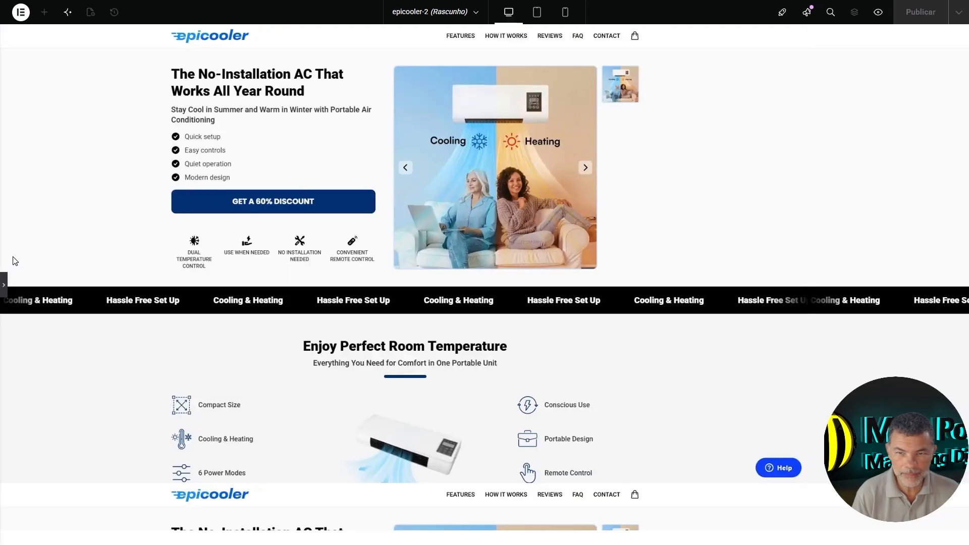
pyautogui.click(3, 282)
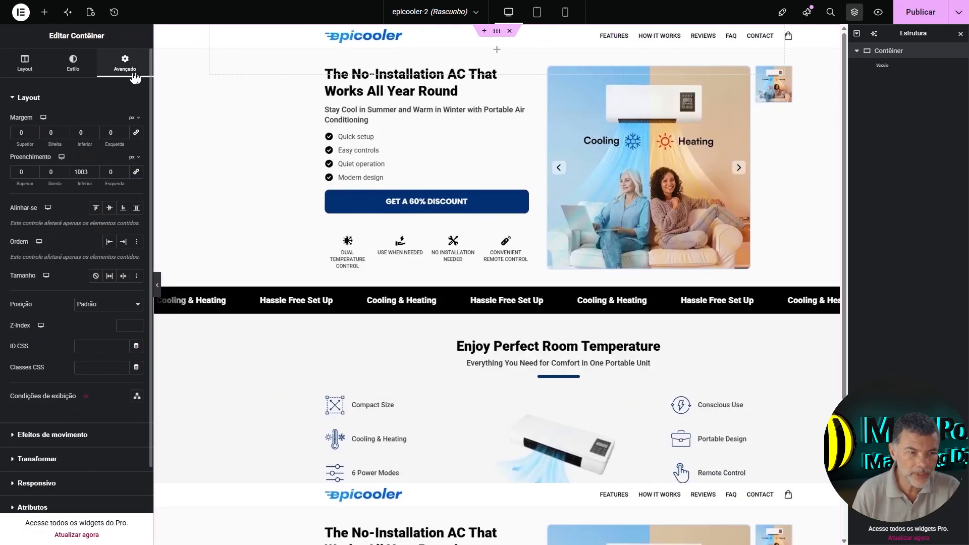
# - Set the repeat option of the container's desktop background image to Não repetir
pyautogui.click(75, 67)
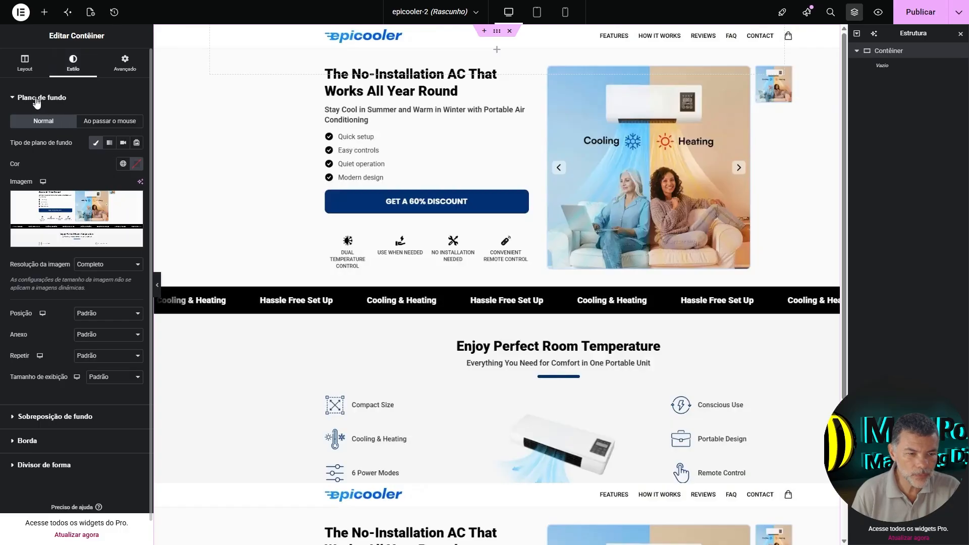
pyautogui.click(103, 356)
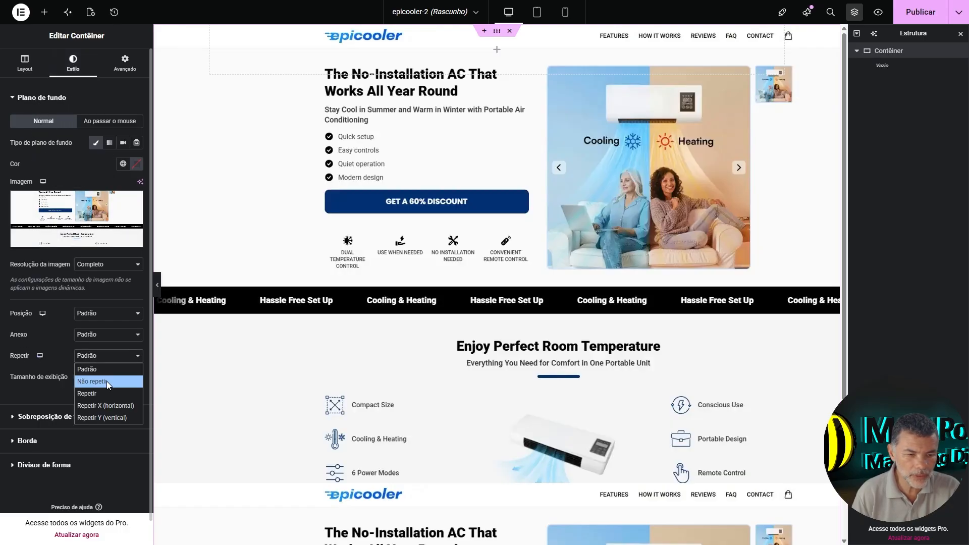
pyautogui.click(107, 383)
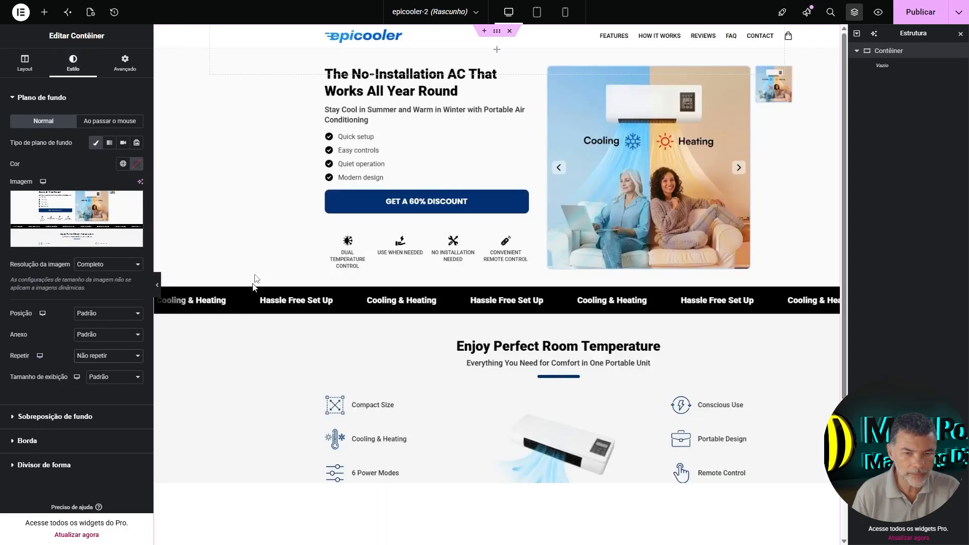
# - Try the Repetir option on the container's desktop background image, and restore it to Não repetir
pyautogui.click(119, 355)
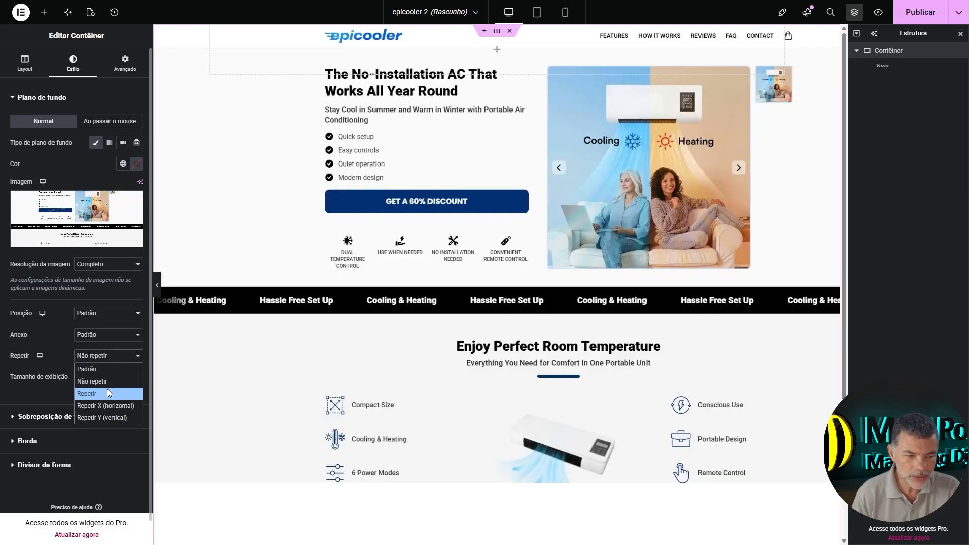
pyautogui.click(107, 393)
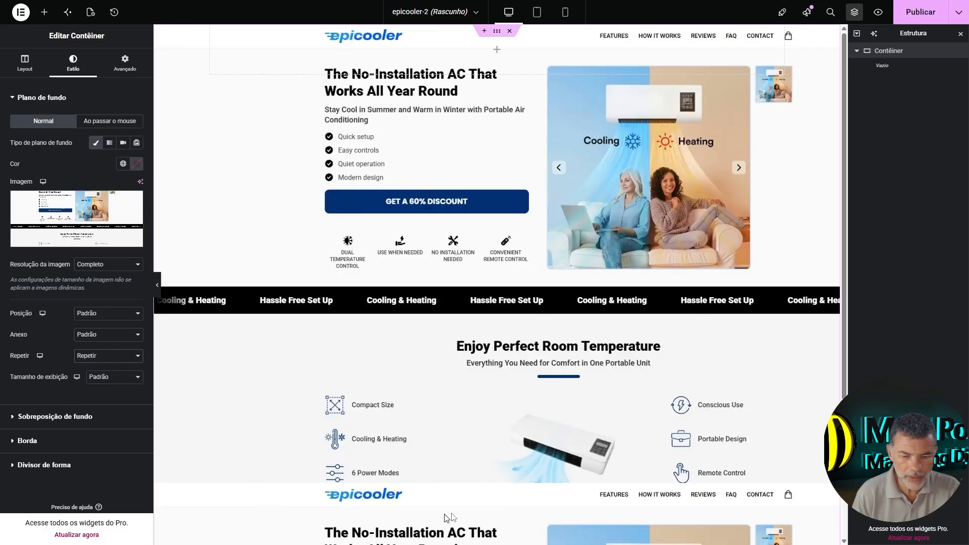
pyautogui.click(100, 357)
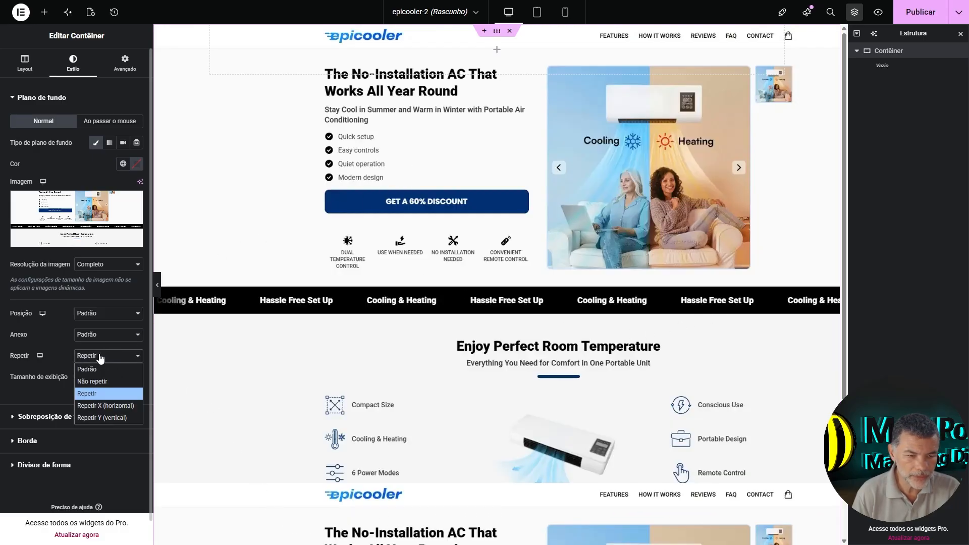
pyautogui.click(105, 378)
# - Set the display size of the container's desktop background image to Cobertura and preview it at full width
pyautogui.click(110, 377)
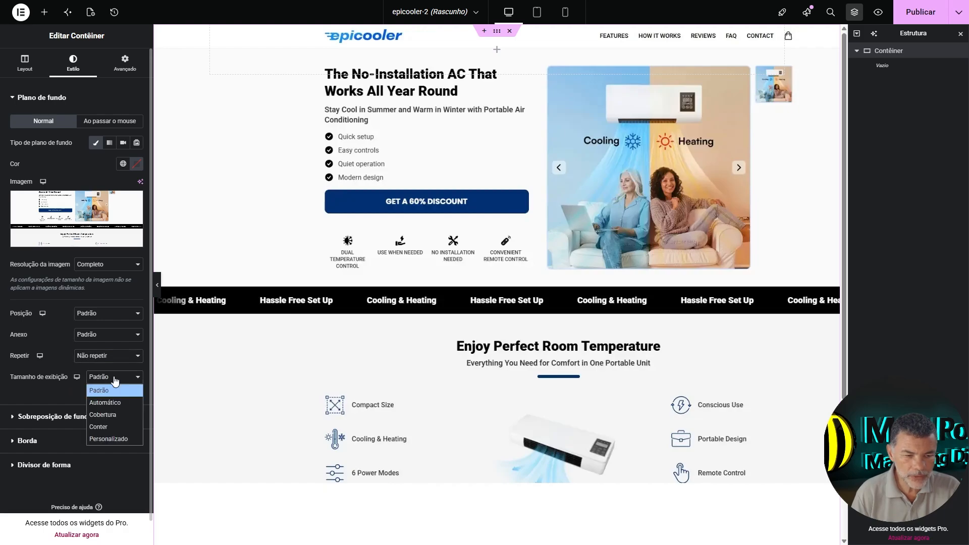
pyautogui.click(119, 414)
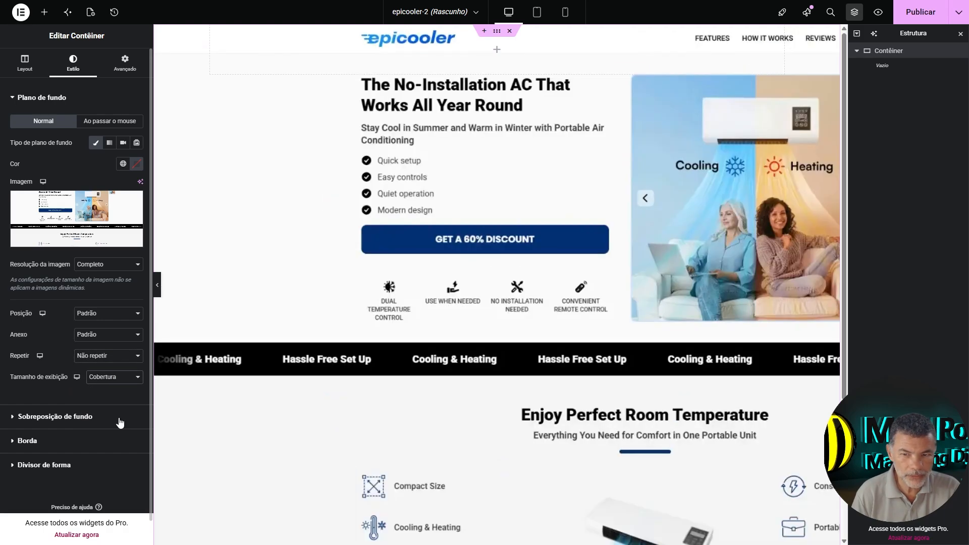
pyautogui.click(157, 285)
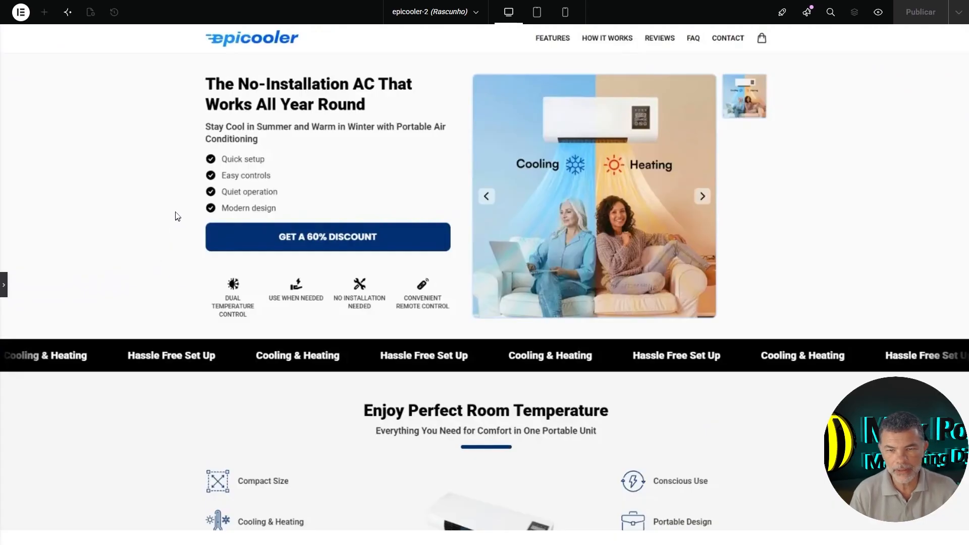
# - Close the phone simulator and the sales notice on the original epicooler page, and compare its desktop layout with the Elementor preview
pyautogui.hotkey('alt', 'Tab')
pyautogui.hotkey('alt', 'Tab')
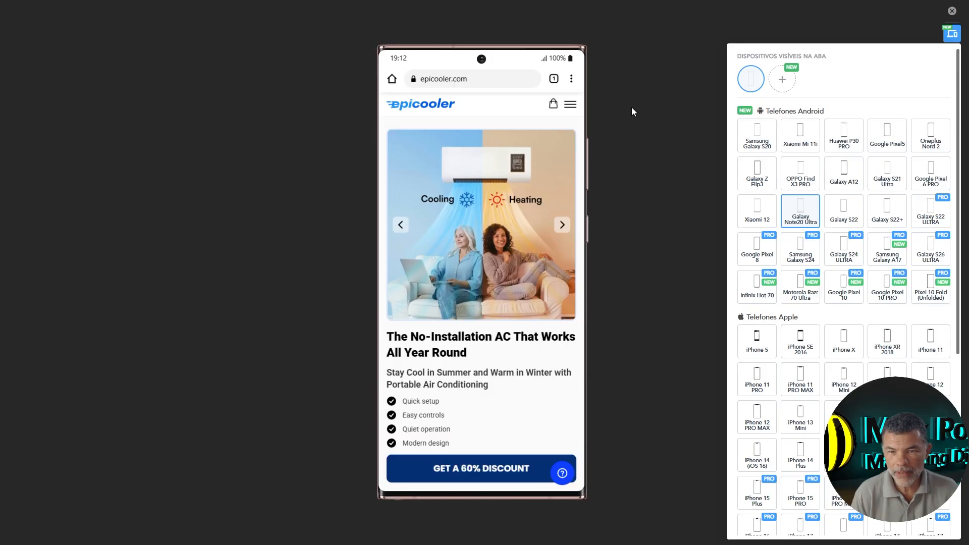
pyautogui.click(951, 11)
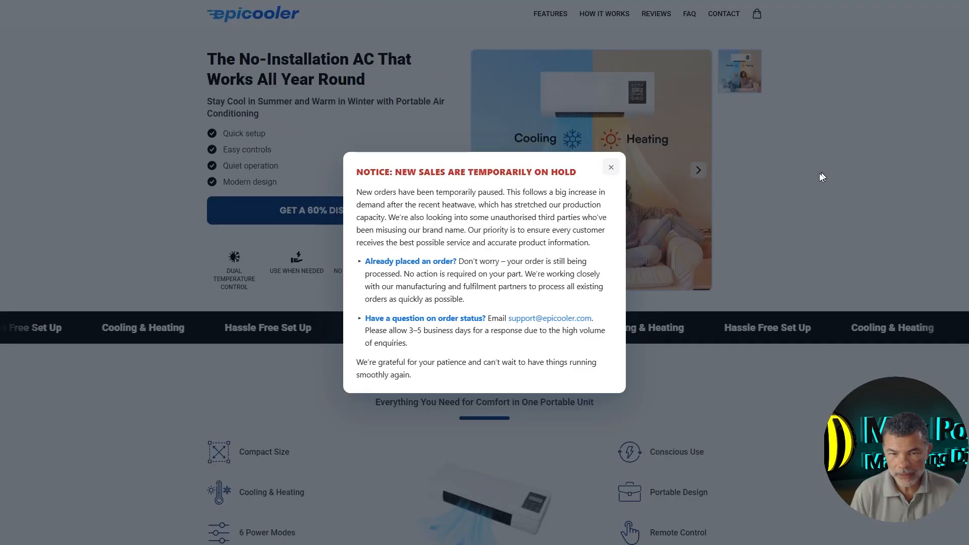
pyautogui.click(822, 177)
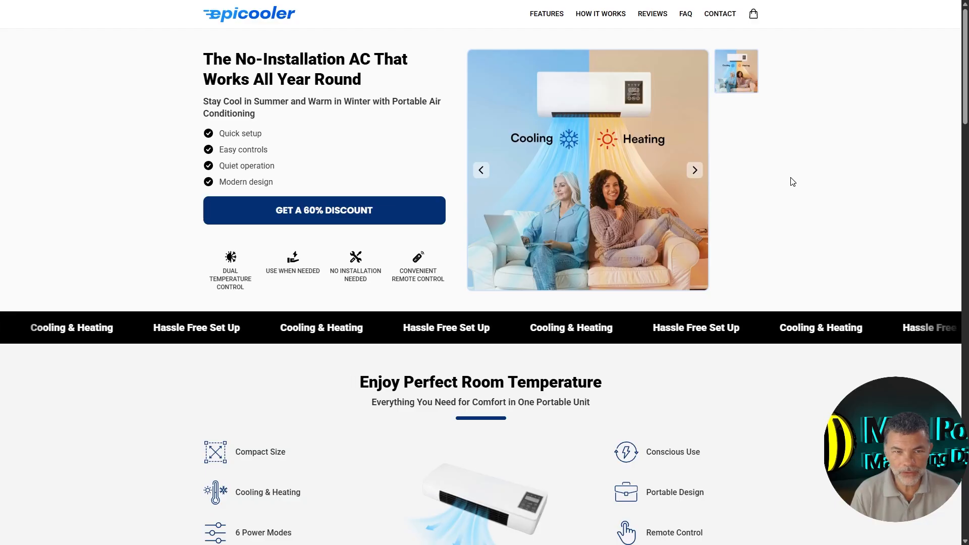
pyautogui.hotkey('alt', 'Tab')
pyautogui.hotkey('alt', 'Tab')
pyautogui.hotkey('alt', 'Tab')
pyautogui.hotkey('alt', 'Tab')
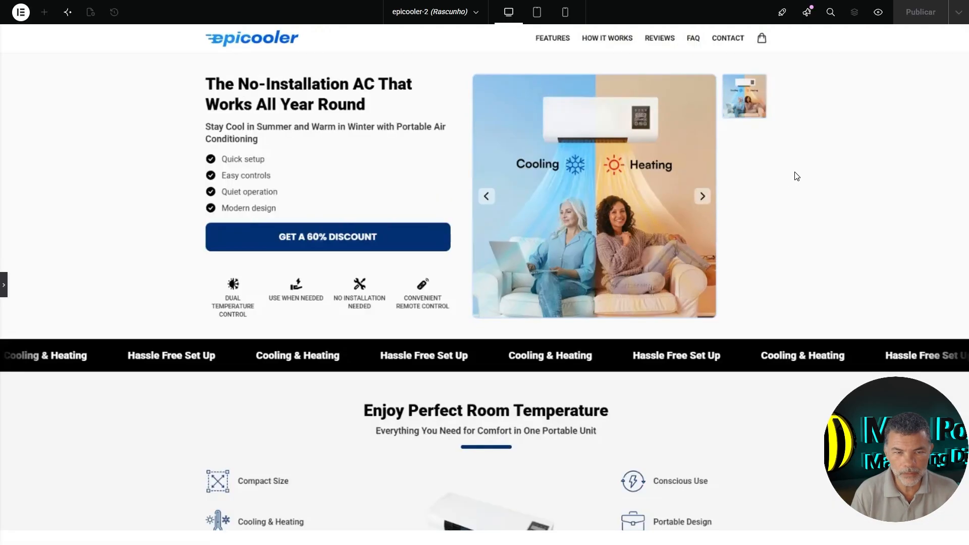
pyautogui.hotkey('alt', 'Tab')
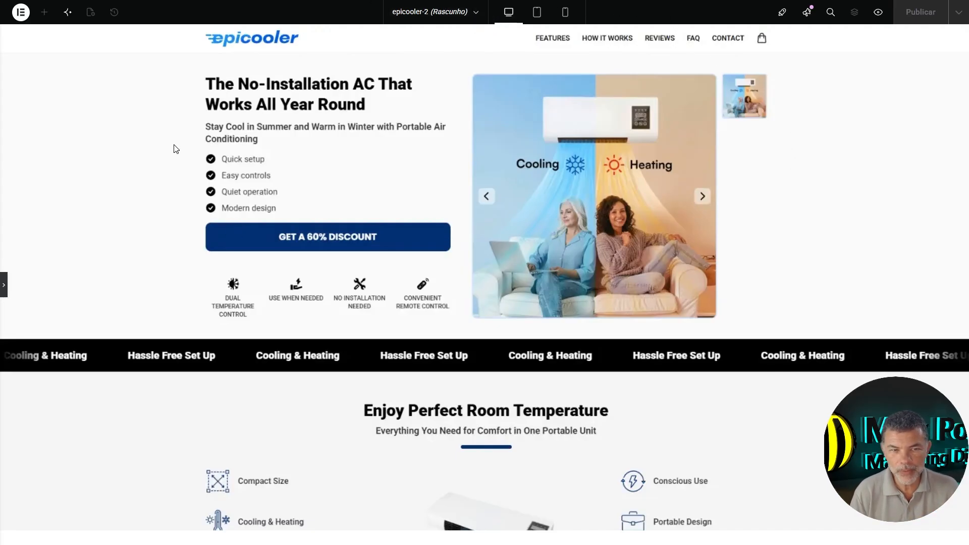
pyautogui.hotkey('alt', 'Tab')
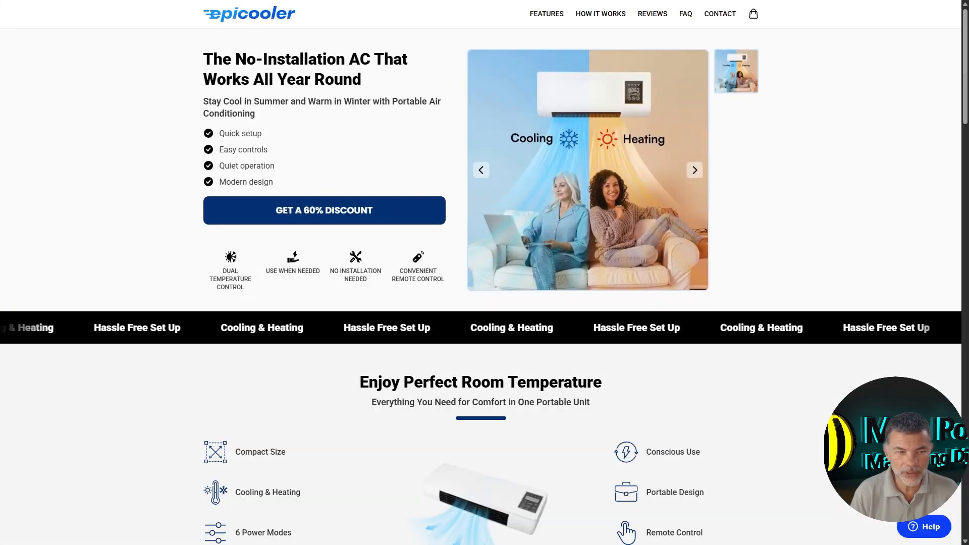
pyautogui.hotkey('alt', 'Tab')
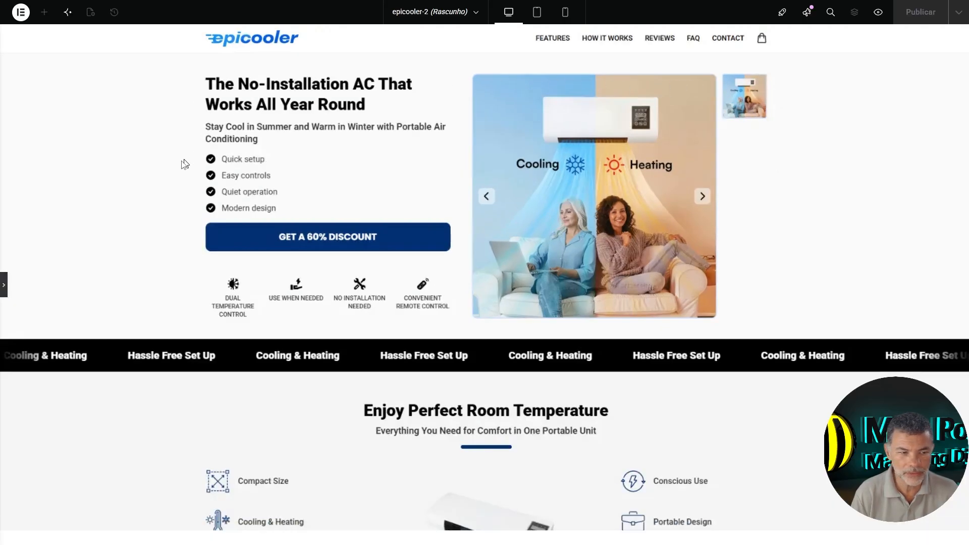
# - Preview the container's background in the tablet view and in the mobile view
pyautogui.click(141, 163)
pyautogui.click(536, 12)
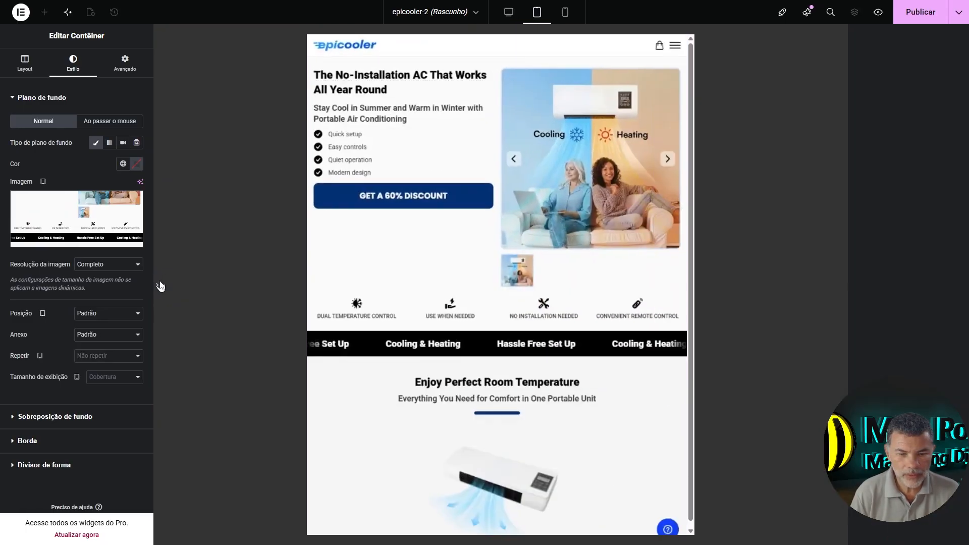
pyautogui.click(158, 285)
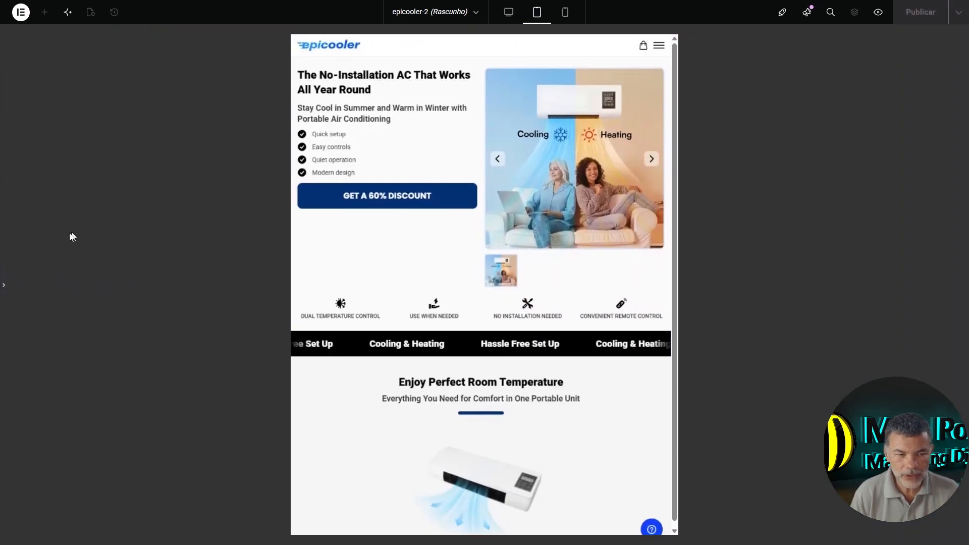
pyautogui.click(565, 11)
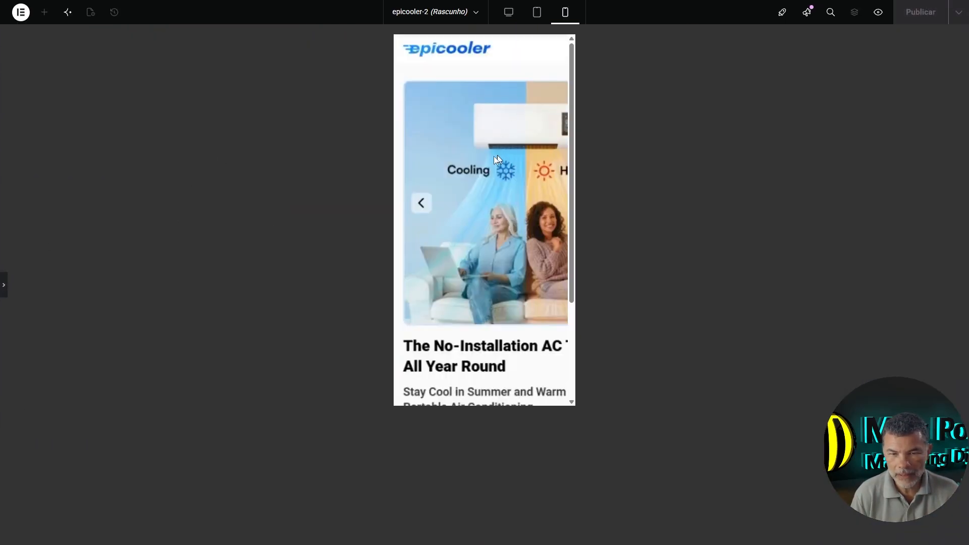
# - Try the Conter display size on the container's mobile background image and preview the result
pyautogui.click(4, 287)
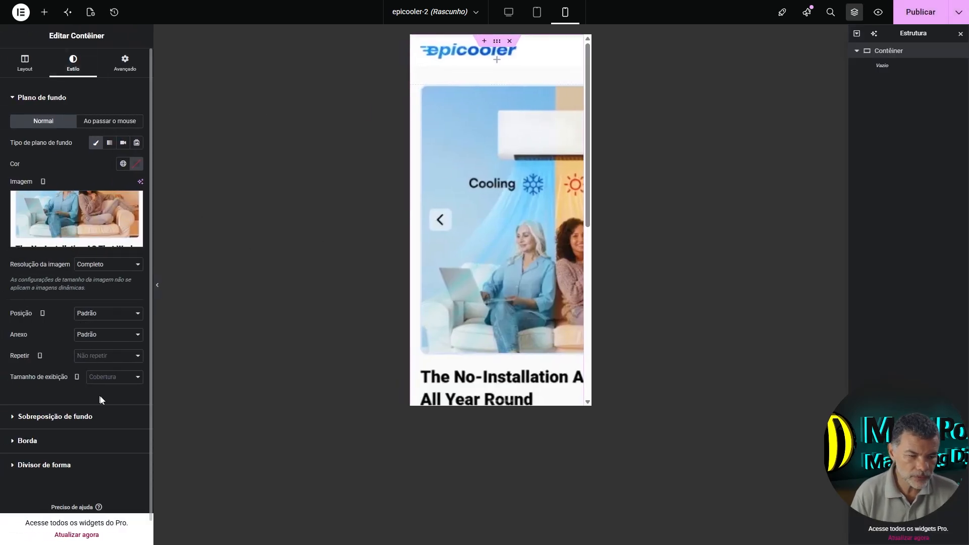
pyautogui.click(116, 378)
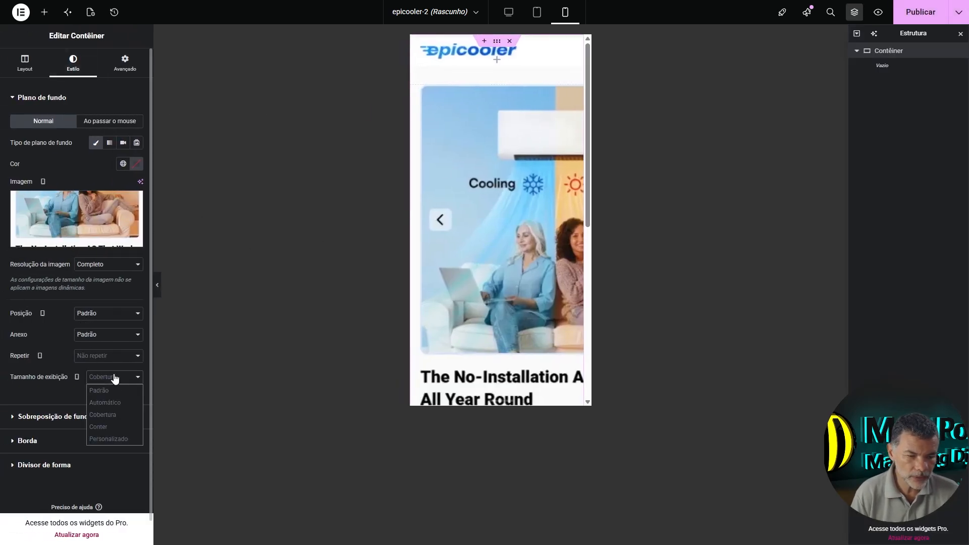
pyautogui.click(108, 425)
pyautogui.hotkey('ctrl', 'p')
pyautogui.scroll(-3, 483, 253)
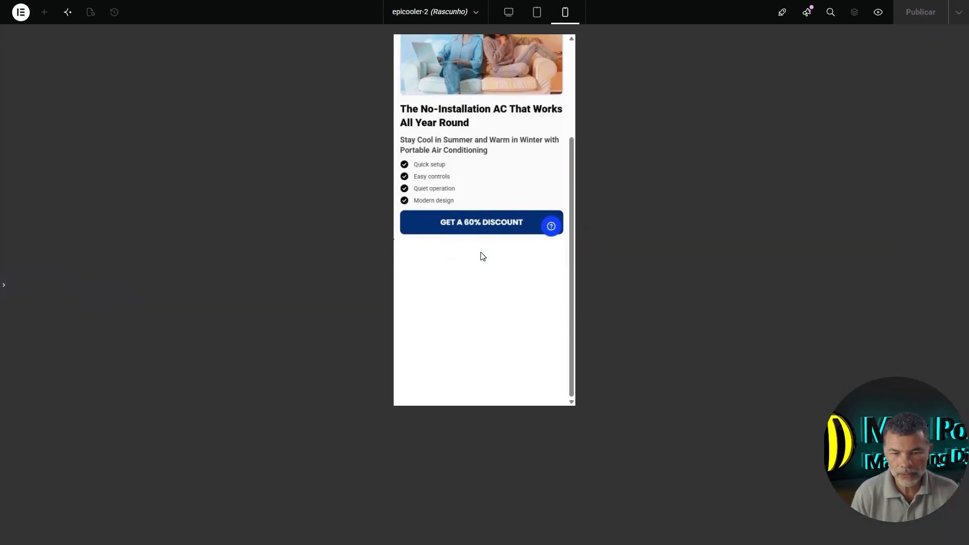
pyautogui.scroll(3, 456, 226)
pyautogui.scroll(-3, 444, 251)
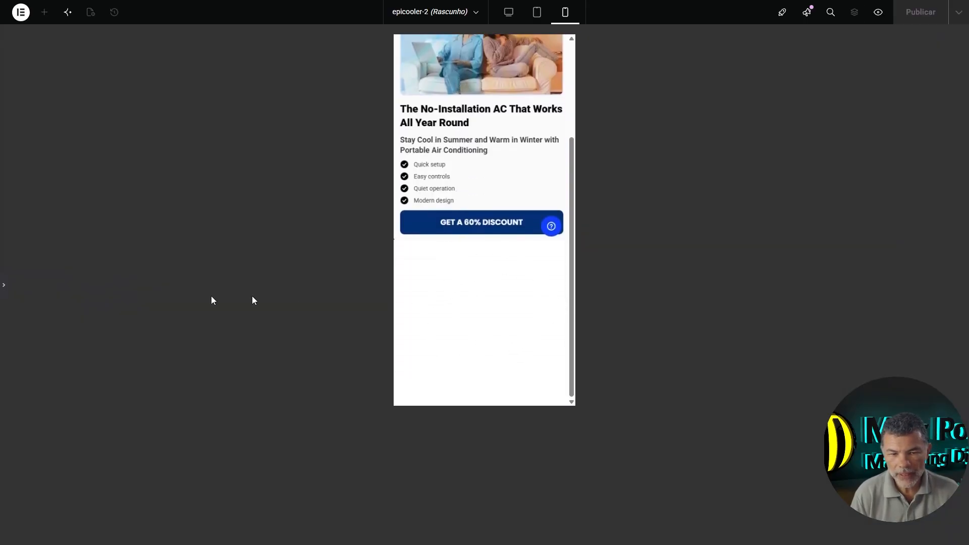
# - In the mobile view, unlink the container's margin and padding values and raise the bottom padding to 665 px
pyautogui.click(4, 284)
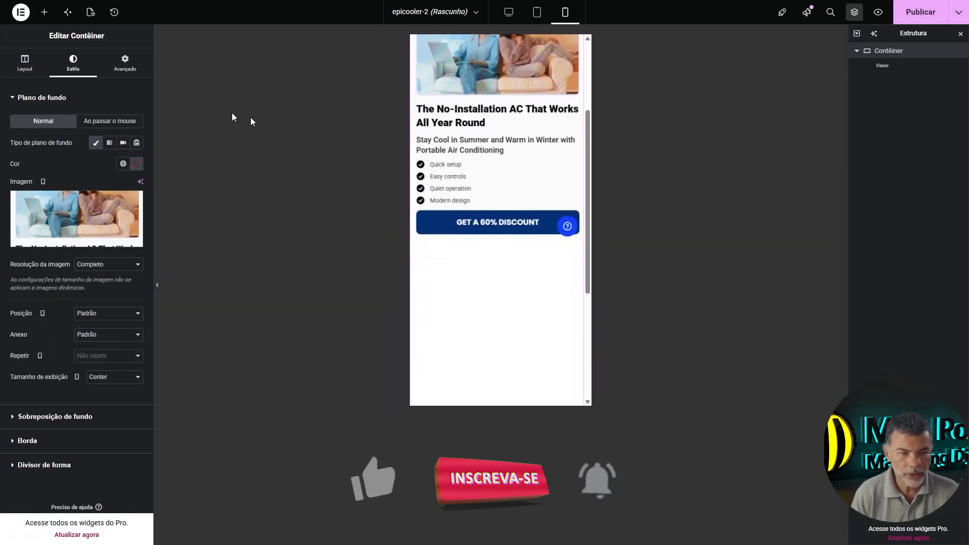
pyautogui.click(125, 64)
pyautogui.click(137, 172)
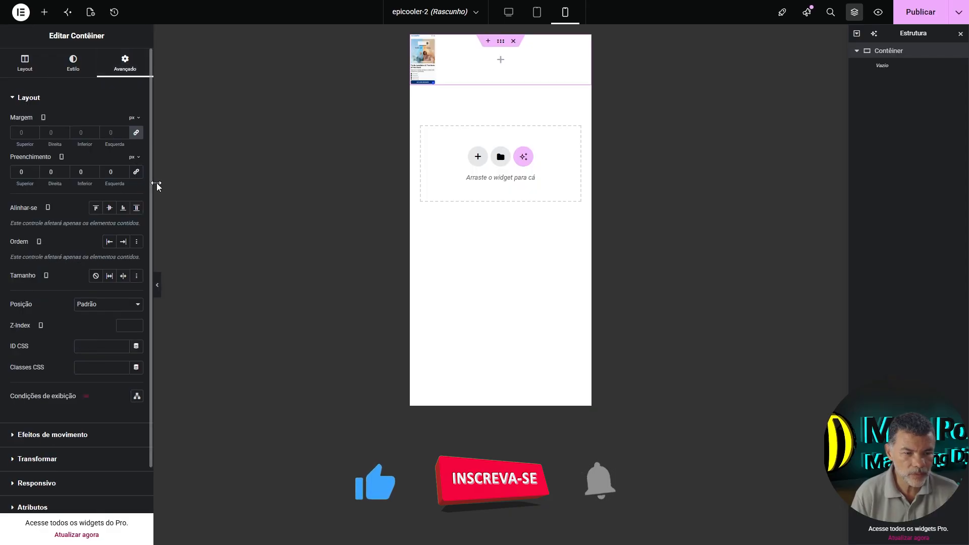
pyautogui.click(136, 132)
pyautogui.moveTo(82, 184); pyautogui.dragTo(393, 231)
pyautogui.click(157, 285)
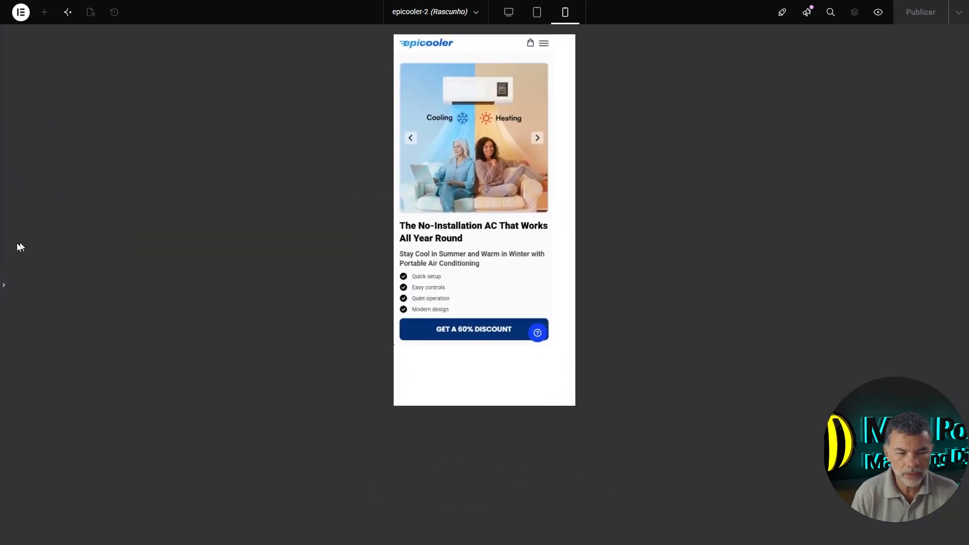
pyautogui.click(6, 286)
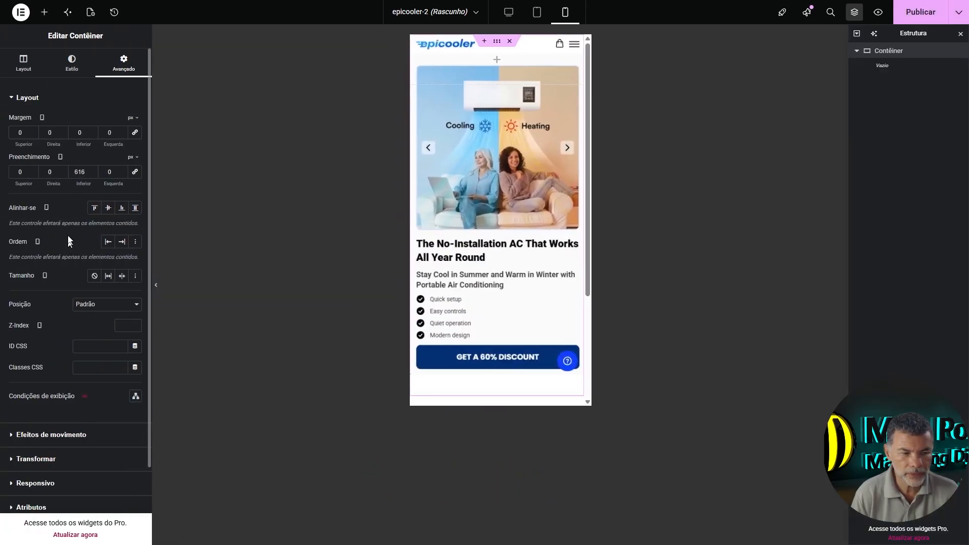
pyautogui.click(157, 285)
pyautogui.click(4, 282)
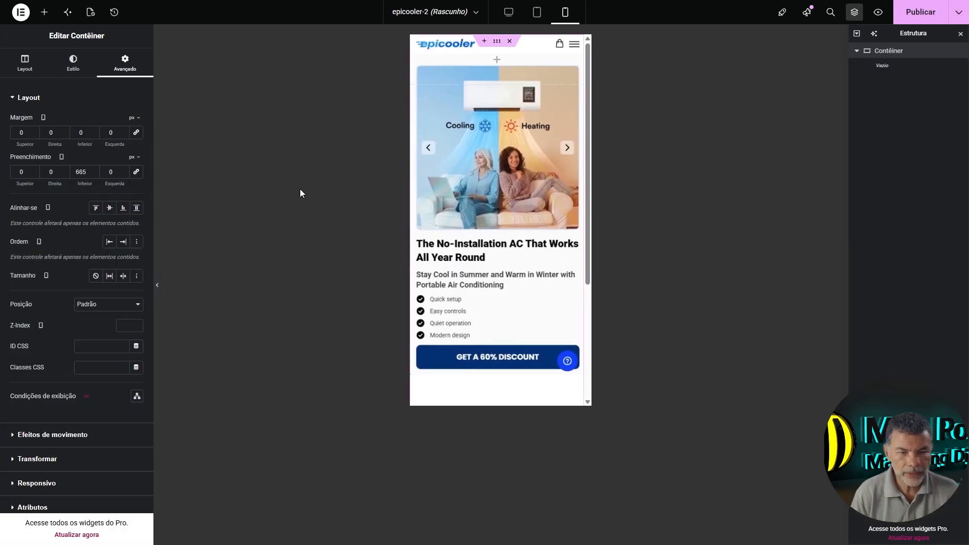
# - Set the display size of the container's mobile background image to Cobertura and preview it
pyautogui.click(74, 64)
pyautogui.click(113, 379)
pyautogui.click(103, 413)
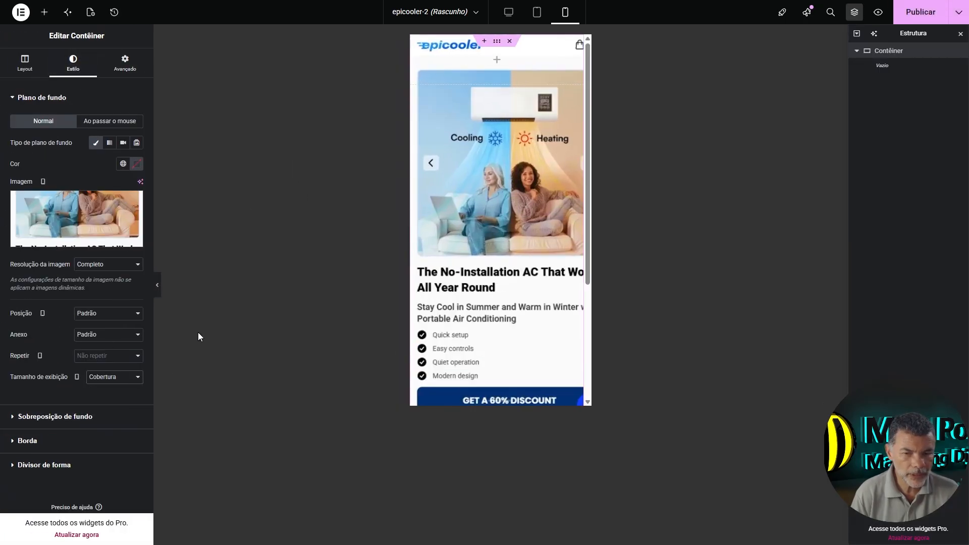
pyautogui.click(157, 285)
pyautogui.click(5, 291)
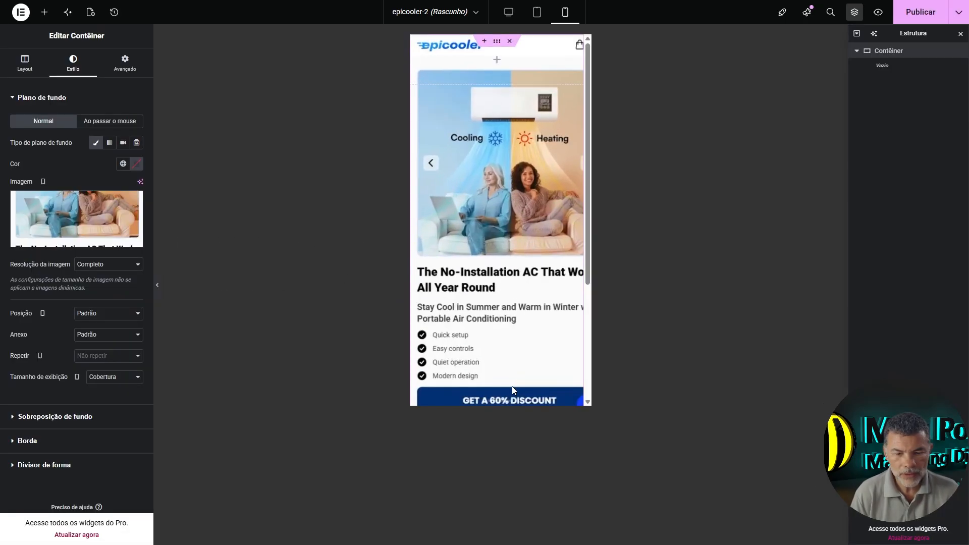
# - Lower the container's mobile bottom padding until the background image fits the full screen width in the preview
pyautogui.click(130, 73)
pyautogui.moveTo(88, 185)
pyautogui.mouseDown()
pyautogui.moveTo(53, 184)
pyautogui.moveTo(90, 184)
pyautogui.mouseUp()
pyautogui.click(157, 285)
pyautogui.click(5, 275)
pyautogui.click(157, 285)
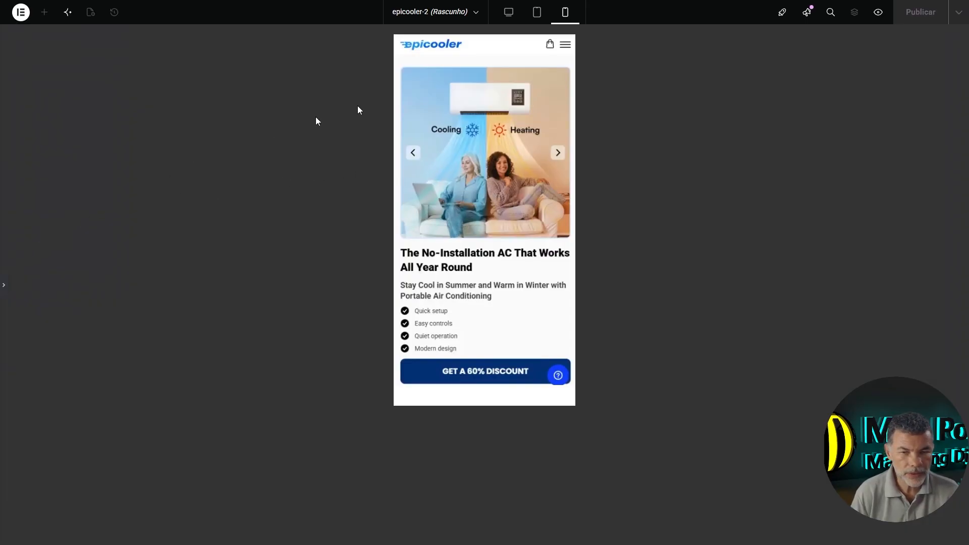
# - Check the container's background in the tablet and desktop previews, and return to editing the desktop view
pyautogui.click(537, 12)
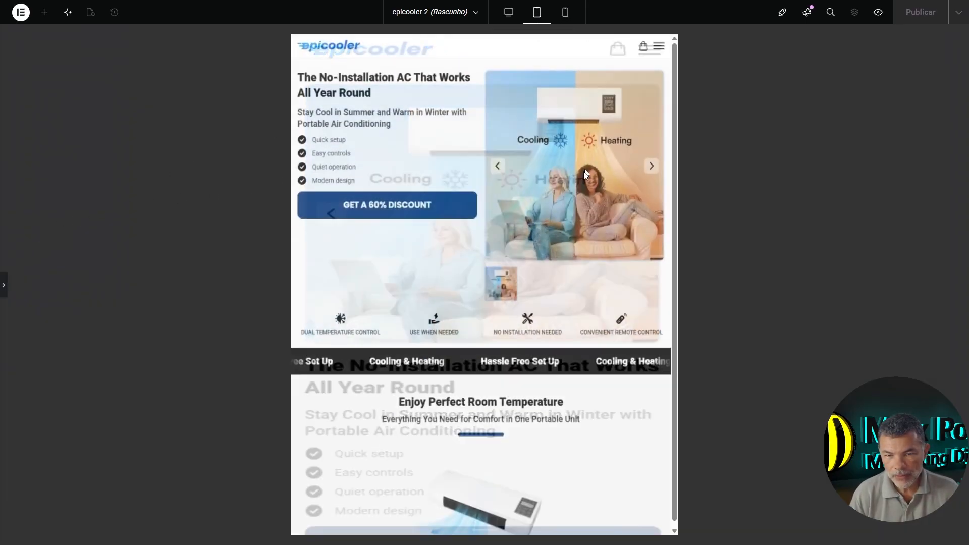
pyautogui.scroll(1, 567, 216)
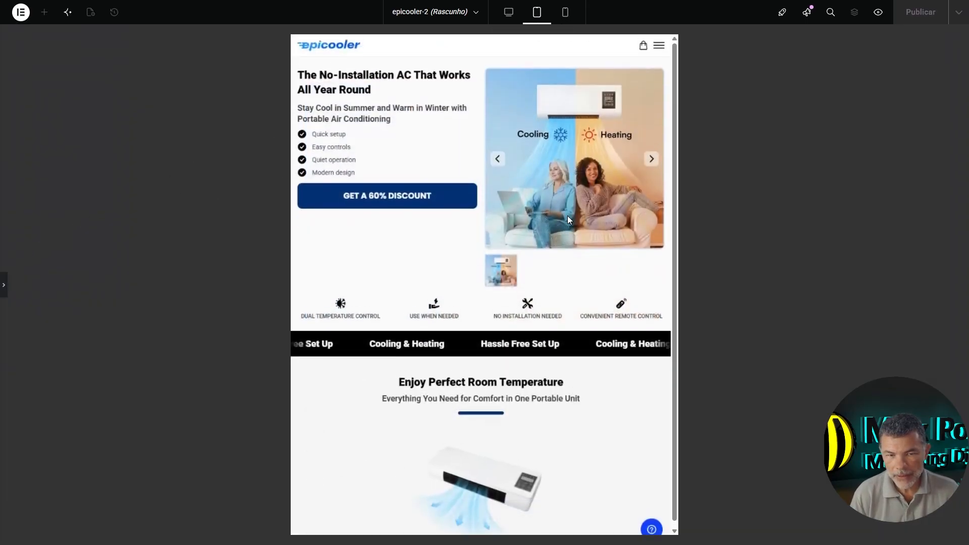
pyautogui.click(506, 11)
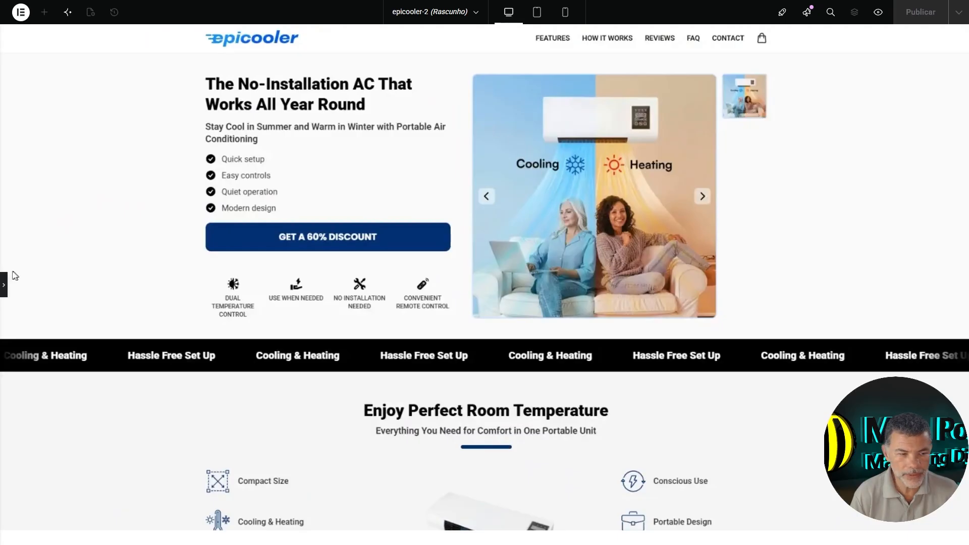
pyautogui.click(5, 285)
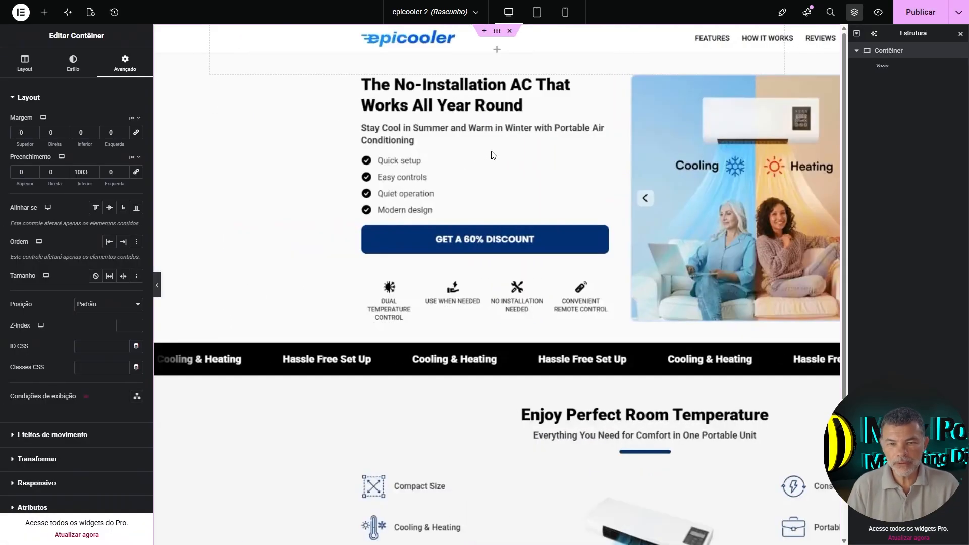
# - Publish the epicooler-2 page and check its desktop preview
pyautogui.click(932, 11)
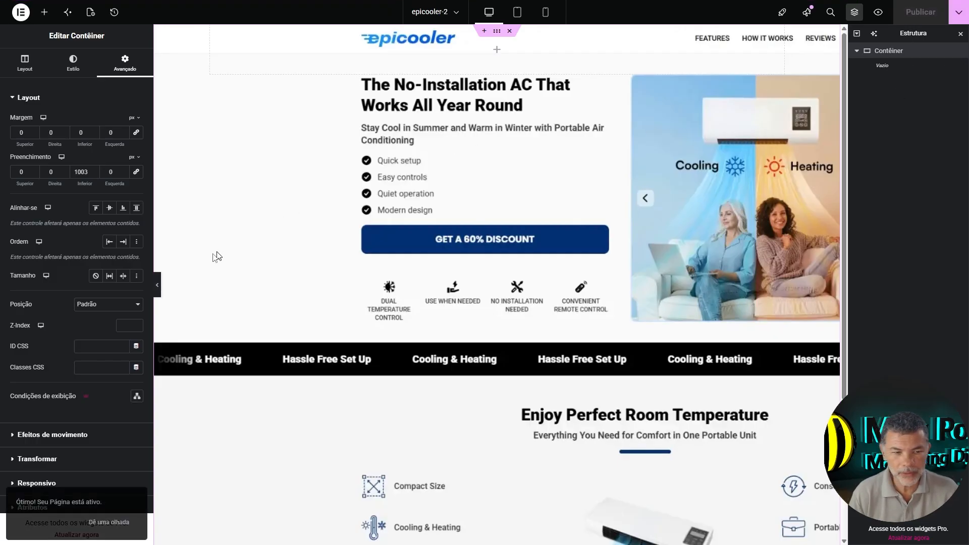
pyautogui.click(157, 285)
pyautogui.click(4, 286)
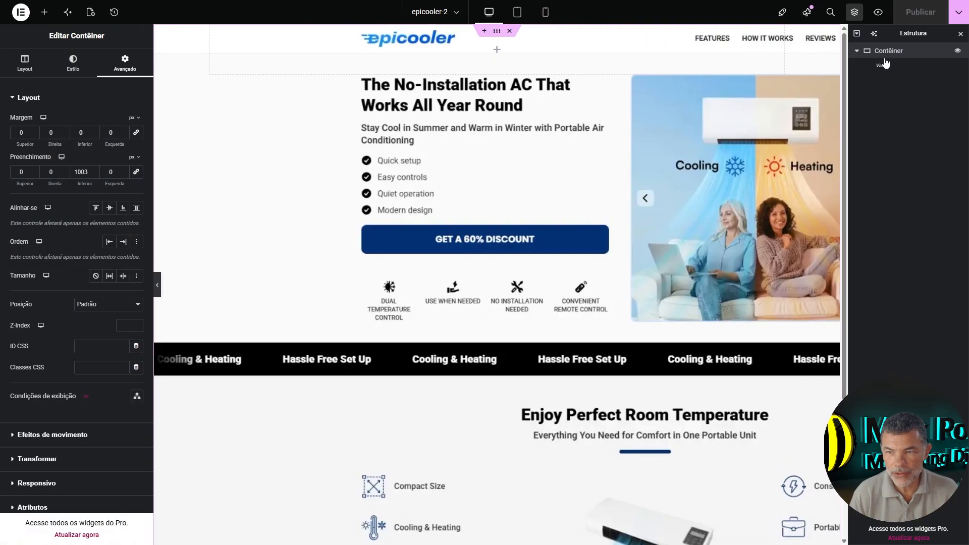
# - Add the Contêiner and Grade layout widgets to the favourite widgets
pyautogui.click(496, 49)
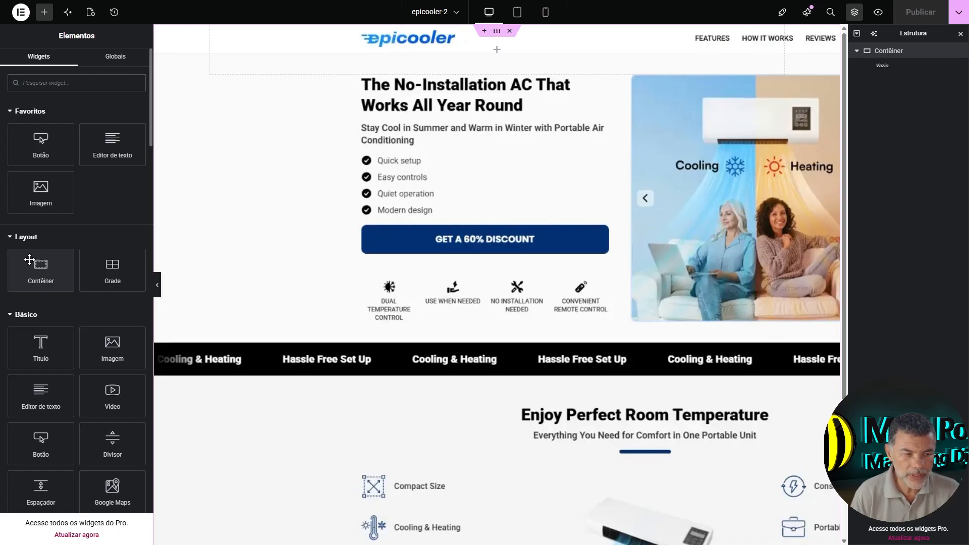
pyautogui.rightClick(54, 266)
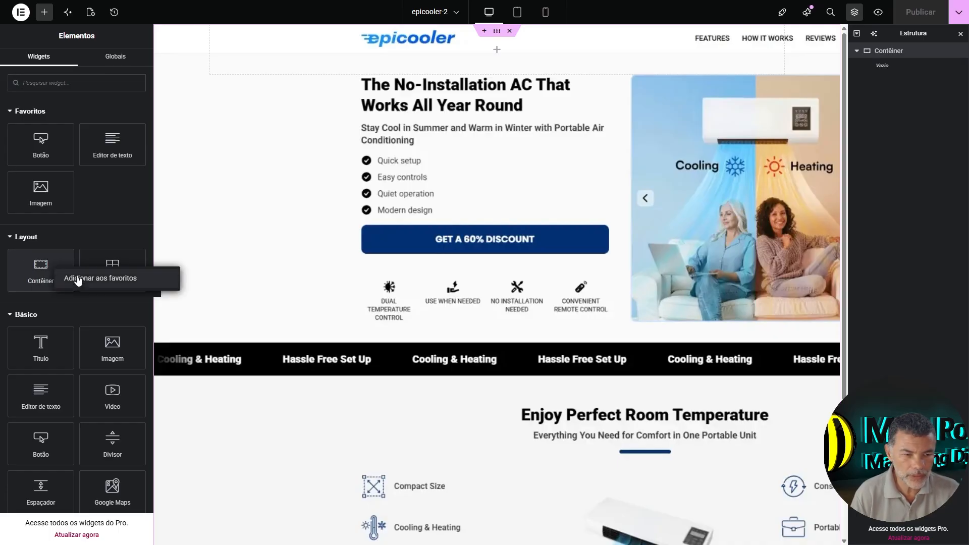
pyautogui.click(76, 278)
pyautogui.scroll(1, 144, 211)
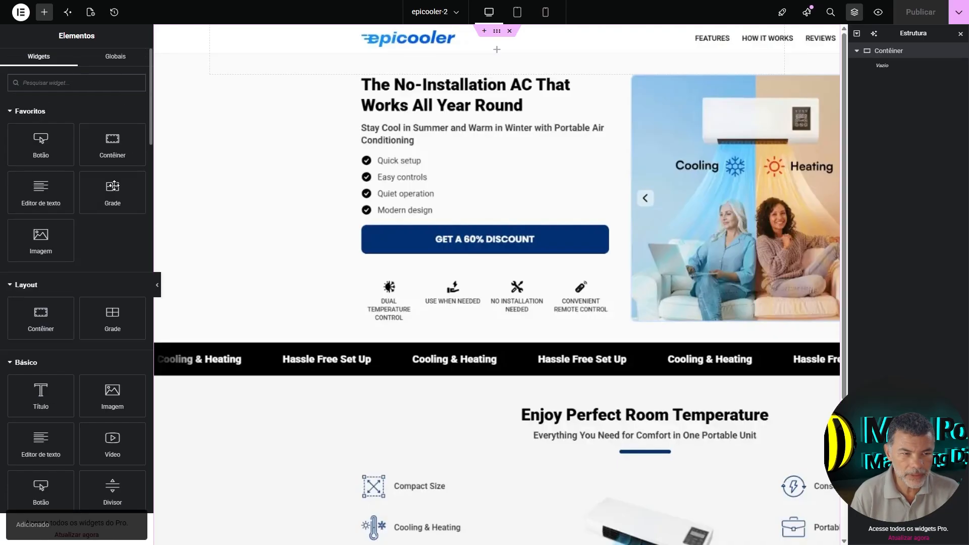
# - Insert a nested container inside the page's main container and rename it Banner de cookies
pyautogui.moveTo(107, 150); pyautogui.dragTo(378, 58)
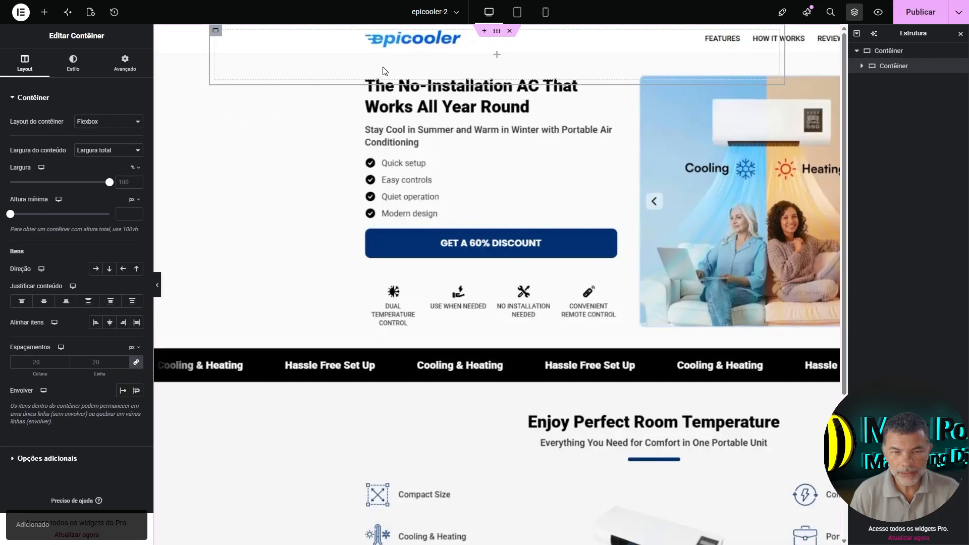
pyautogui.rightClick(894, 67)
pyautogui.click(907, 81)
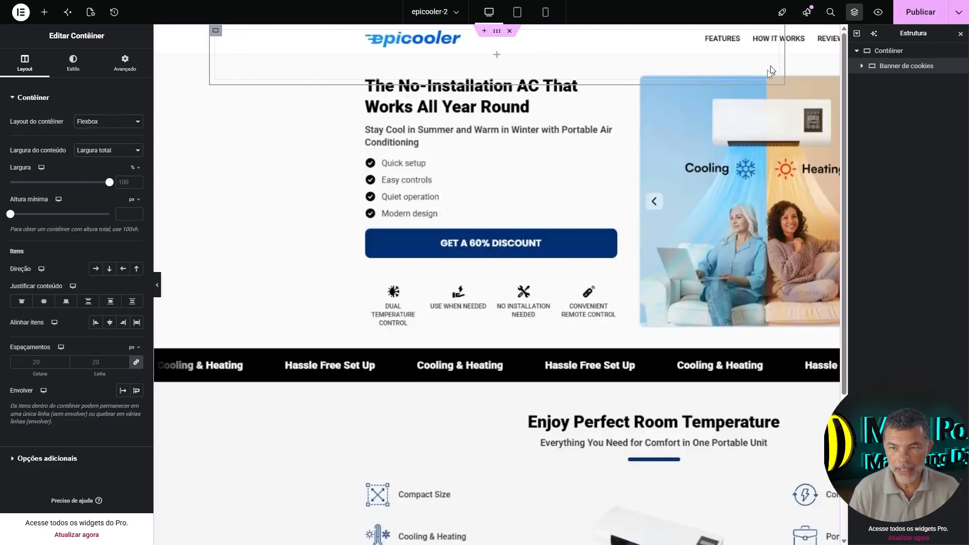
# - Add a text editor widget inside the Banner de cookies container and replace its placeholder text with "Close"
pyautogui.click(497, 56)
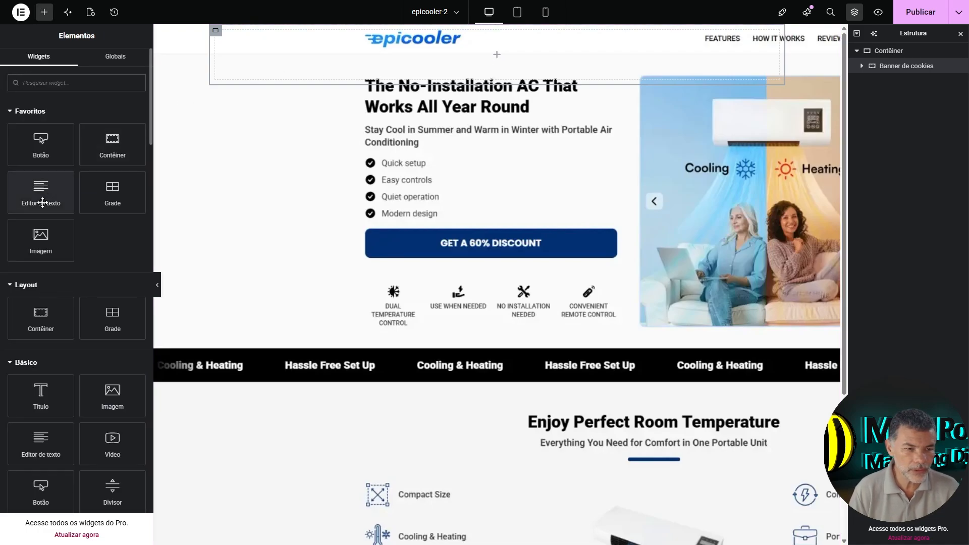
pyautogui.moveTo(43, 202); pyautogui.dragTo(430, 71)
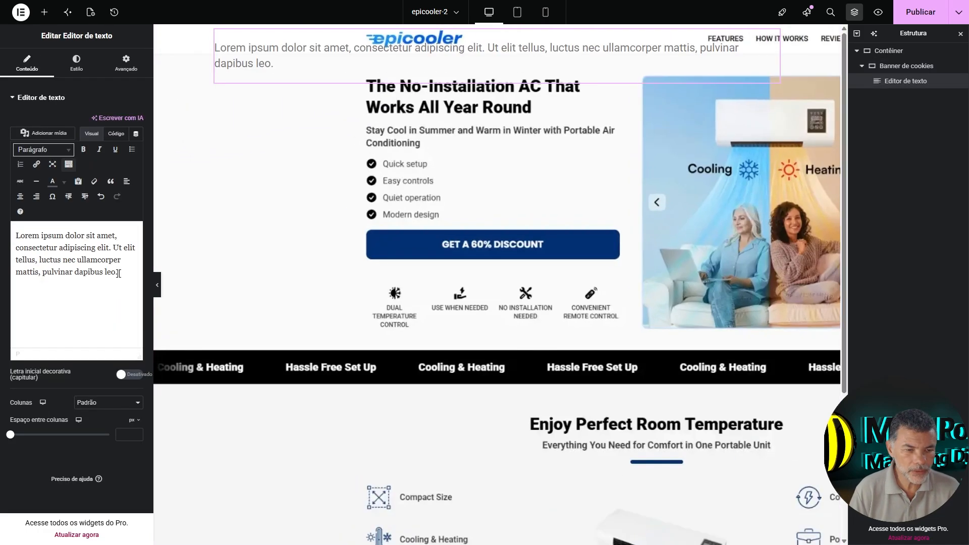
pyautogui.moveTo(119, 273); pyautogui.dragTo(15, 235)
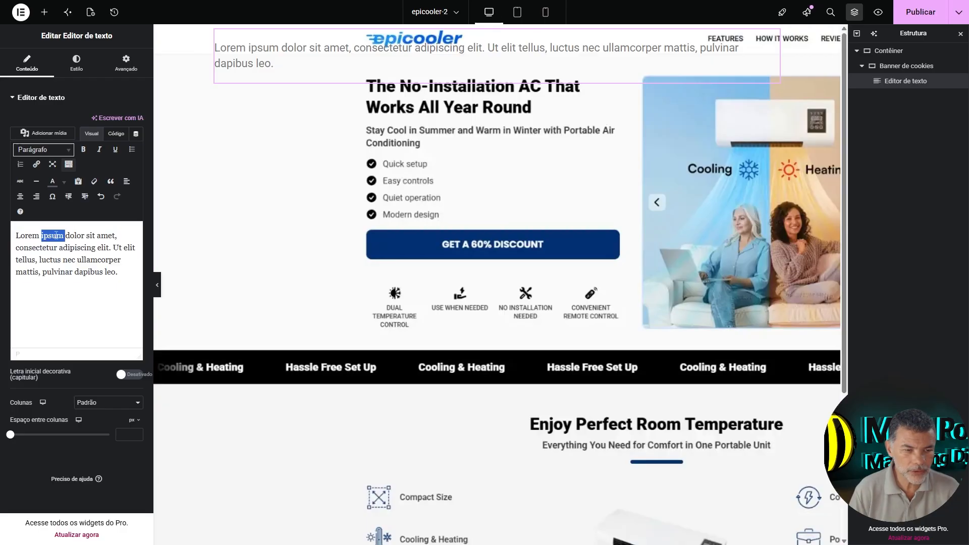
pyautogui.tripleClick(56, 236)
pyautogui.click(54, 237)
pyautogui.doubleClick(53, 237)
pyautogui.click(53, 236)
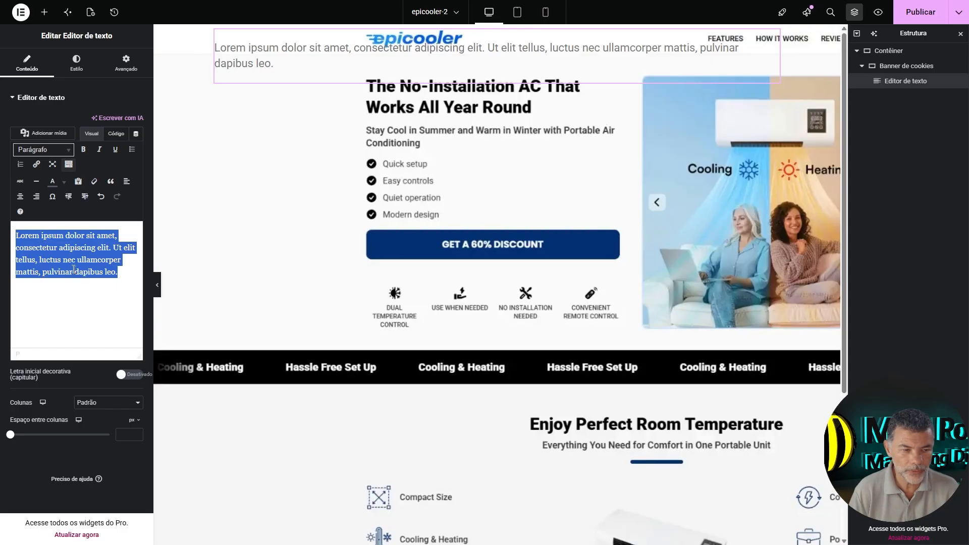
pyautogui.click(57, 249)
pyautogui.hotkey('ctrl', 'a')
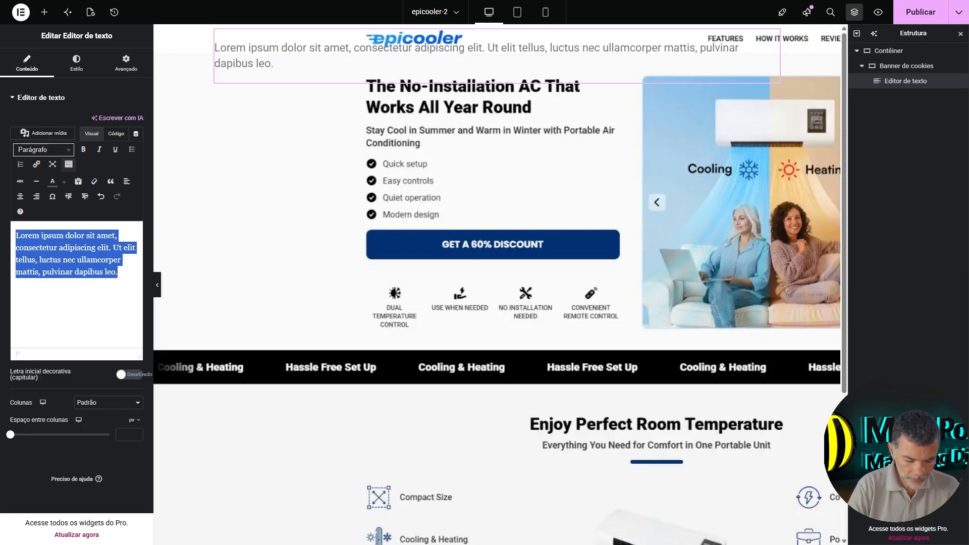
pyautogui.write('Close')
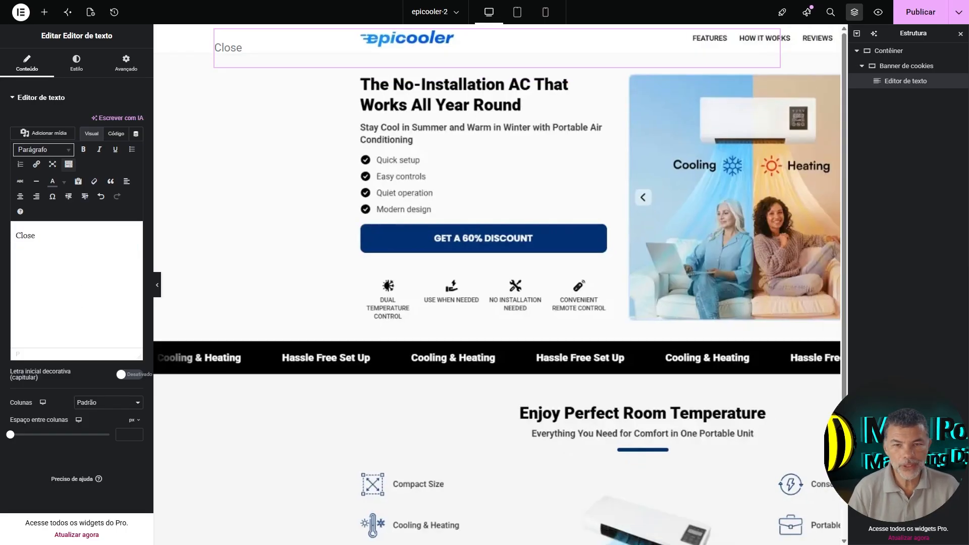
# - Align the "Close" text in the cookie banner to the right
pyautogui.doubleClick(23, 237)
pyautogui.click(81, 238)
pyautogui.doubleClick(23, 236)
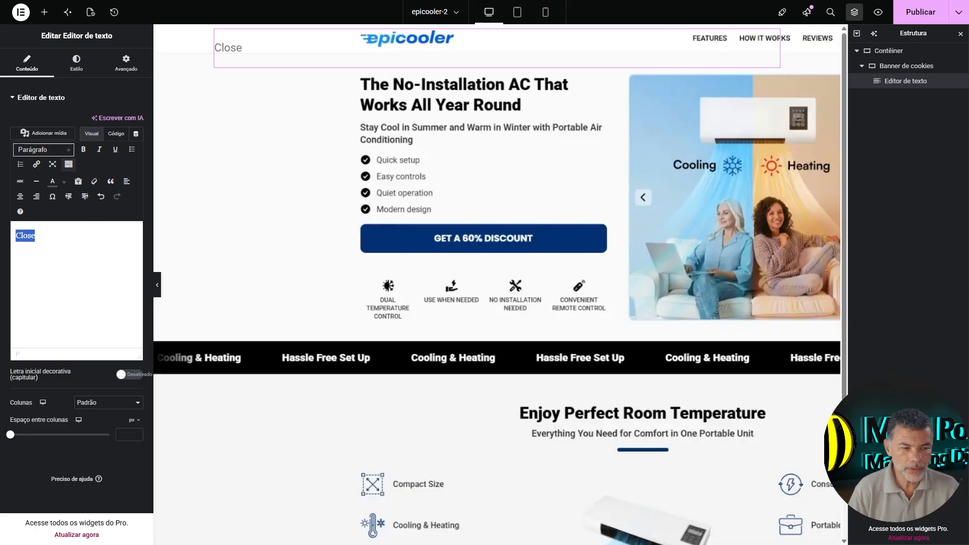
pyautogui.click(36, 197)
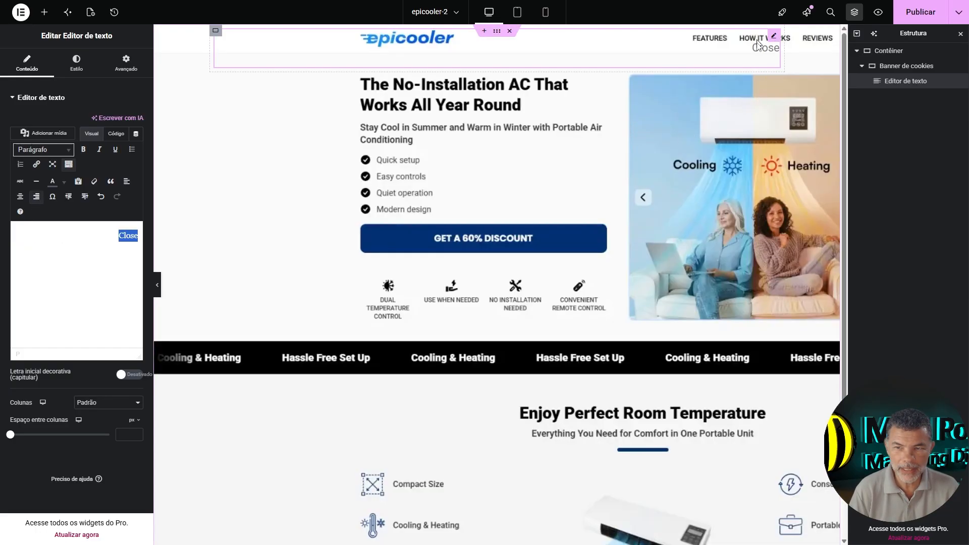
# - Color the "Close" text dark grey and make it bold
pyautogui.click(69, 167)
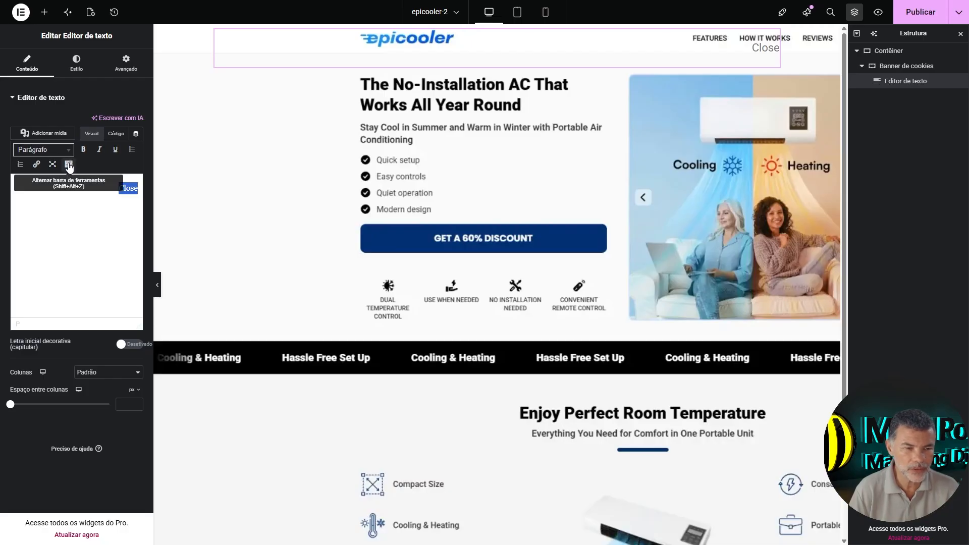
pyautogui.click(69, 165)
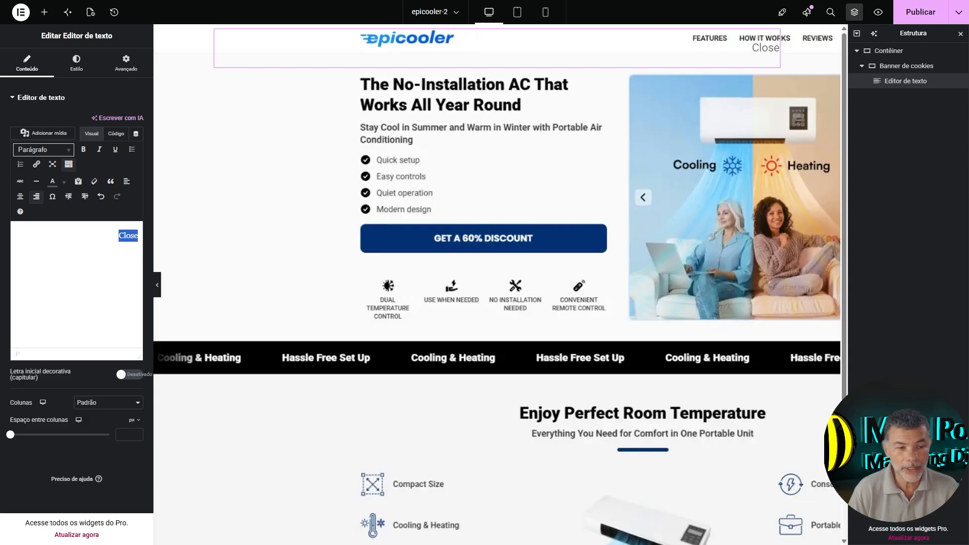
pyautogui.click(65, 182)
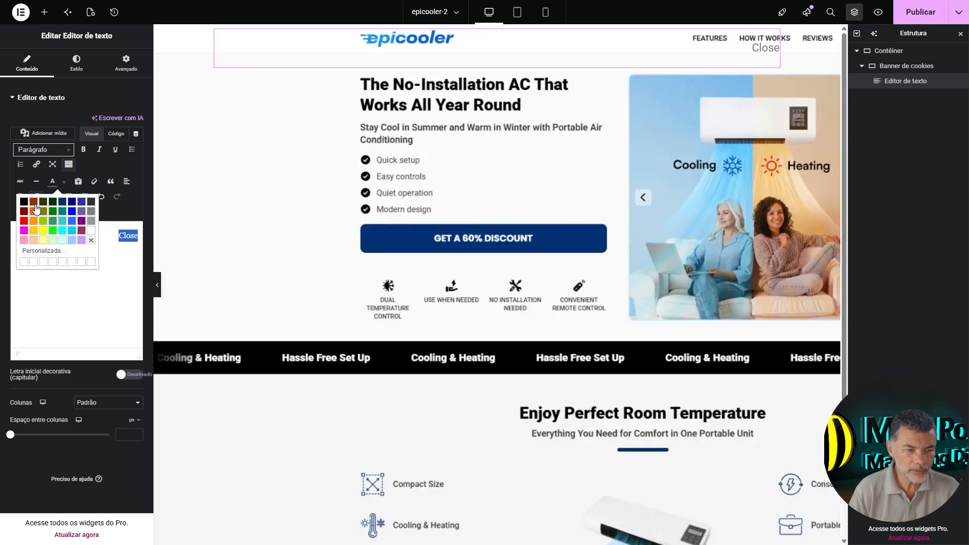
pyautogui.click(91, 201)
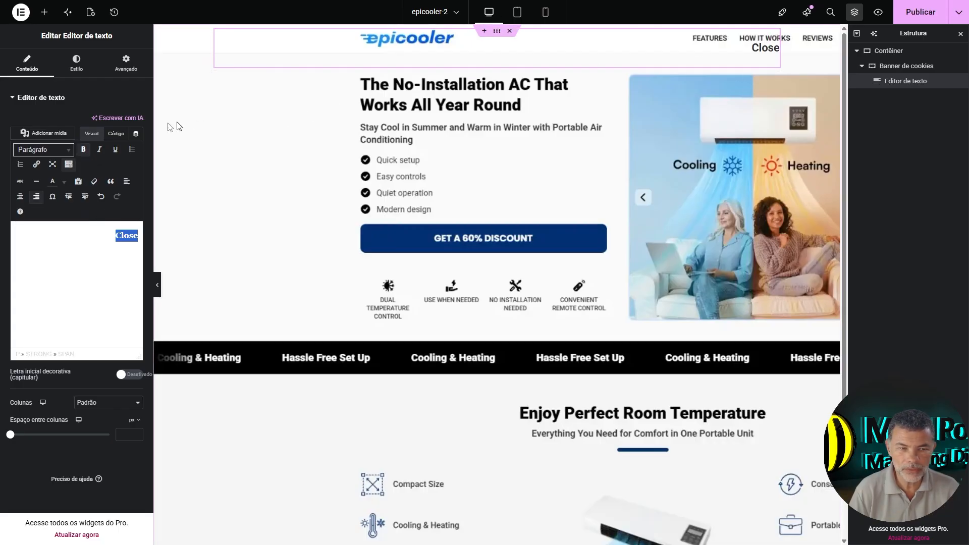
pyautogui.click(83, 150)
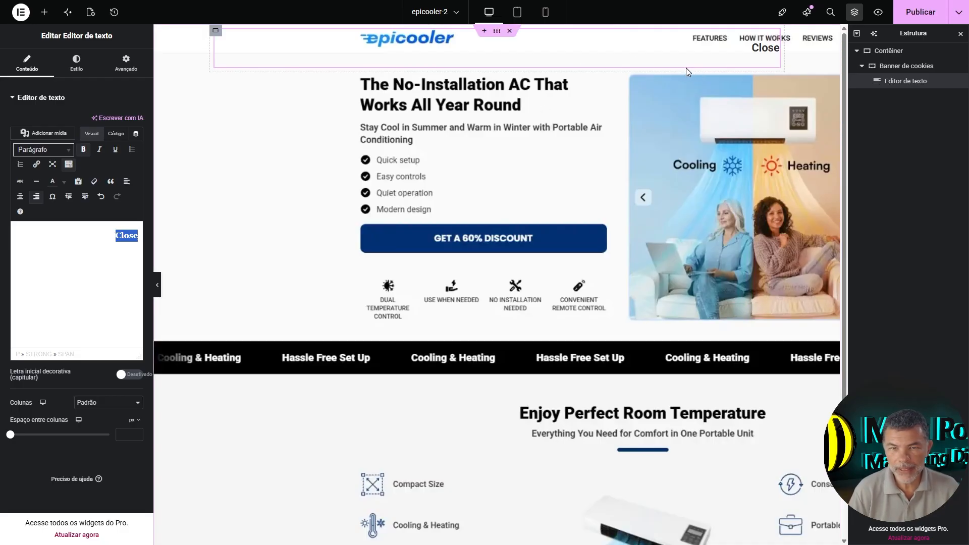
# - Add a second text editor widget below "Close" in the Banner de cookies container and clear its placeholder text
pyautogui.click(902, 70)
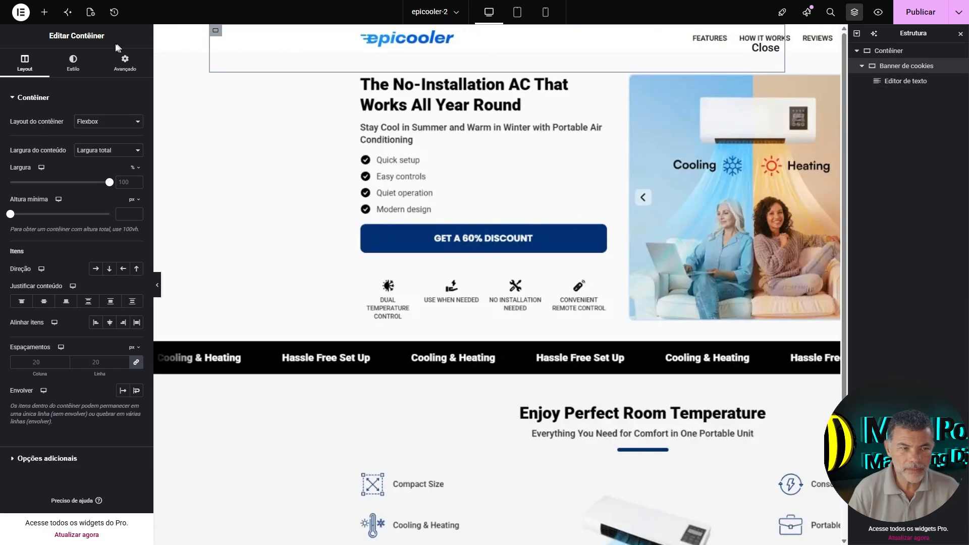
pyautogui.click(44, 14)
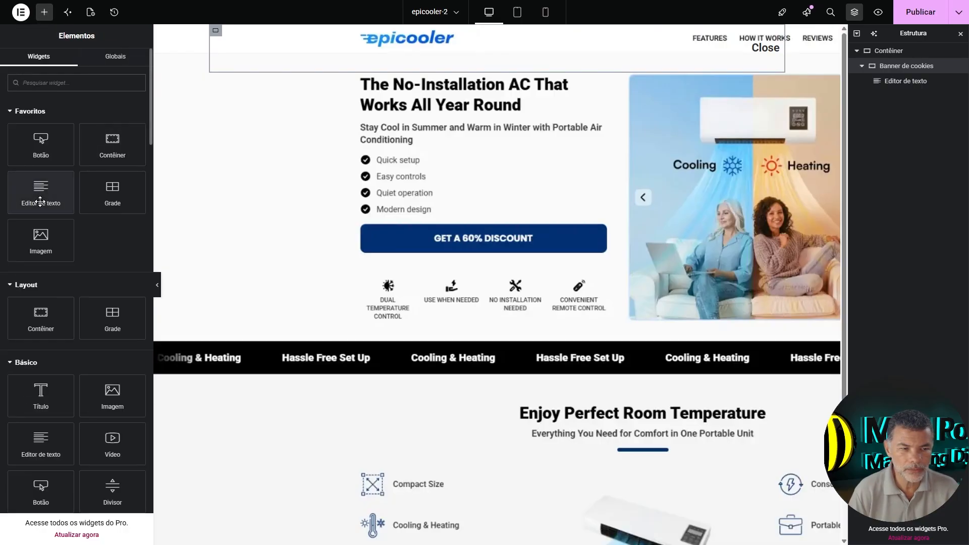
pyautogui.moveTo(40, 202); pyautogui.dragTo(710, 70)
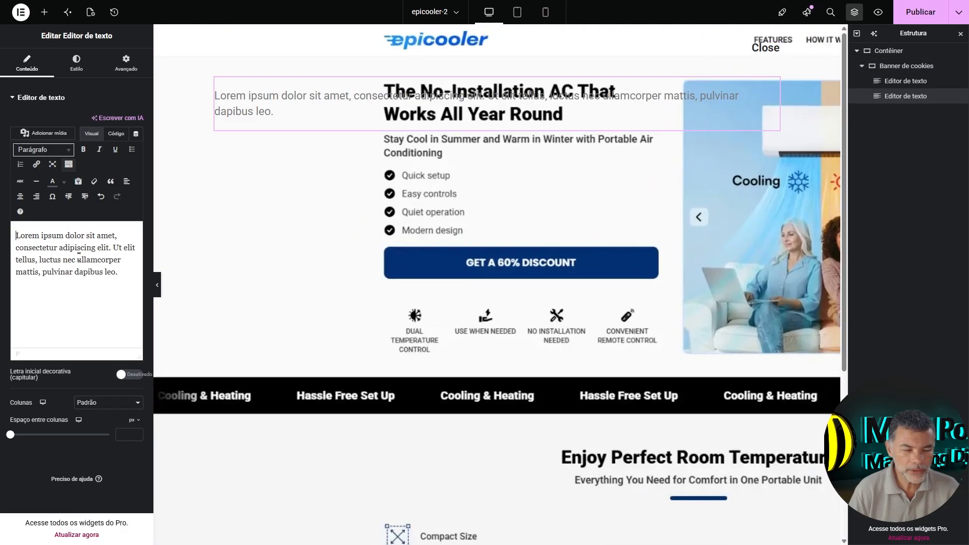
pyautogui.hotkey('ctrl', 'a')
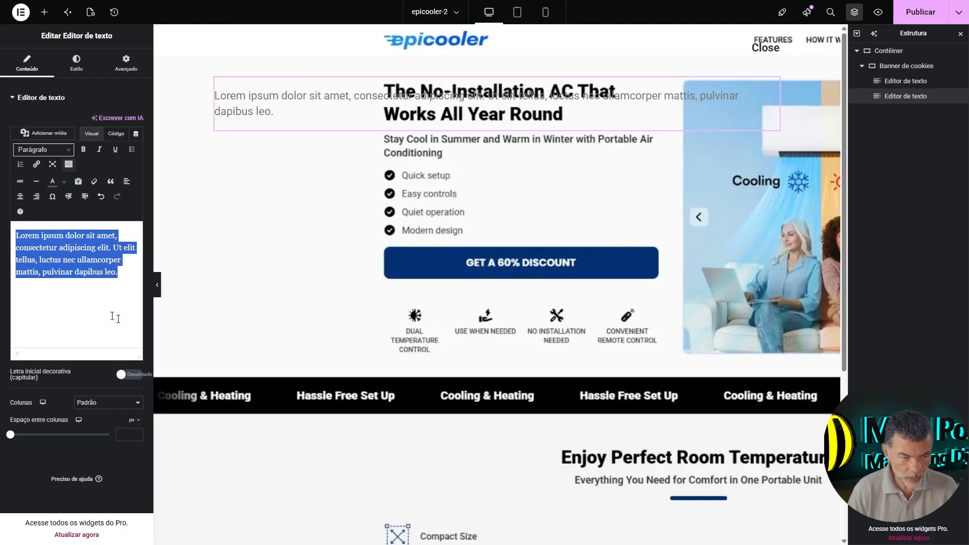
pyautogui.press('BackSpace')
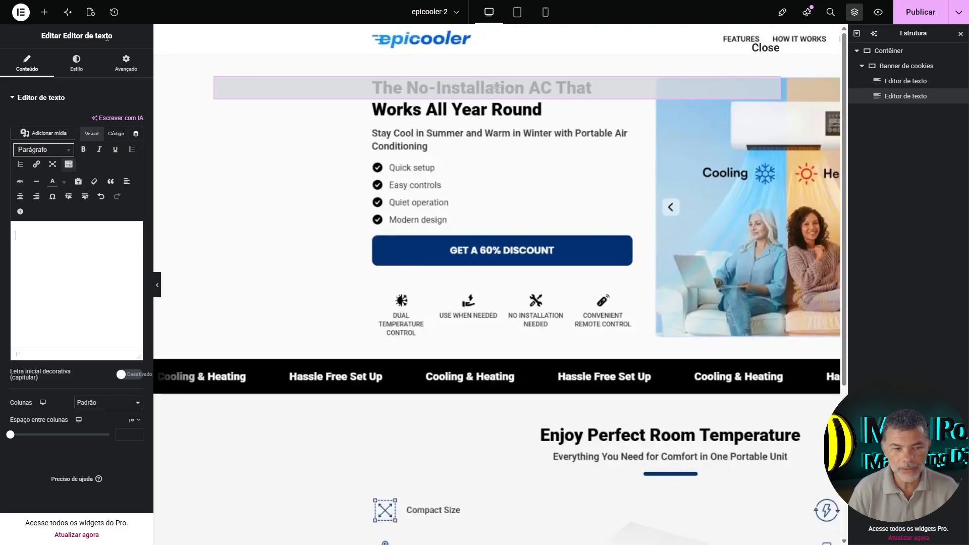
# - Copy the lines from "Cookies and Privacy" to "Do you accept the use of cookies?" from Notepad into the empty text widget
pyautogui.hotkey('alt', 'Tab')
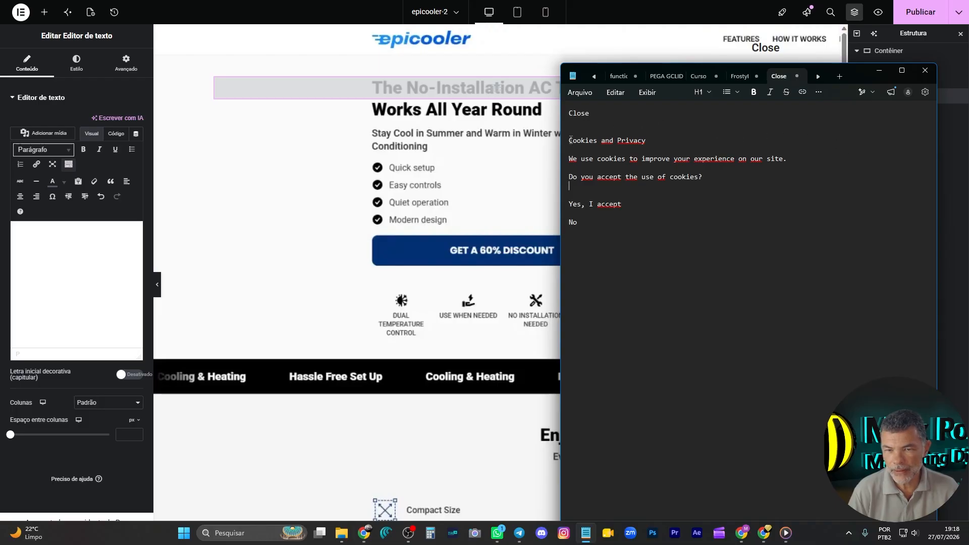
pyautogui.moveTo(570, 140); pyautogui.dragTo(709, 175)
pyautogui.hotkey('ctrl', 'c')
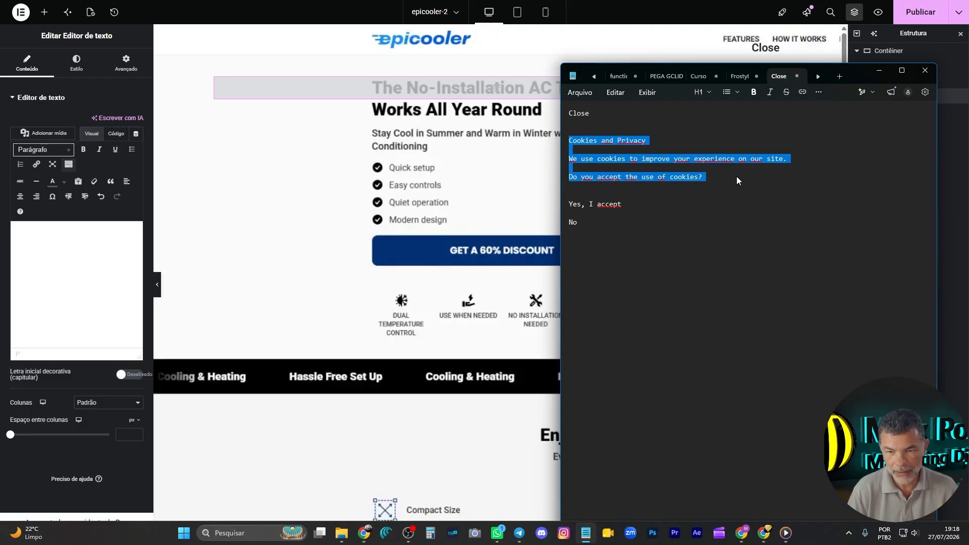
pyautogui.click(84, 251)
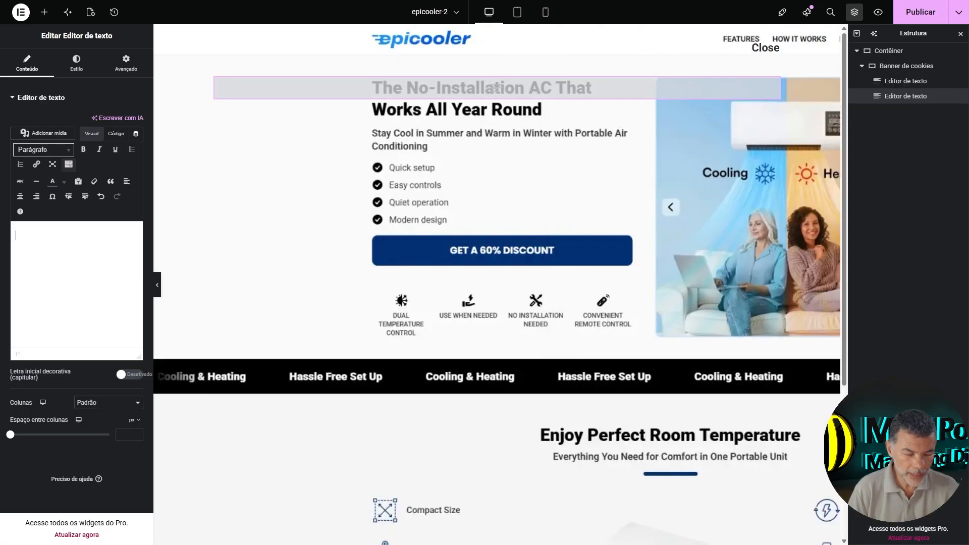
pyautogui.hotkey('ctrl', 'v')
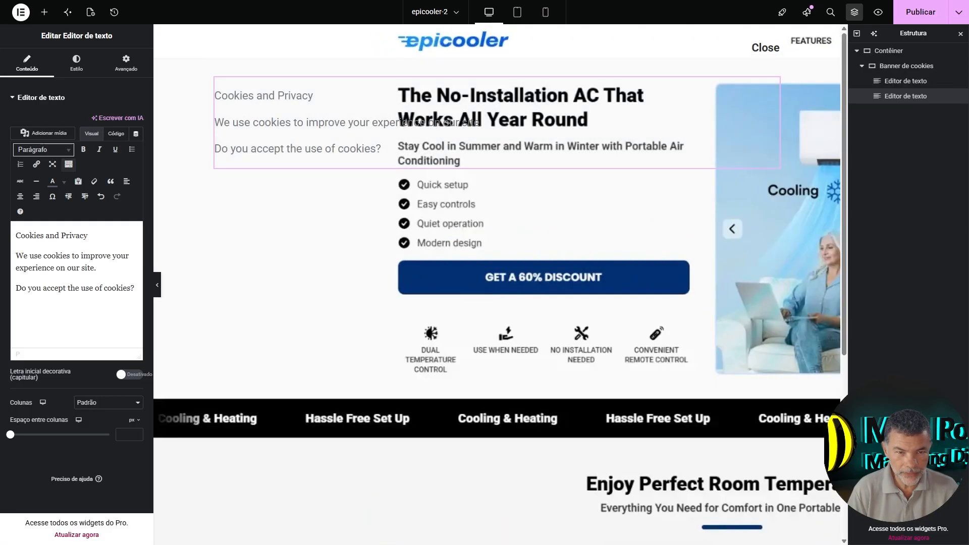
# - Make the whole cookie notice text black, bold and centered
pyautogui.hotkey('ctrl', 'a')
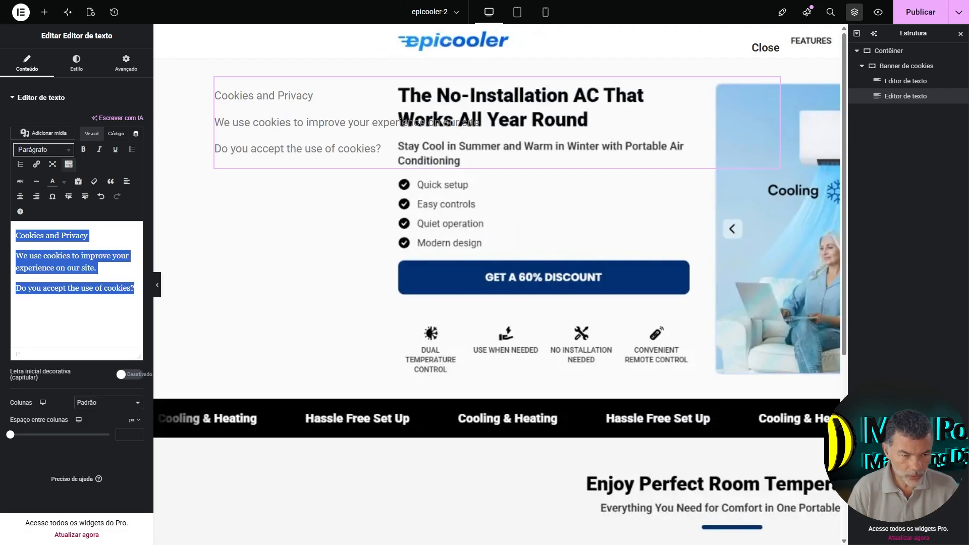
pyautogui.click(63, 182)
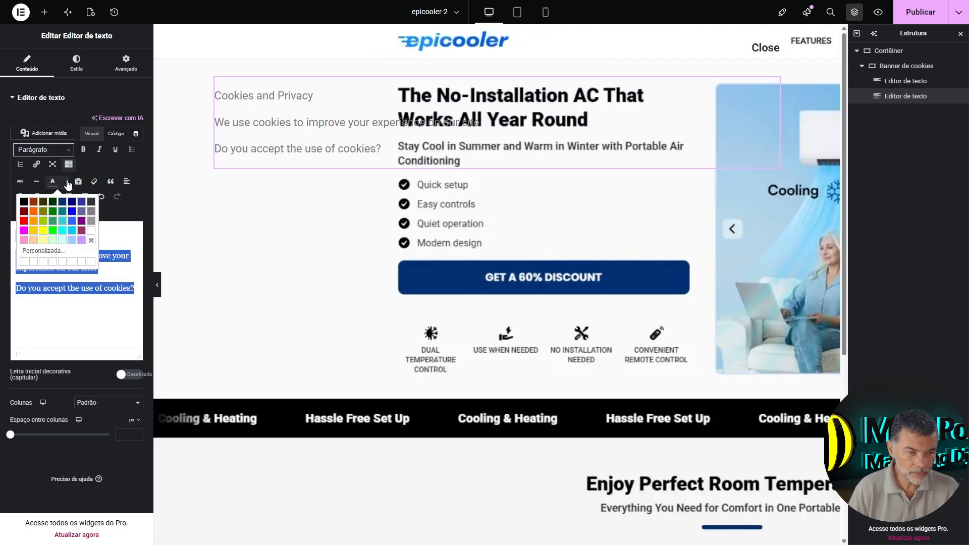
pyautogui.click(26, 201)
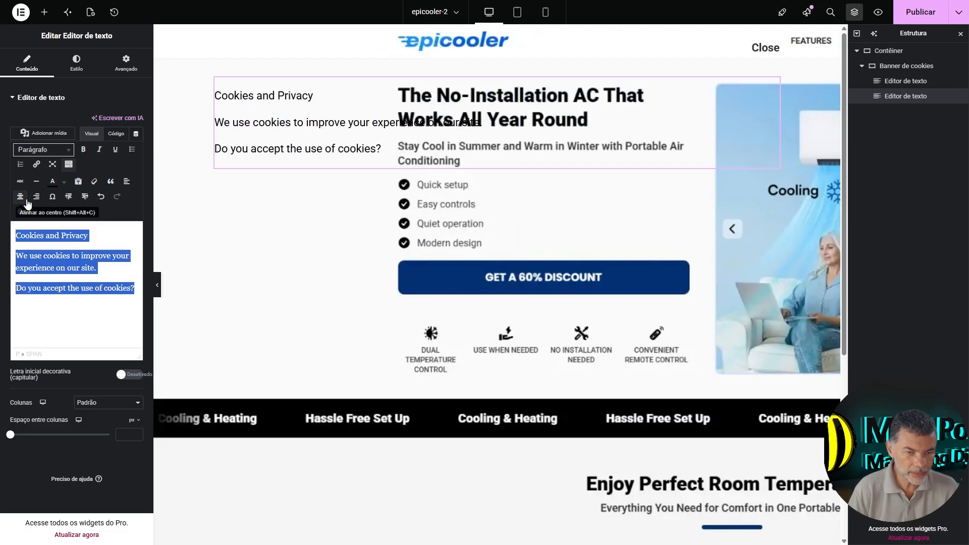
pyautogui.click(84, 151)
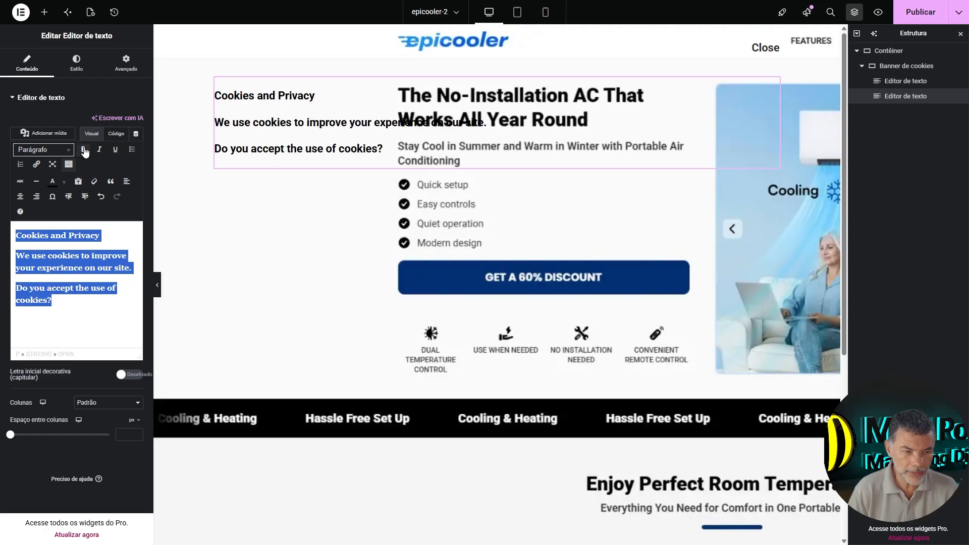
pyautogui.click(26, 197)
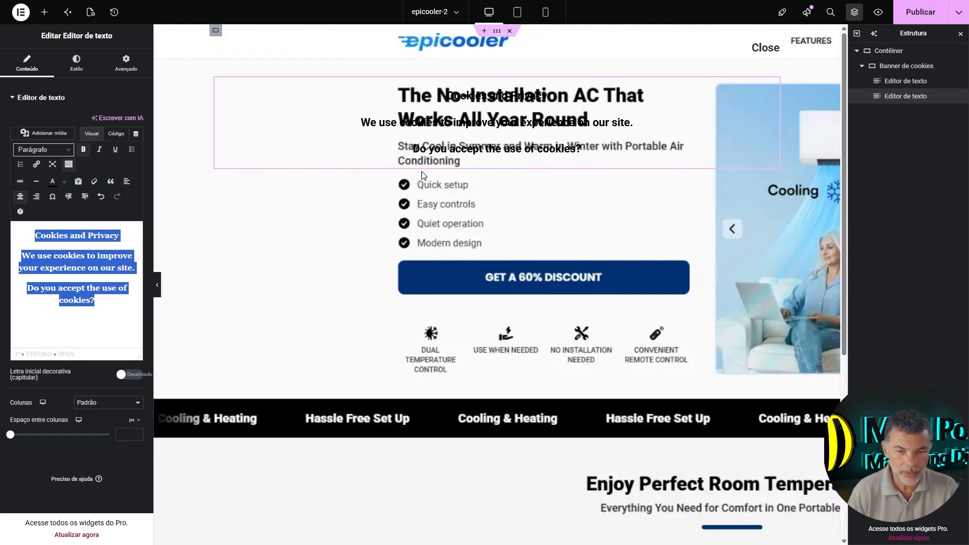
# - Add a grid below the cookie notice in the Banner de cookies container, with 2 columns and 1 row
pyautogui.click(216, 32)
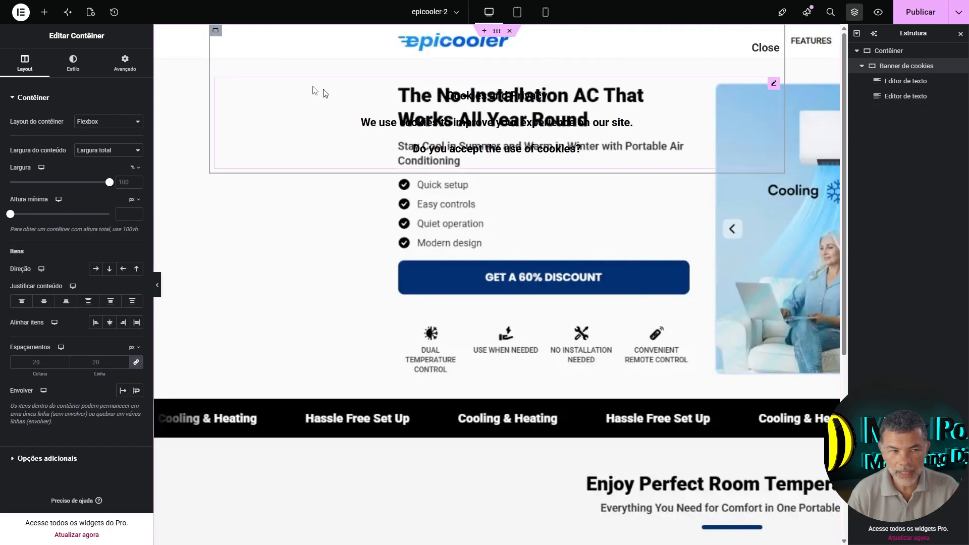
pyautogui.click(44, 14)
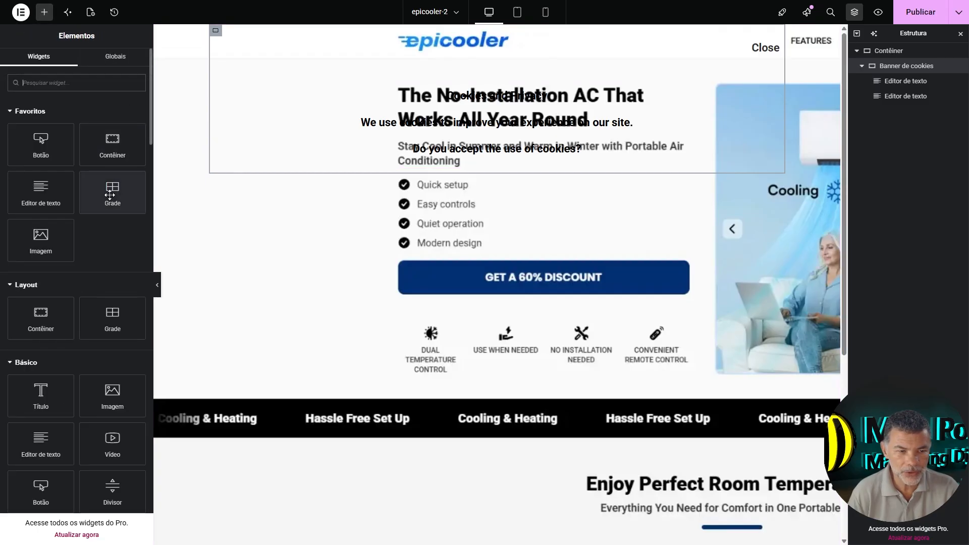
pyautogui.moveTo(110, 195); pyautogui.dragTo(461, 169)
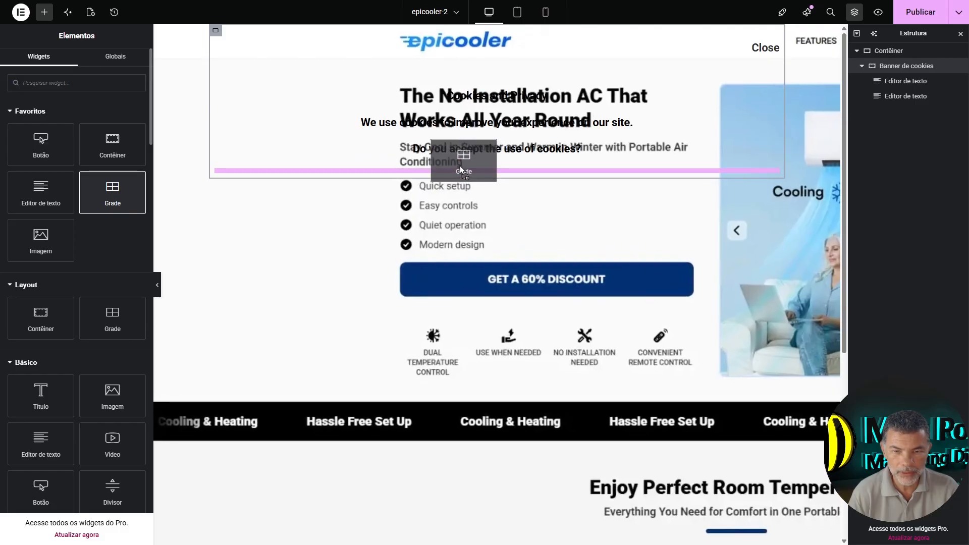
pyautogui.moveTo(460, 168)
pyautogui.mouseDown()
pyautogui.moveTo(461, 138)
pyautogui.moveTo(465, 169)
pyautogui.mouseUp()
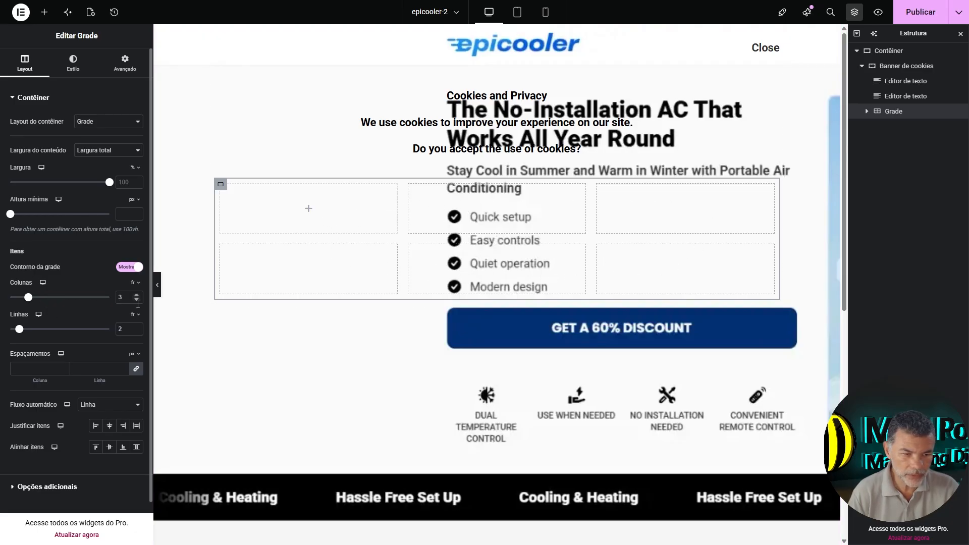
pyautogui.click(136, 301)
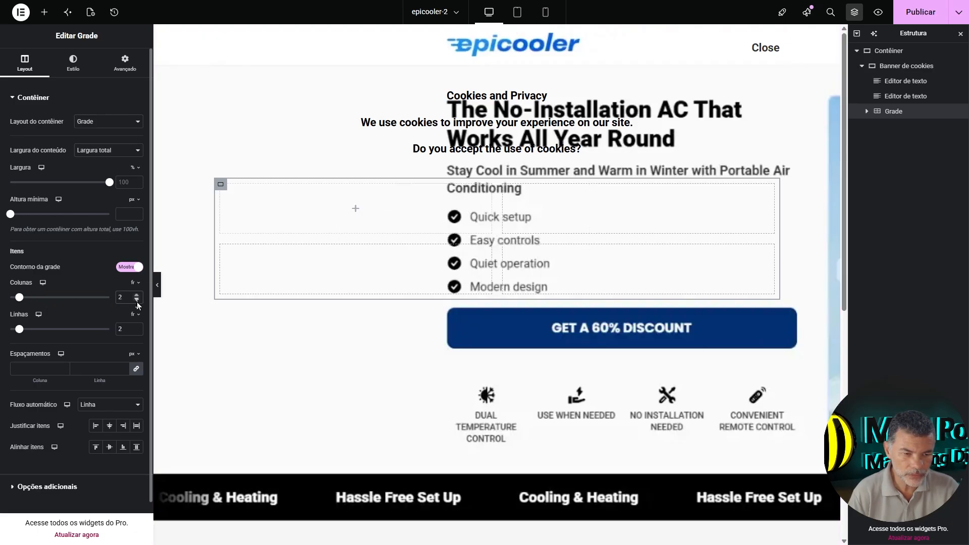
pyautogui.click(136, 331)
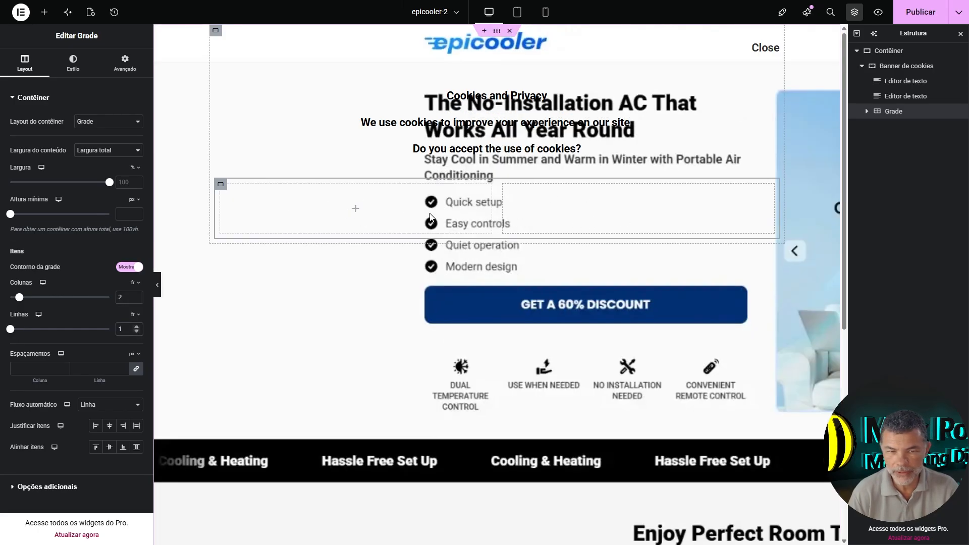
# - Place a button widget in each of the two cells of the banner's grid
pyautogui.click(356, 209)
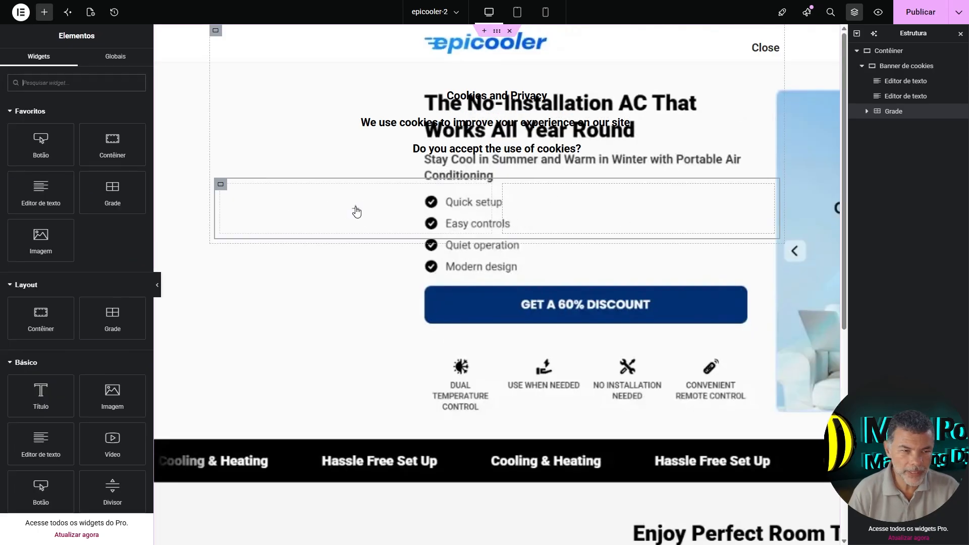
pyautogui.moveTo(28, 145); pyautogui.dragTo(303, 207)
pyautogui.click(637, 208)
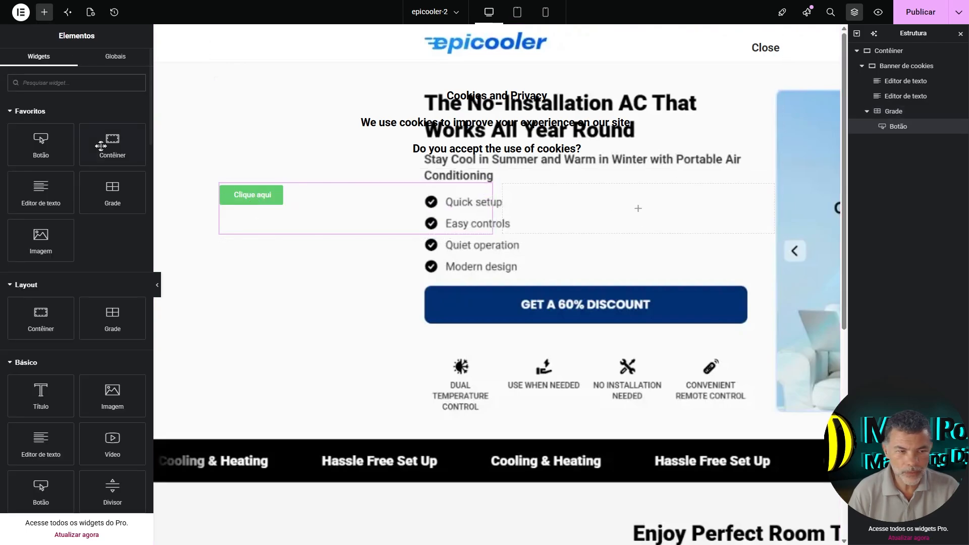
pyautogui.moveTo(40, 145); pyautogui.dragTo(582, 247)
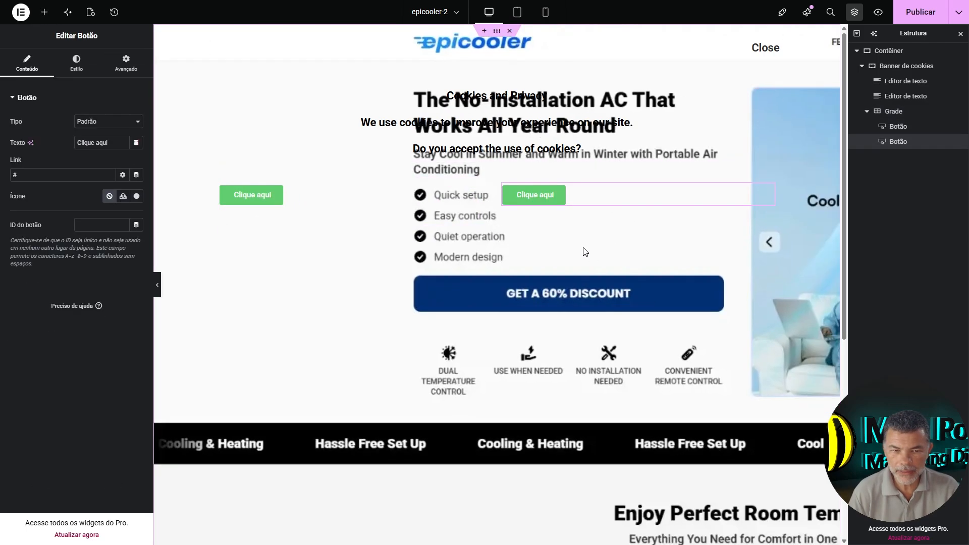
# - Replace the first grid button's text with "Yes, I accept" copied from the Notepad notes
pyautogui.click(275, 195)
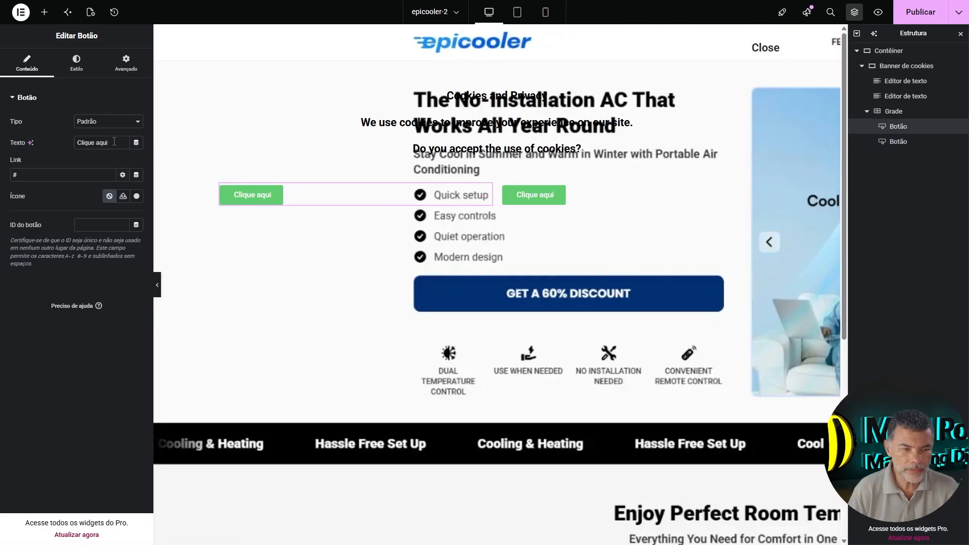
pyautogui.hotkey('alt', 'Tab')
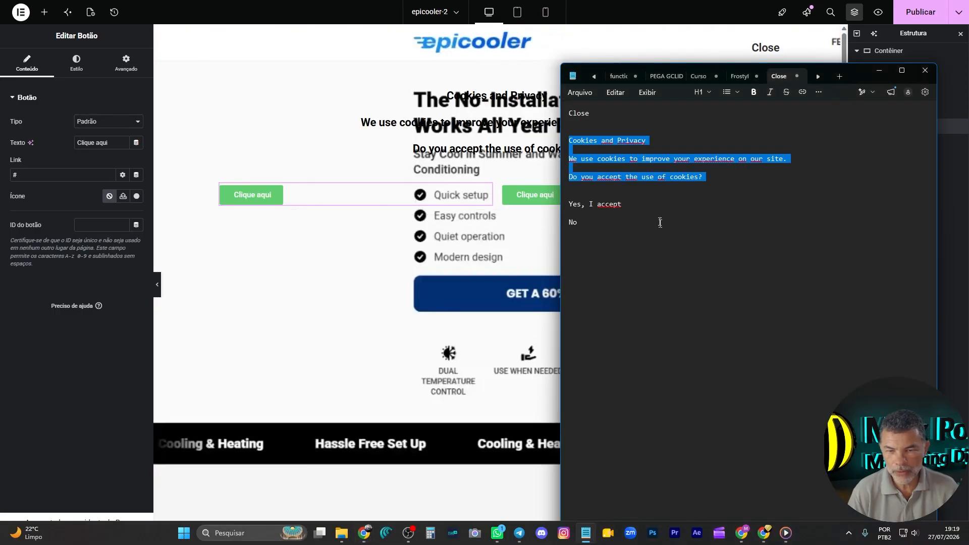
pyautogui.click(632, 202)
pyautogui.moveTo(569, 204); pyautogui.dragTo(624, 203)
pyautogui.hotkey('ctrl', 'c')
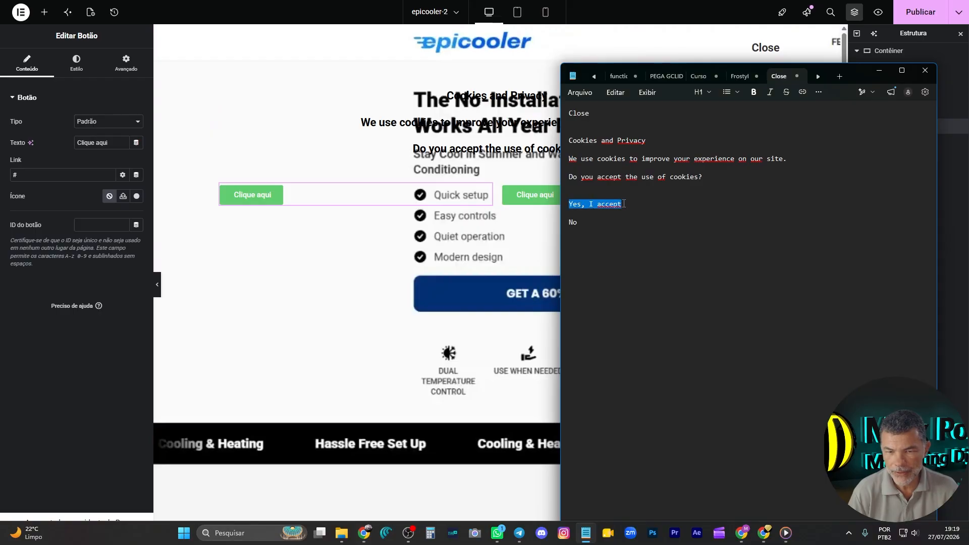
pyautogui.hotkey('alt', 'Tab')
pyautogui.moveTo(108, 142); pyautogui.dragTo(50, 142)
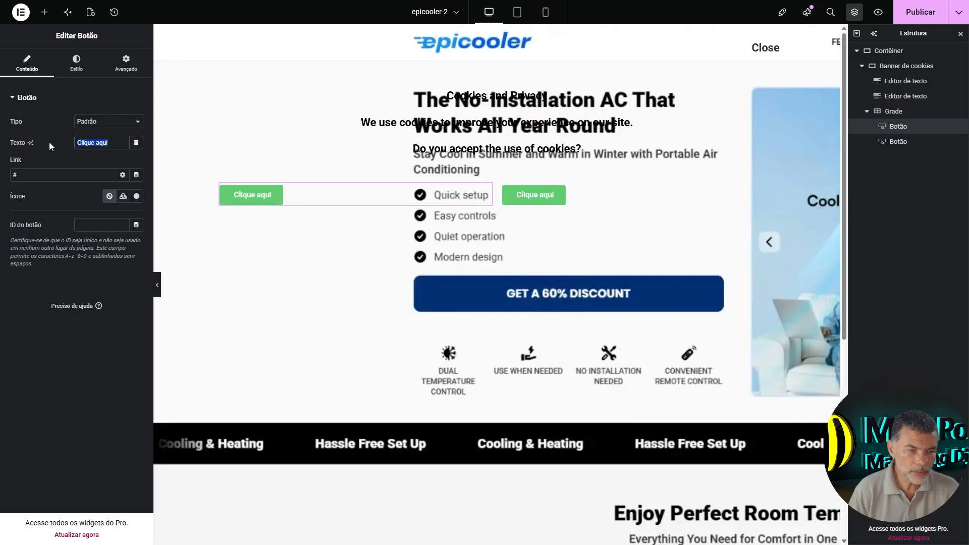
pyautogui.hotkey('ctrl', 'v')
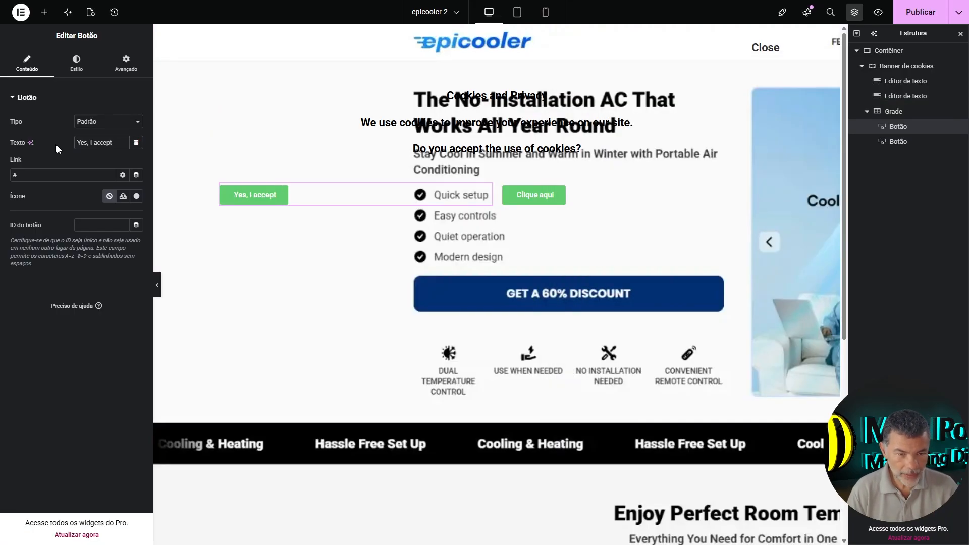
# - Replace the second grid button's text with "No" copied from the Notepad notes
pyautogui.click(561, 196)
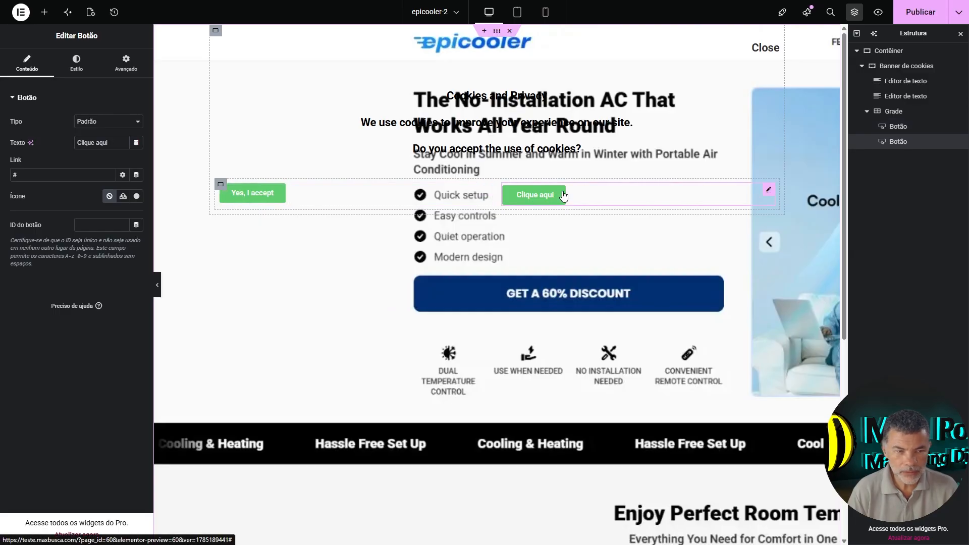
pyautogui.hotkey('alt', 'Tab')
pyautogui.moveTo(569, 223); pyautogui.dragTo(603, 224)
pyautogui.hotkey('ctrl', 'c')
pyautogui.hotkey('alt', 'Tab')
pyautogui.moveTo(114, 142); pyautogui.dragTo(42, 142)
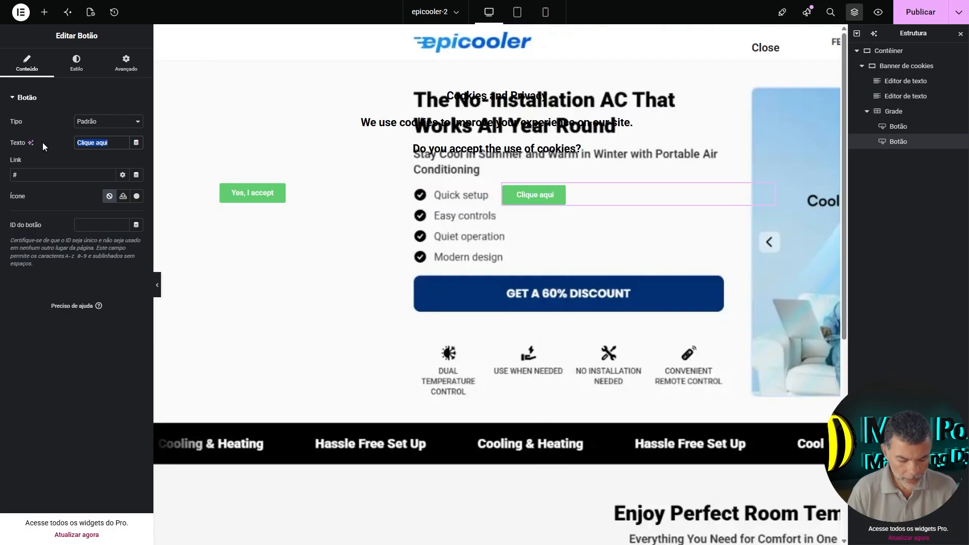
pyautogui.hotkey('ctrl', 'v')
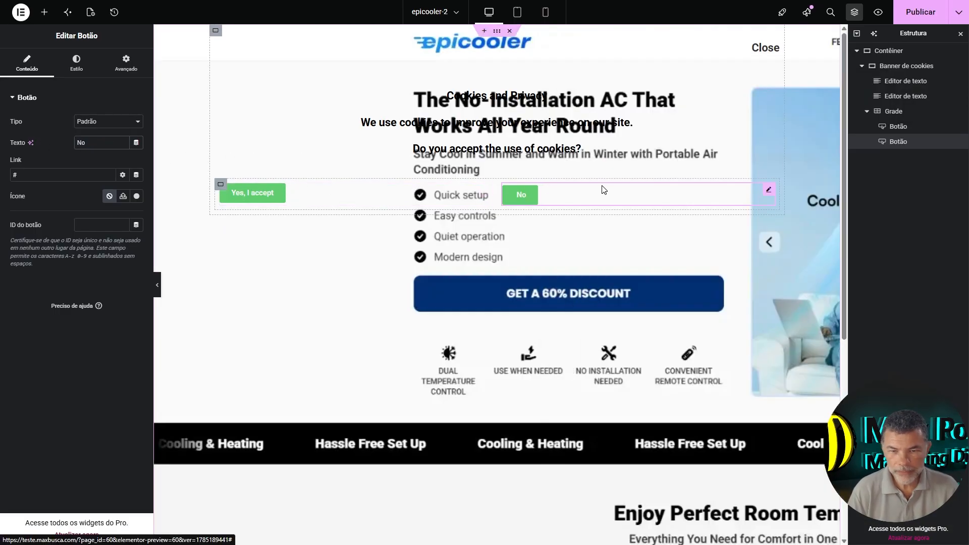
# - Change the background color of the "No" button to red
pyautogui.click(76, 61)
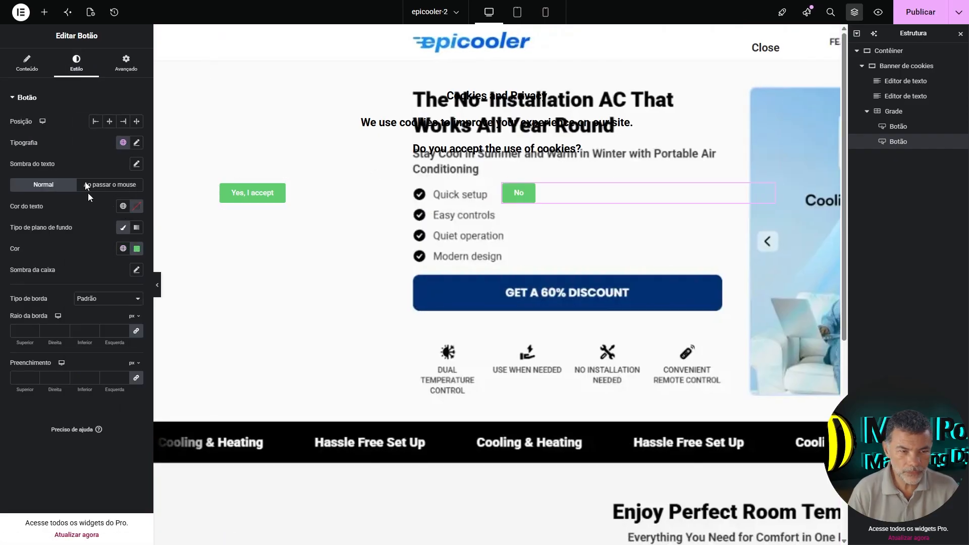
pyautogui.click(136, 248)
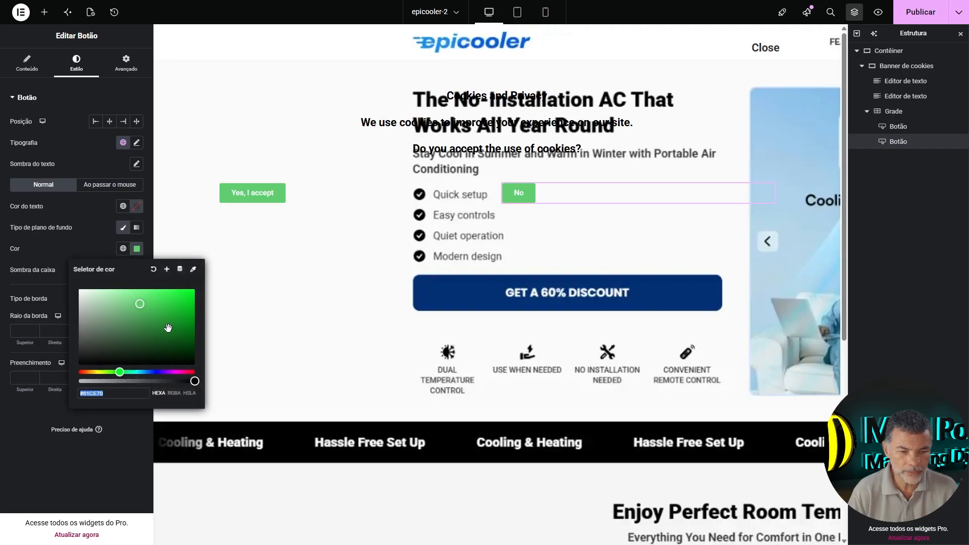
pyautogui.write('#FF0000')
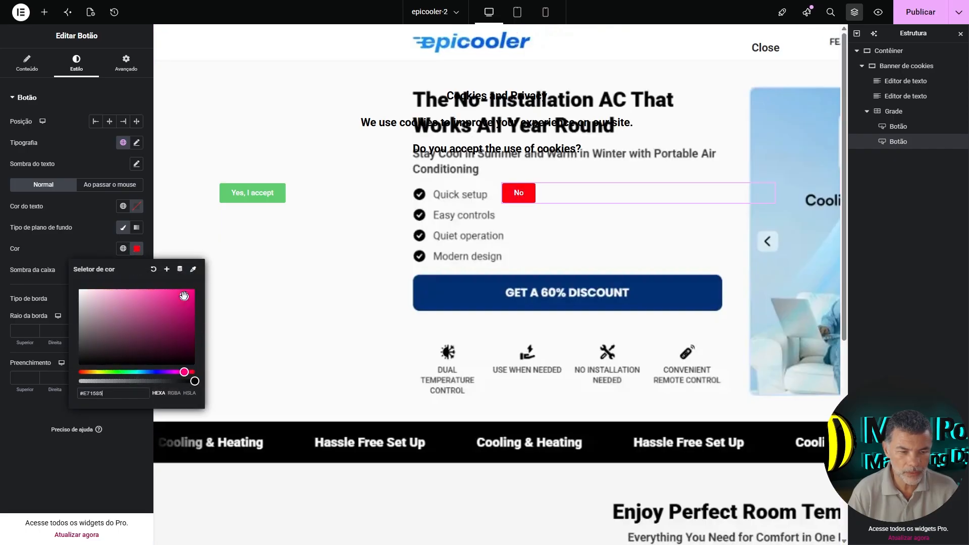
pyautogui.click(281, 273)
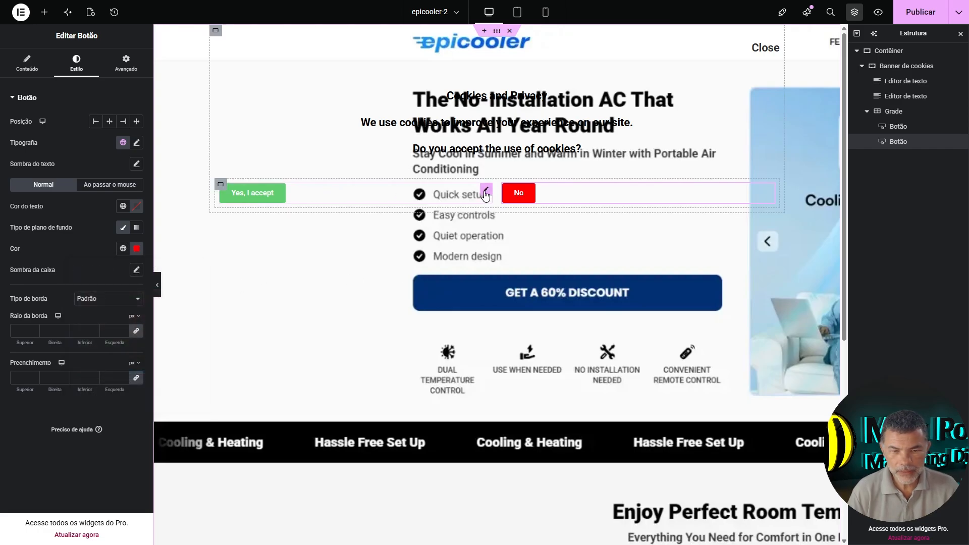
# - Center the "Yes, I accept" and "No" buttons within their grid cells
pyautogui.click(485, 193)
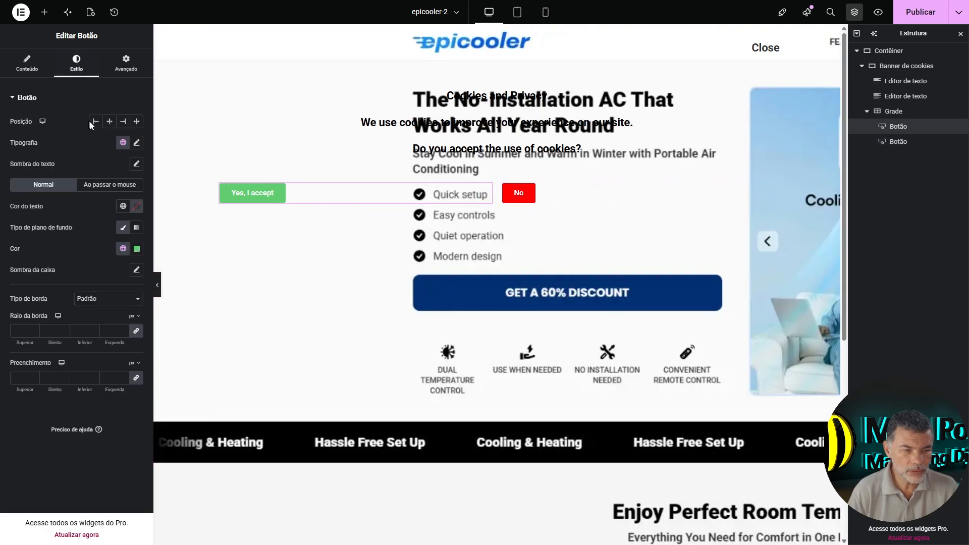
pyautogui.click(109, 121)
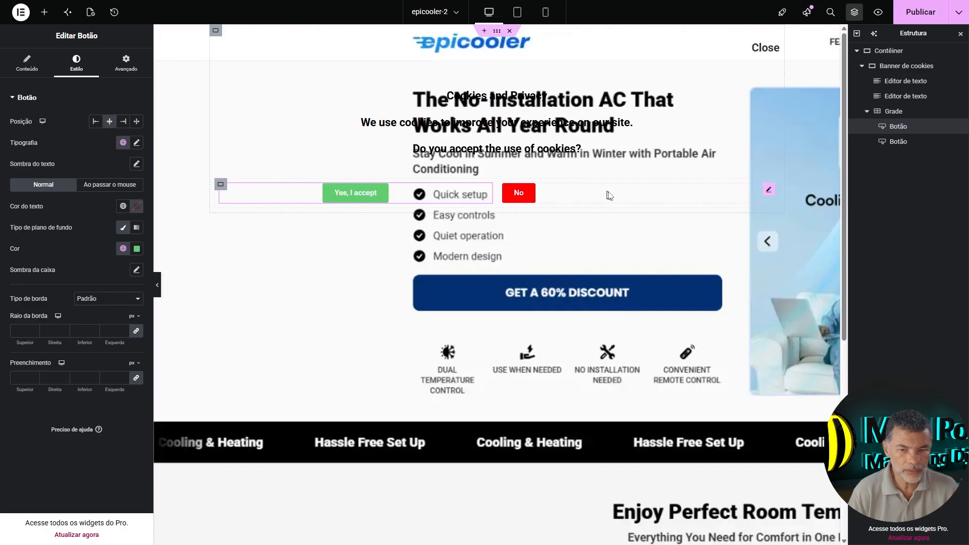
pyautogui.click(769, 192)
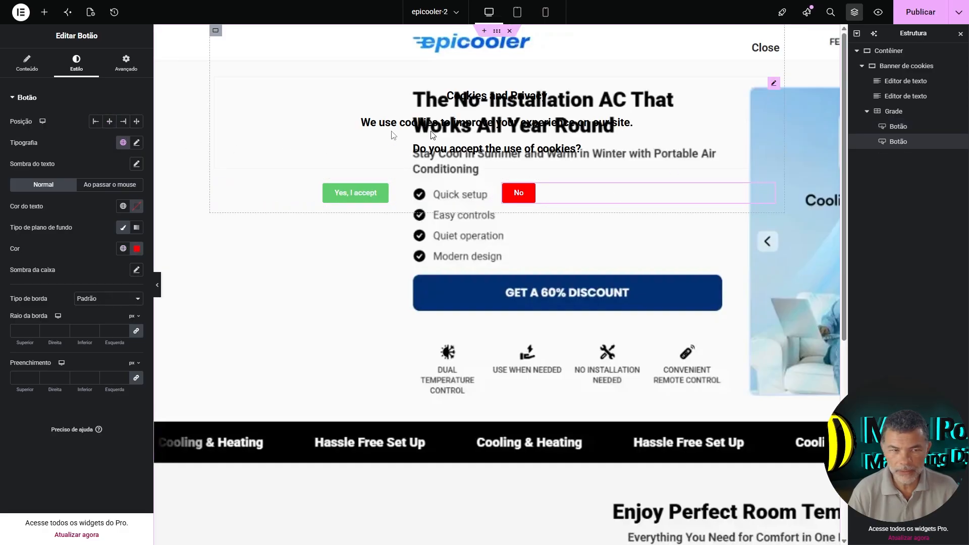
pyautogui.click(109, 122)
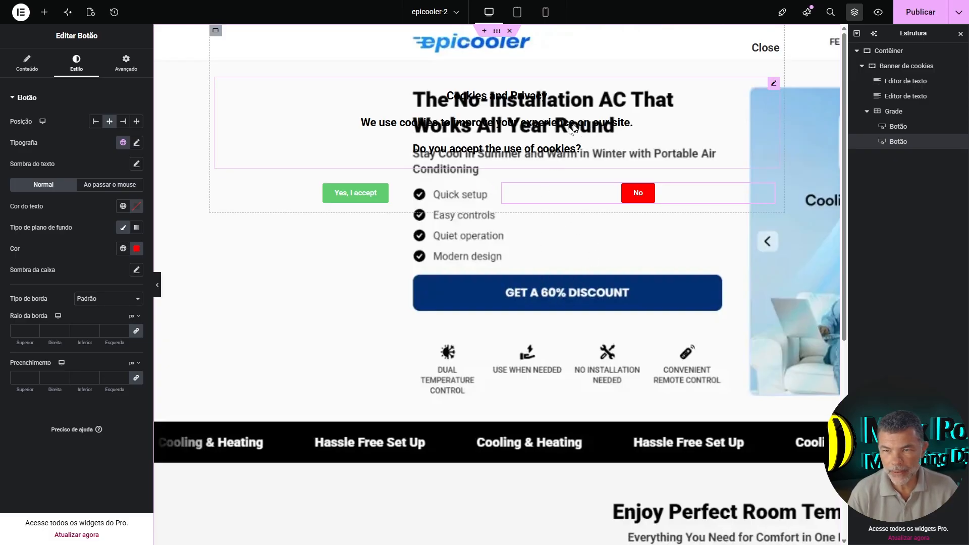
# - Give the Banner de cookies container a classic background in solid white
pyautogui.click(215, 32)
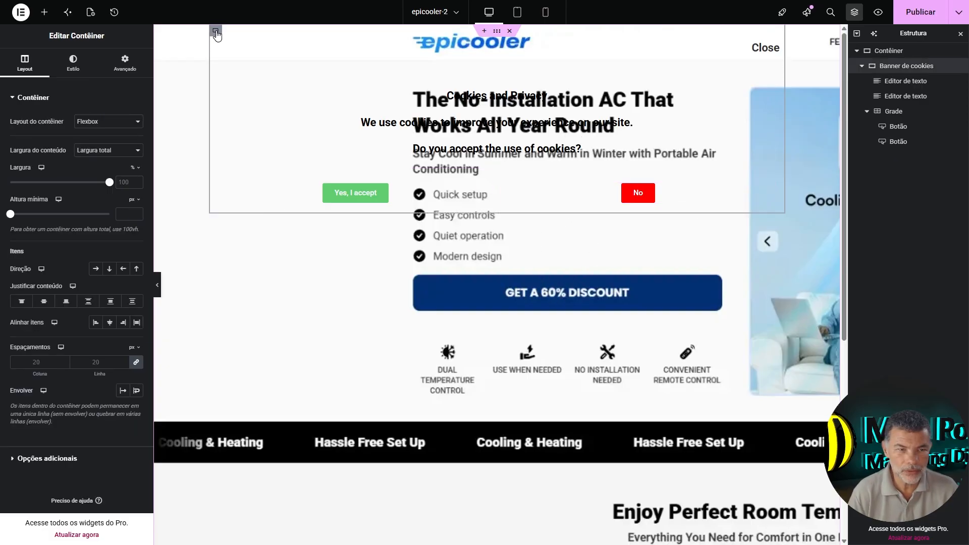
pyautogui.click(72, 66)
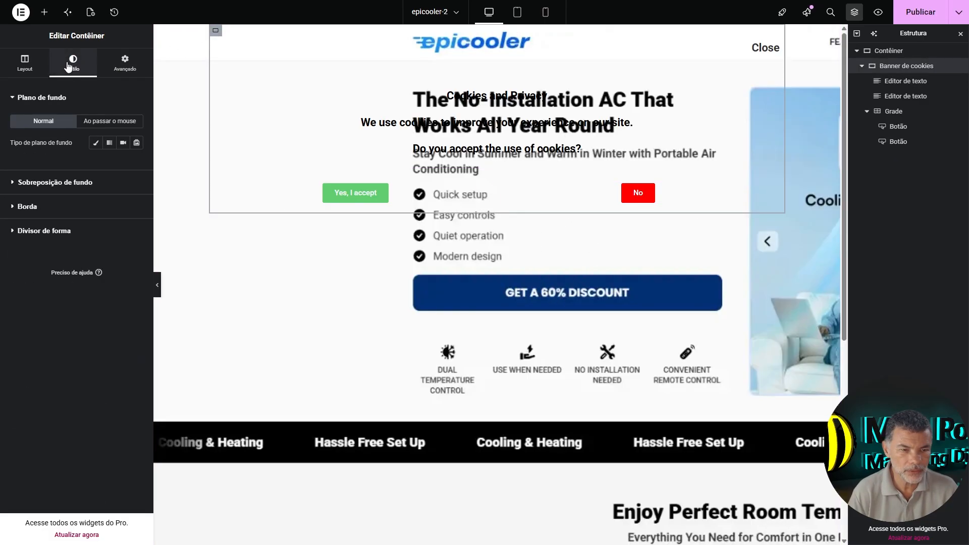
pyautogui.click(97, 144)
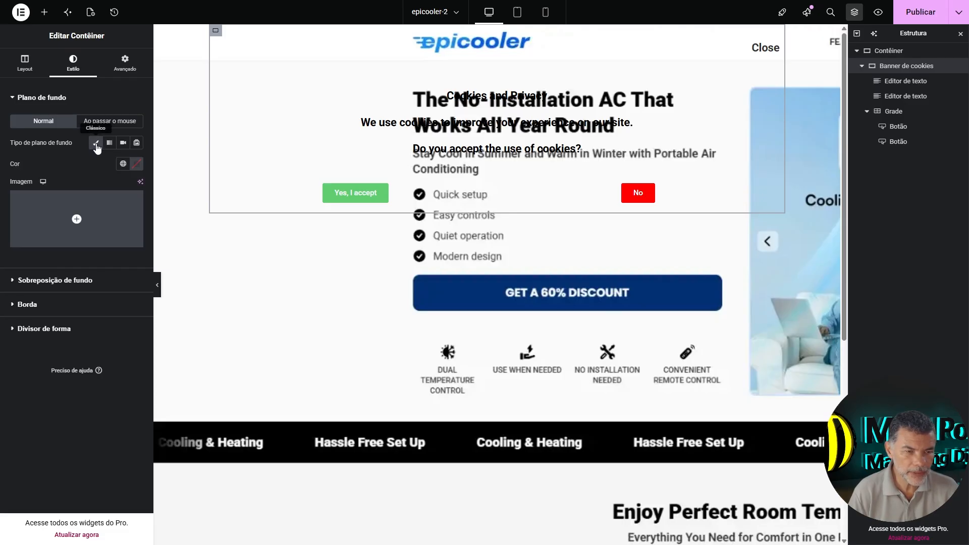
pyautogui.click(138, 164)
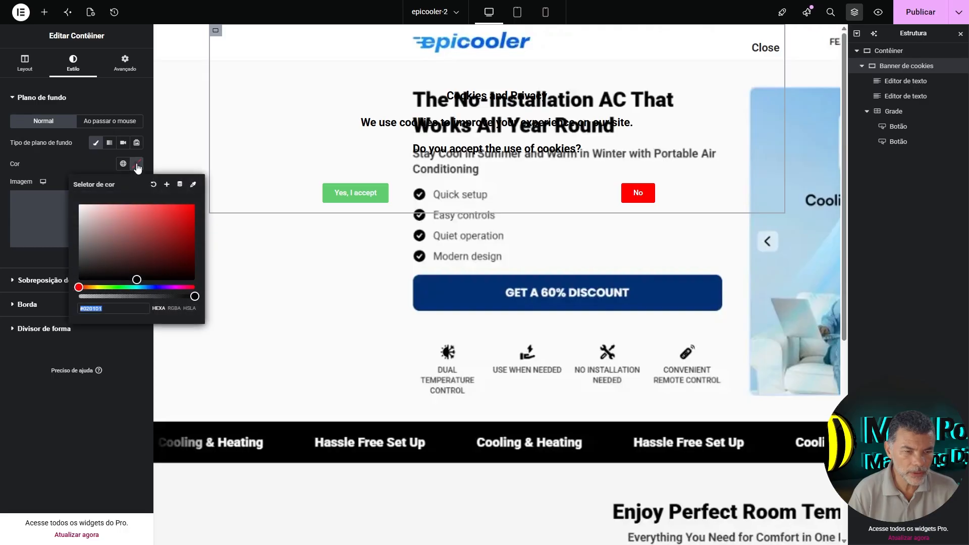
pyautogui.click(76, 202)
pyautogui.click(59, 165)
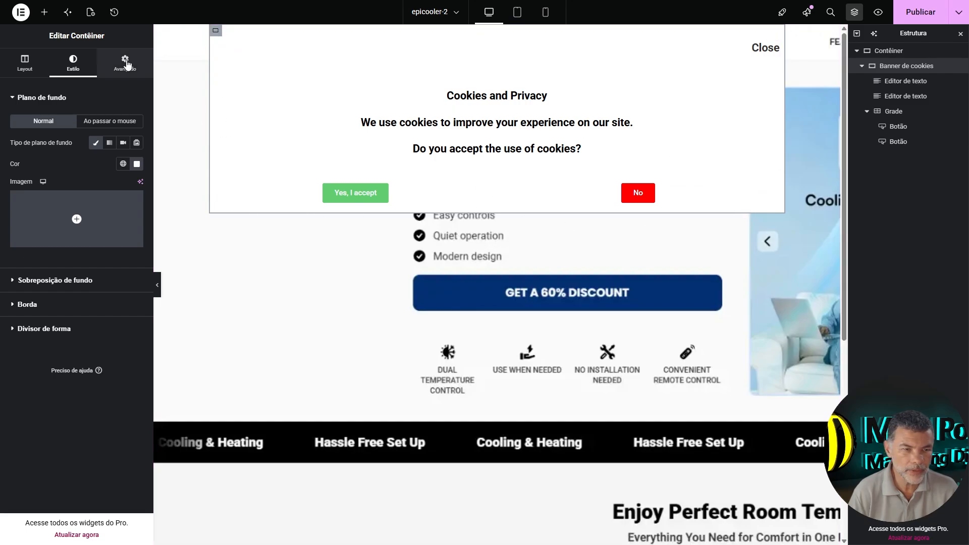
# - Set the Banner de cookies container's padding to 0 on all sides and its top margin to 190 px
pyautogui.click(126, 65)
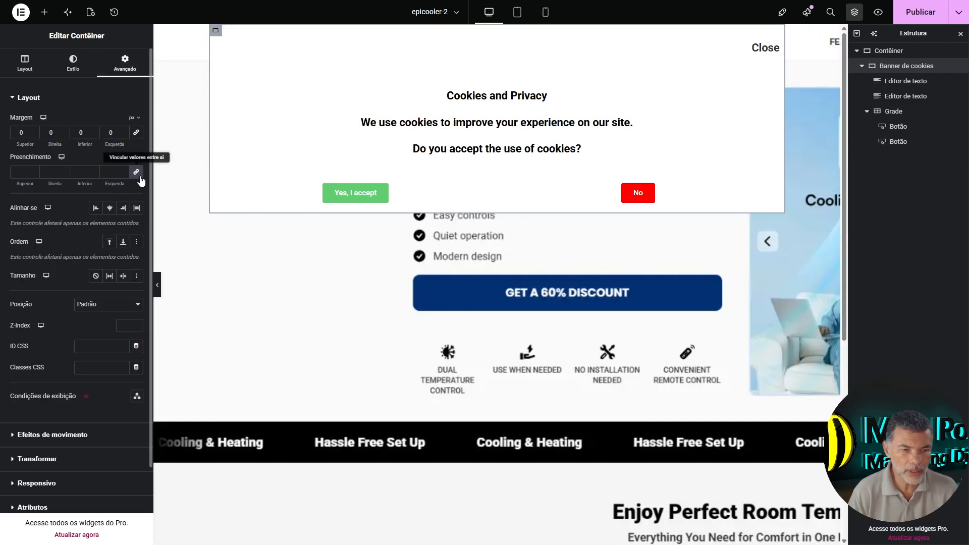
pyautogui.click(138, 175)
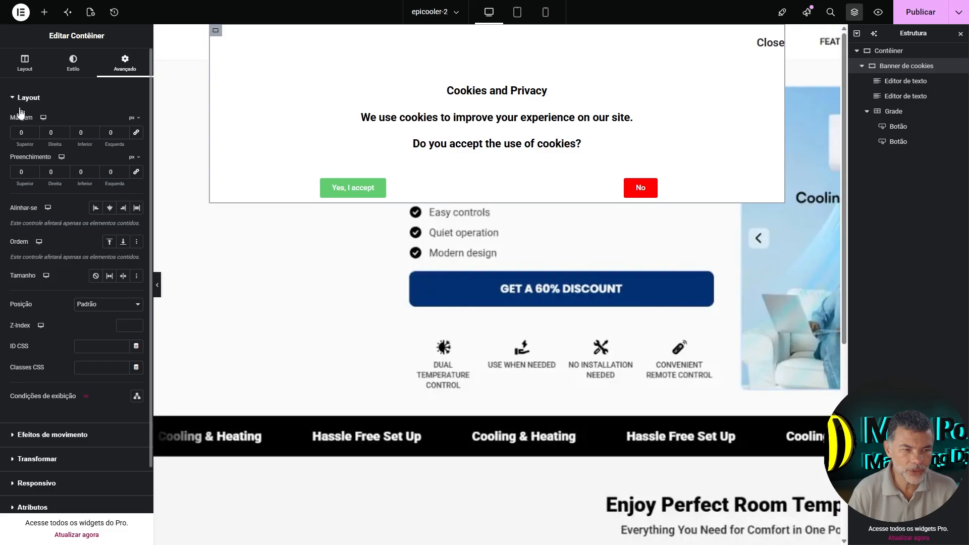
pyautogui.moveTo(23, 145); pyautogui.dragTo(107, 150)
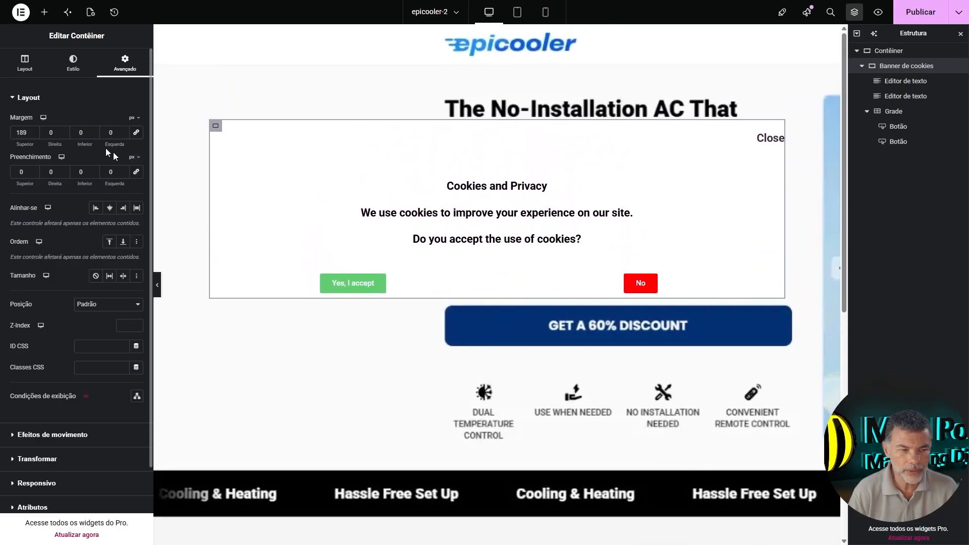
pyautogui.click(35, 131)
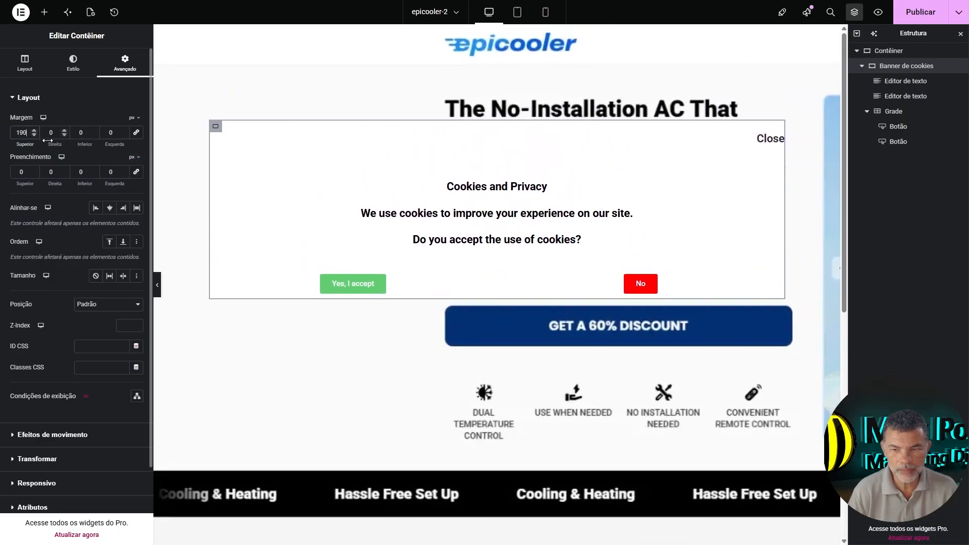
# - Set the Banner de cookies container's width to 700 px
pyautogui.click(25, 63)
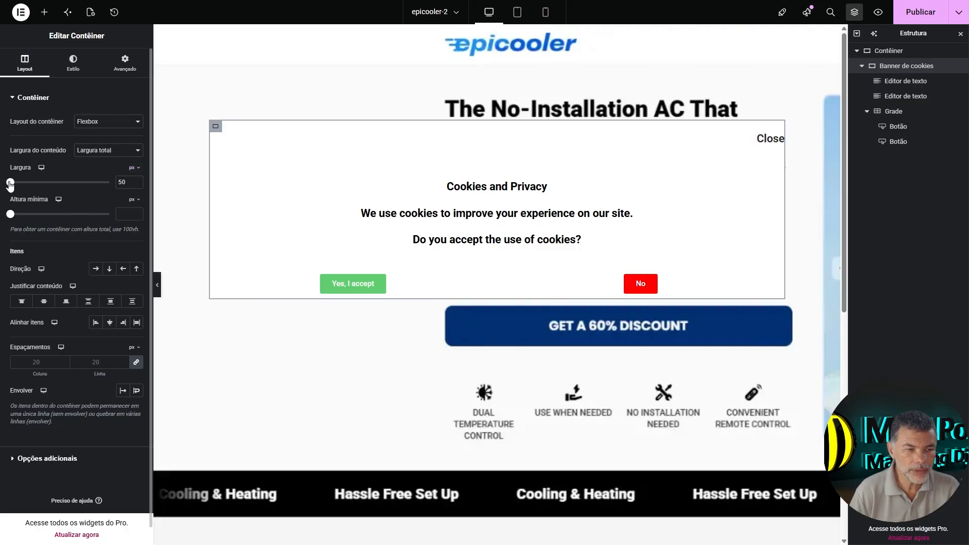
pyautogui.moveTo(10, 182); pyautogui.dragTo(29, 184)
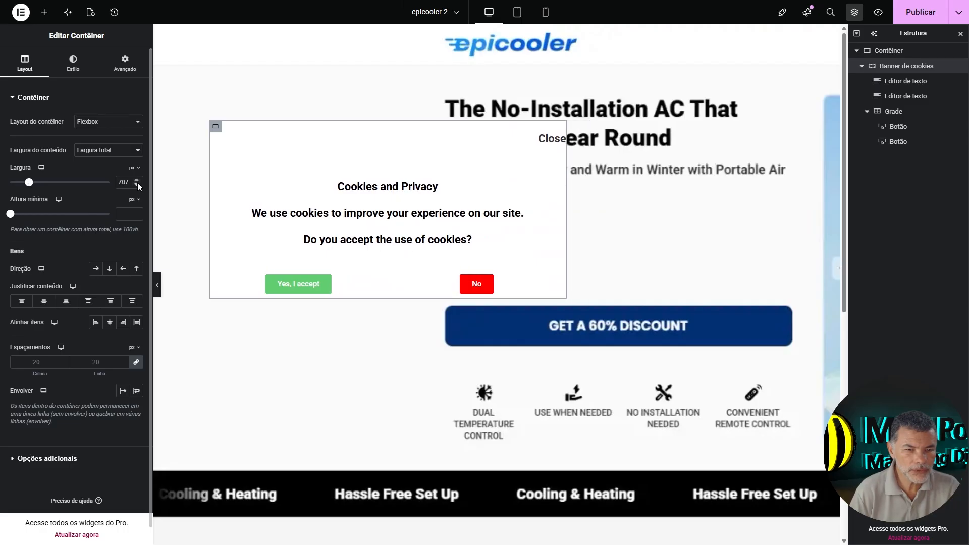
pyautogui.moveTo(137, 184); pyautogui.dragTo(138, 184)
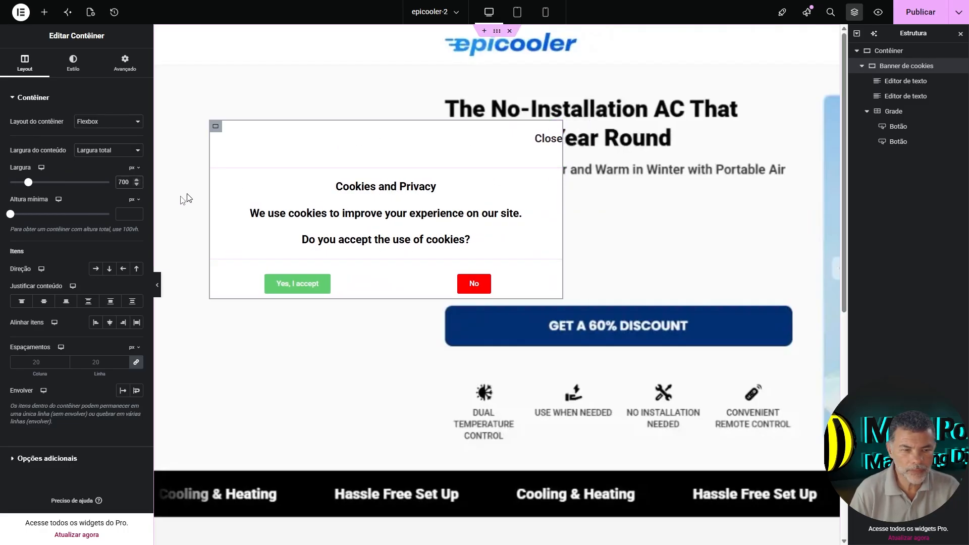
# - Set the Banner de cookies container's left margin to 200 px and check the banner's position with the editing panel hidden
pyautogui.click(158, 276)
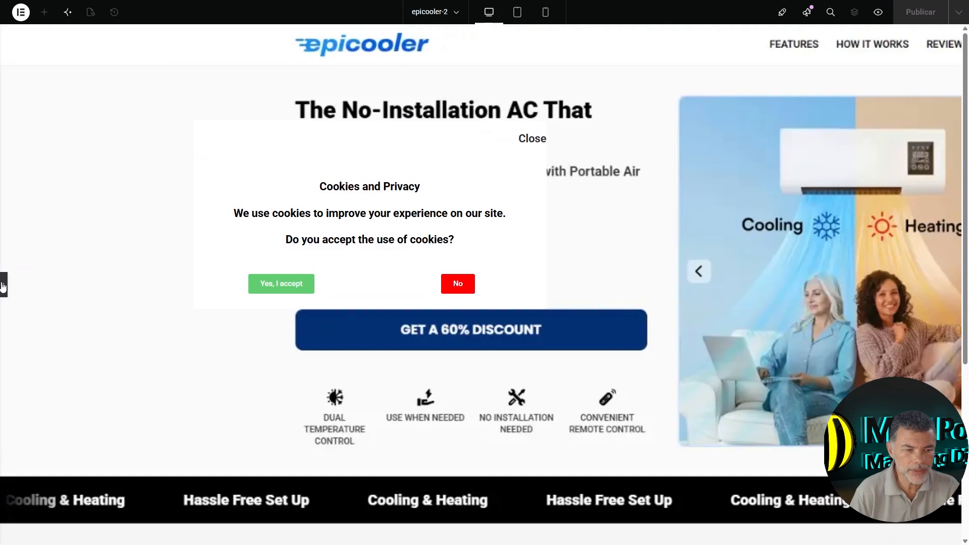
pyautogui.click(4, 285)
pyautogui.moveTo(111, 144); pyautogui.dragTo(199, 147)
pyautogui.click(157, 281)
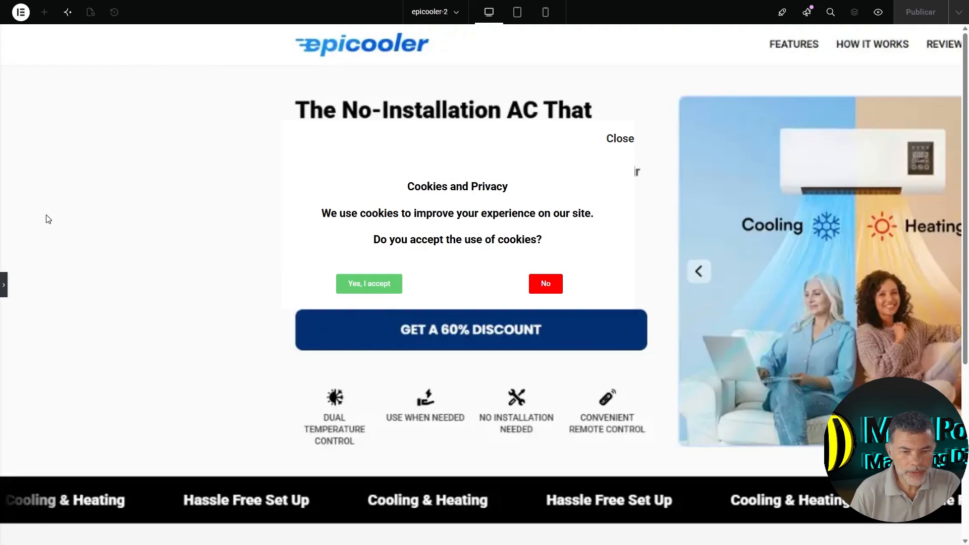
pyautogui.click(4, 283)
pyautogui.doubleClick(102, 132)
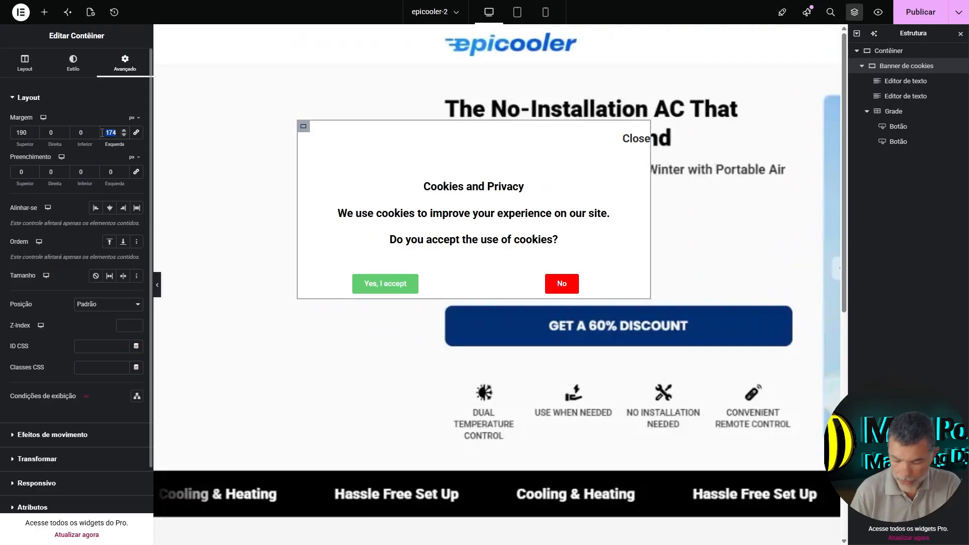
pyautogui.click(157, 285)
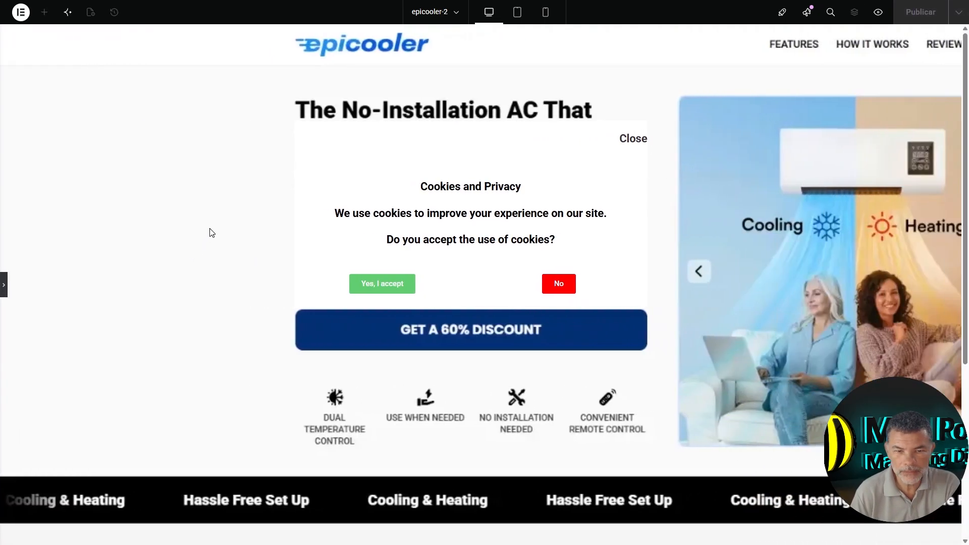
pyautogui.click(4, 285)
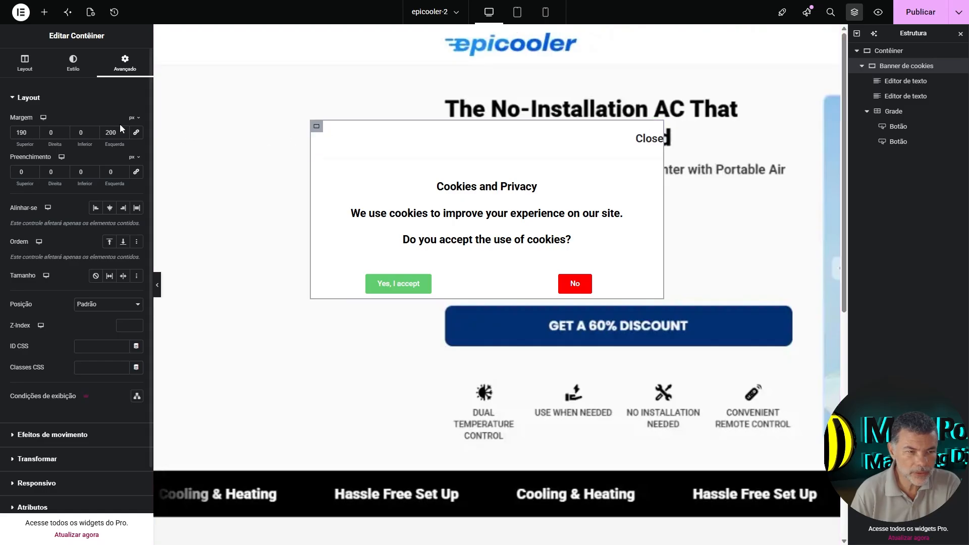
# - Give the Banner de cookies container a solid border with a width of 2 px on all sides
pyautogui.scroll(-2, 93, 228)
pyautogui.scroll(2, 93, 228)
pyautogui.click(73, 63)
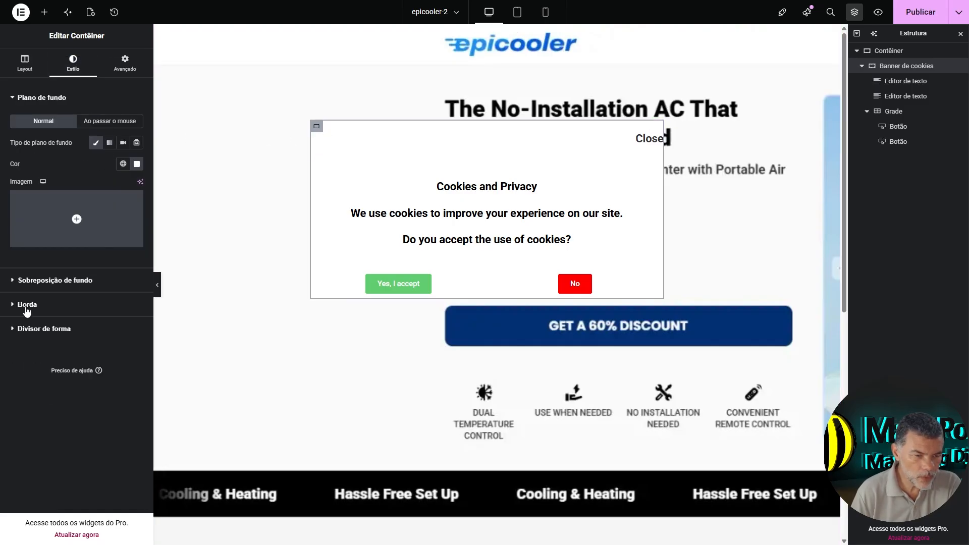
pyautogui.click(26, 307)
pyautogui.click(103, 191)
pyautogui.click(99, 228)
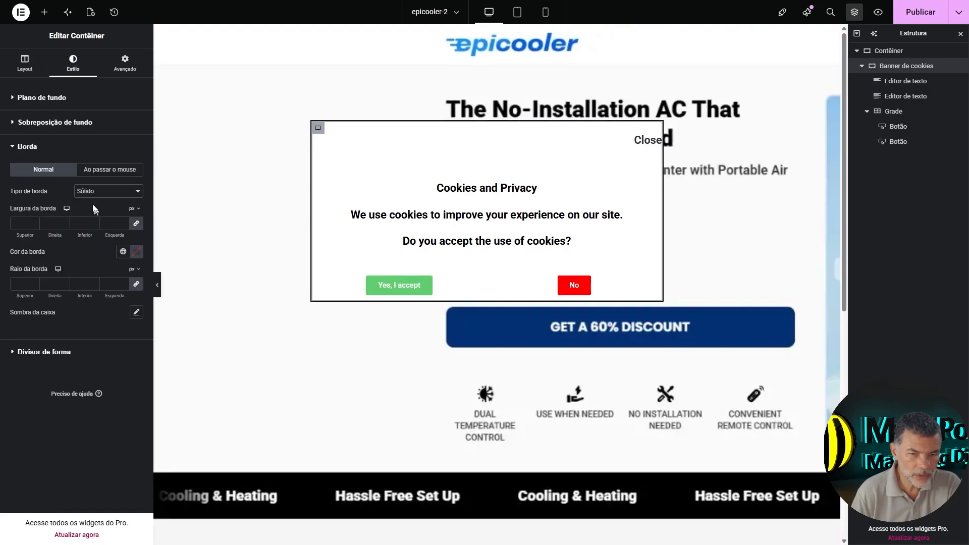
pyautogui.click(34, 221)
pyautogui.click(33, 220)
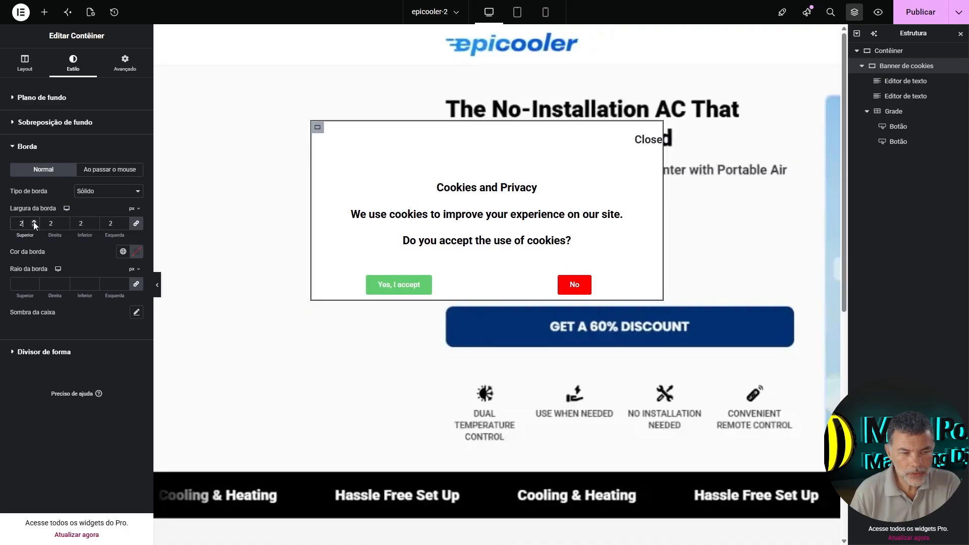
pyautogui.click(159, 286)
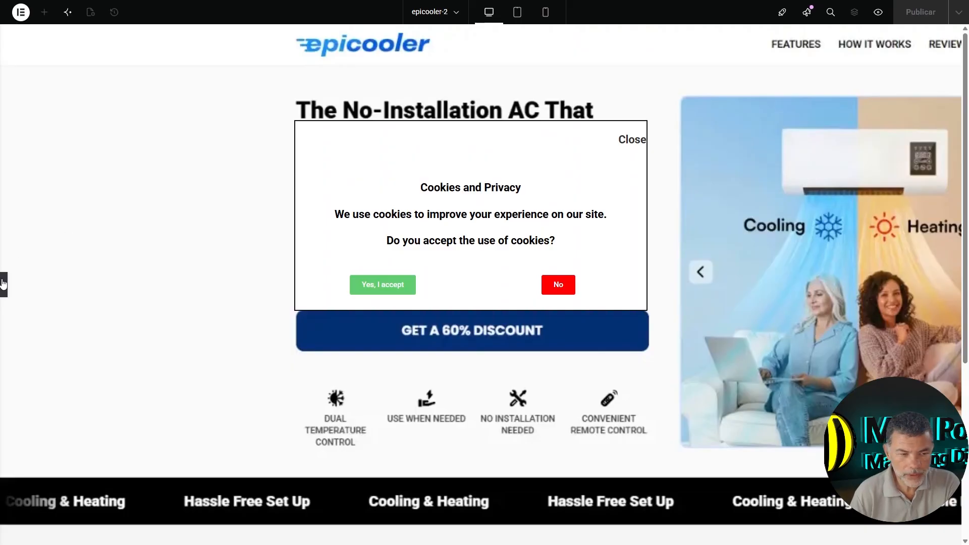
pyautogui.click(3, 284)
# - Try the Conter display size for the outer container's background image, and undo it
pyautogui.click(497, 34)
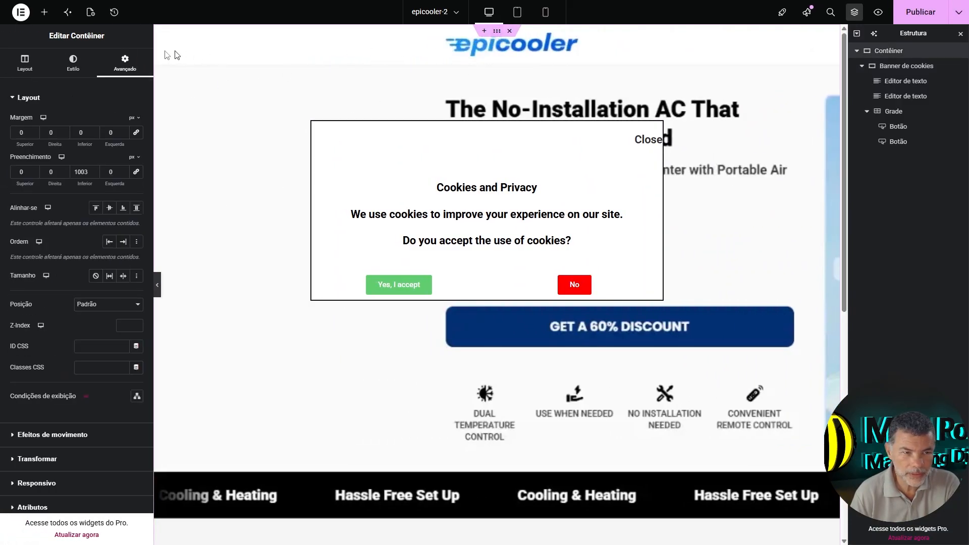
pyautogui.click(73, 63)
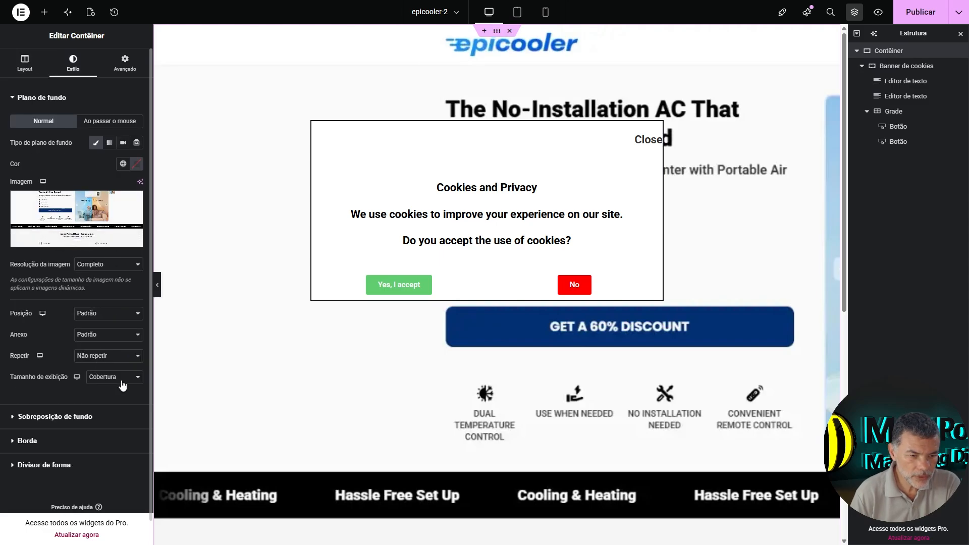
pyautogui.click(119, 378)
pyautogui.click(123, 428)
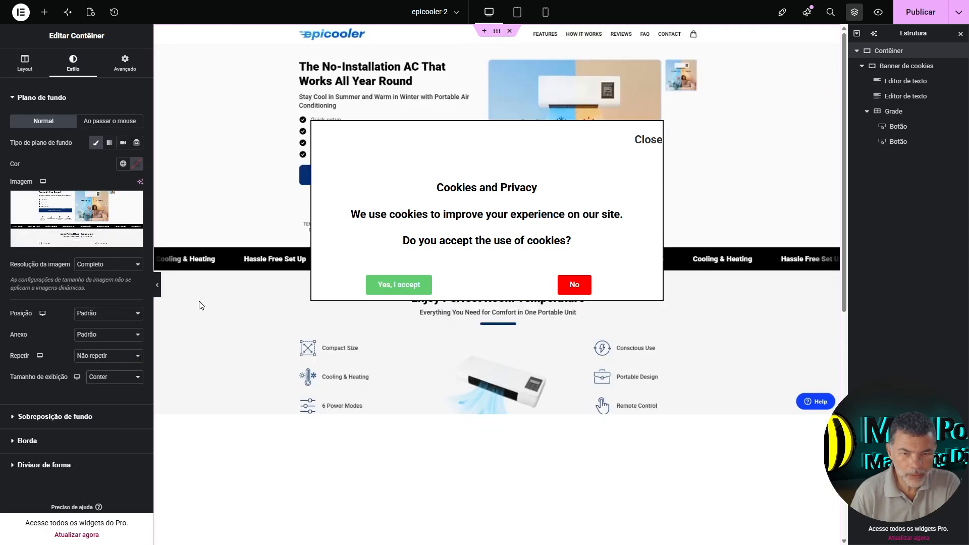
pyautogui.hotkey('ctrl', 'z')
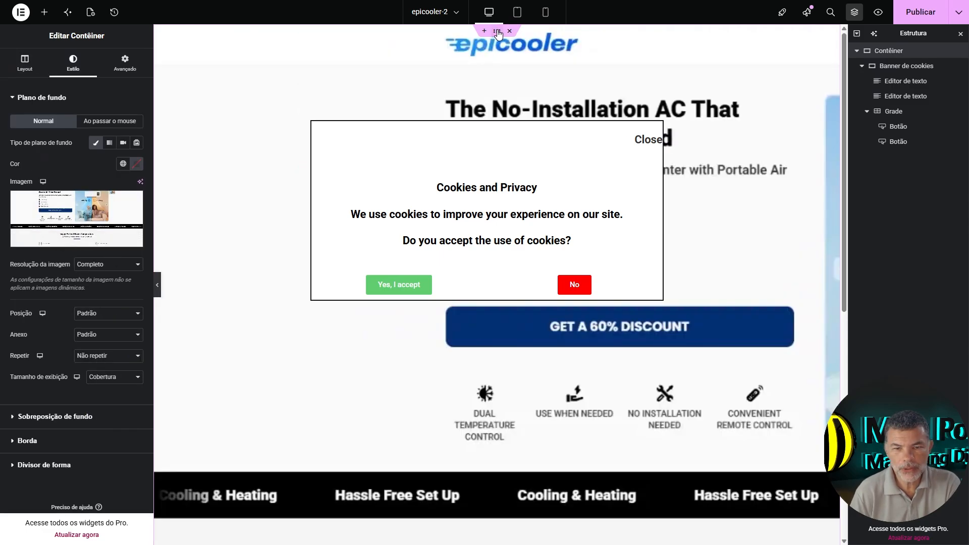
# - Set the outer container's bottom padding to 418 px and check the full-width desktop layout
pyautogui.click(124, 63)
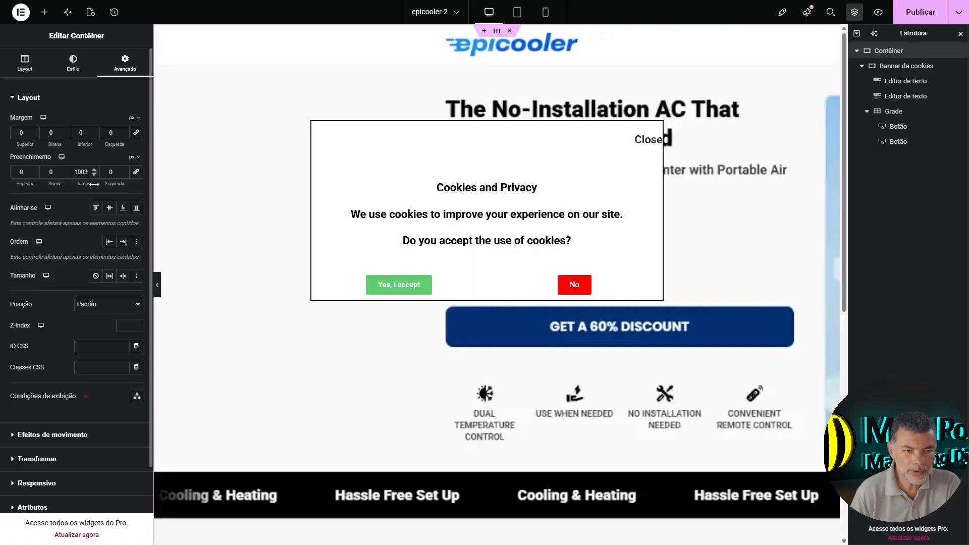
pyautogui.moveTo(90, 185); pyautogui.dragTo(4, 176)
pyautogui.moveTo(88, 183); pyautogui.dragTo(29, 180)
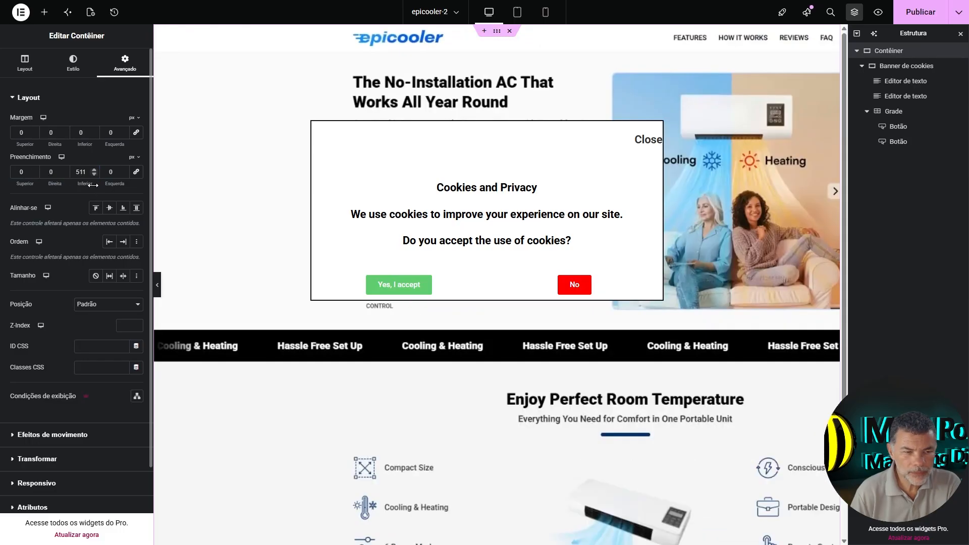
pyautogui.moveTo(92, 184); pyautogui.dragTo(44, 180)
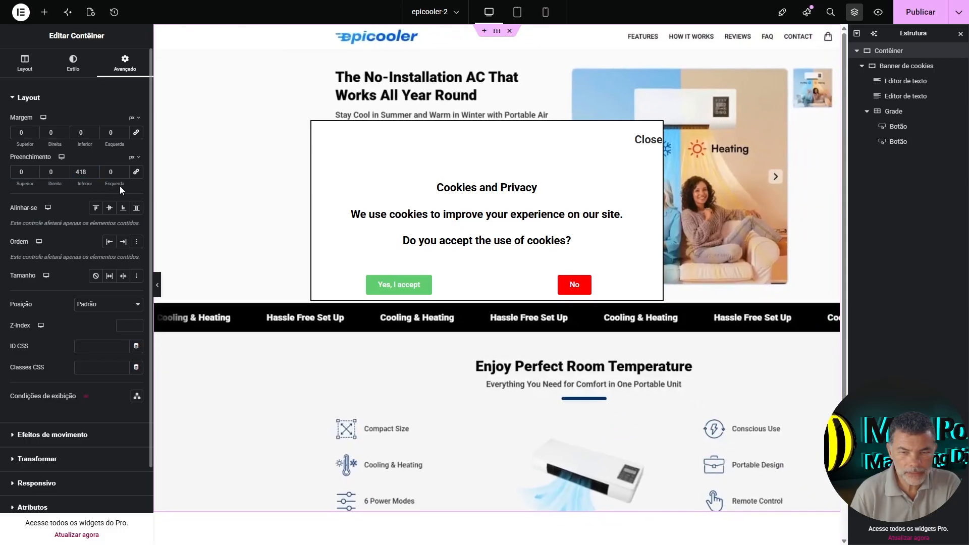
pyautogui.click(156, 284)
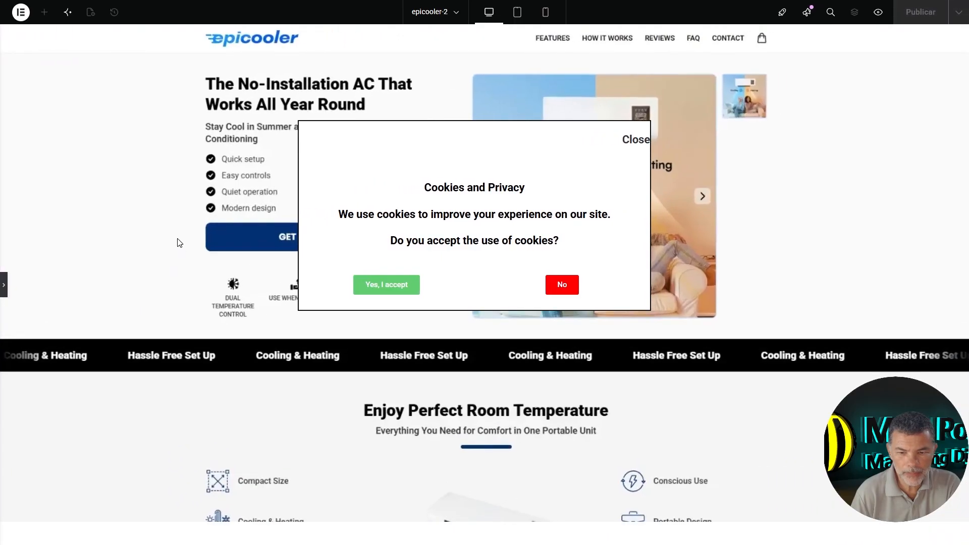
pyautogui.click(4, 286)
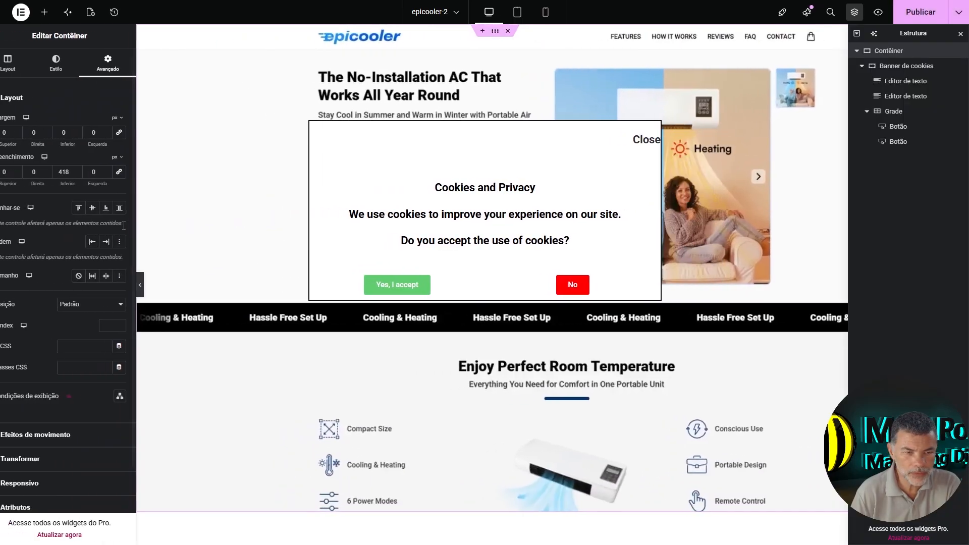
# - Set the Banner de cookies margins to 150 px top and 25 px left for tablet, and to 151 px top and 0 elsewhere for mobile
pyautogui.click(157, 284)
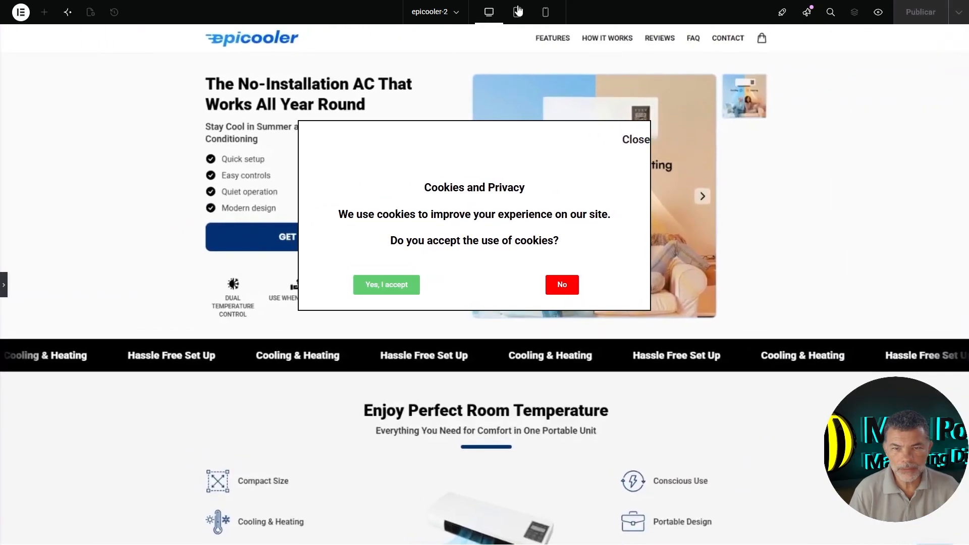
pyautogui.click(517, 11)
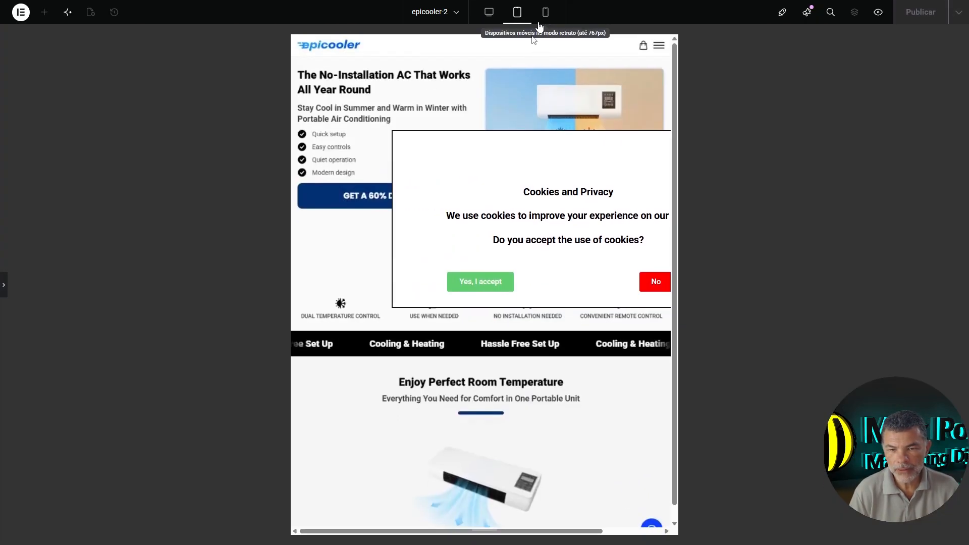
pyautogui.click(4, 288)
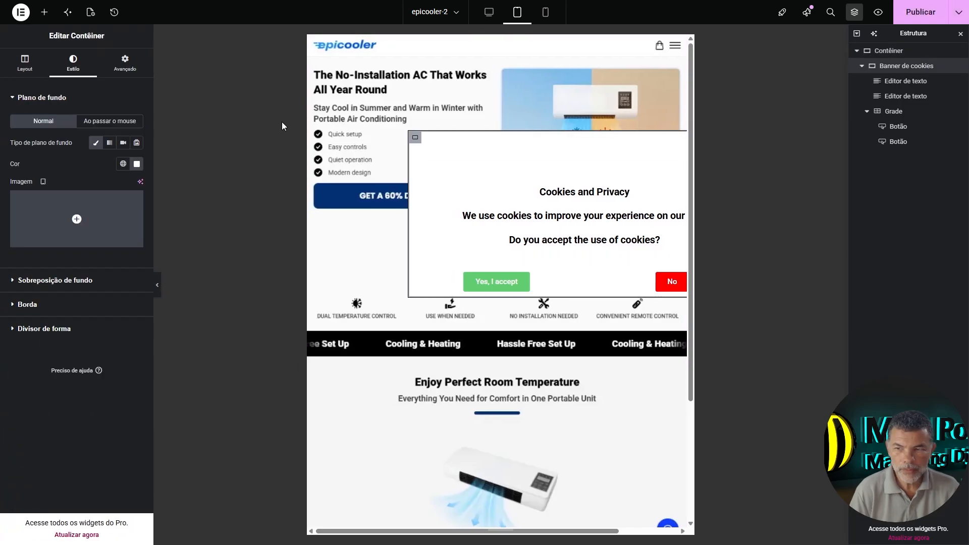
pyautogui.click(125, 64)
pyautogui.click(136, 132)
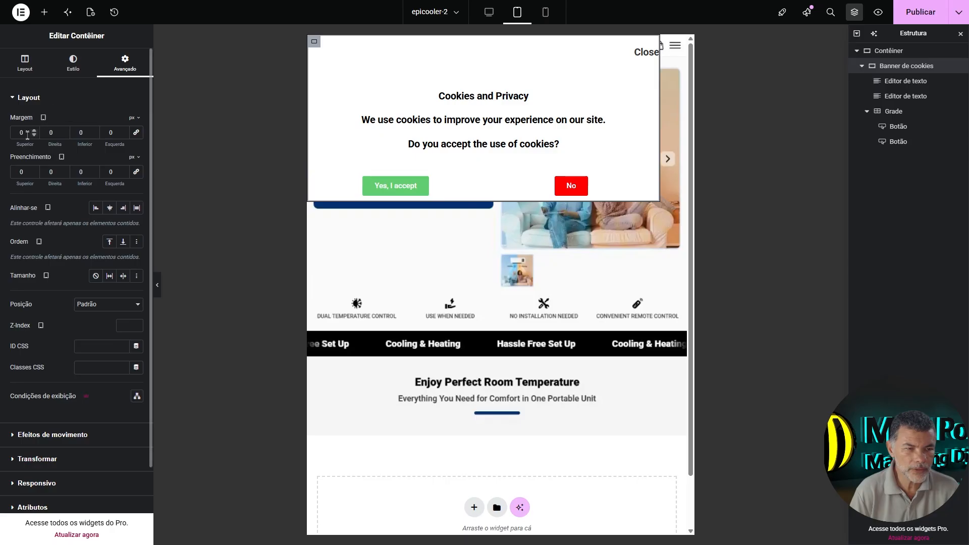
pyautogui.moveTo(24, 145); pyautogui.dragTo(128, 145)
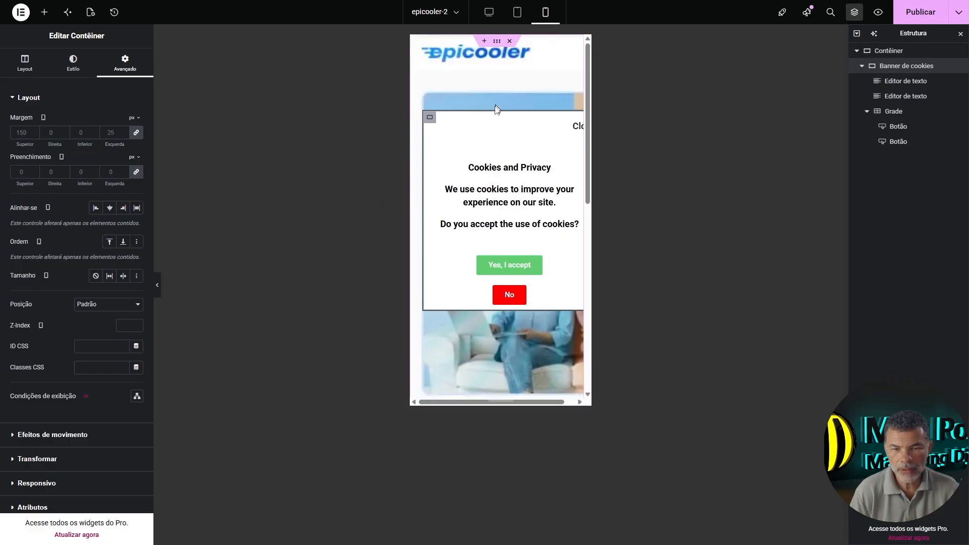
pyautogui.click(136, 132)
pyautogui.moveTo(27, 144); pyautogui.dragTo(101, 158)
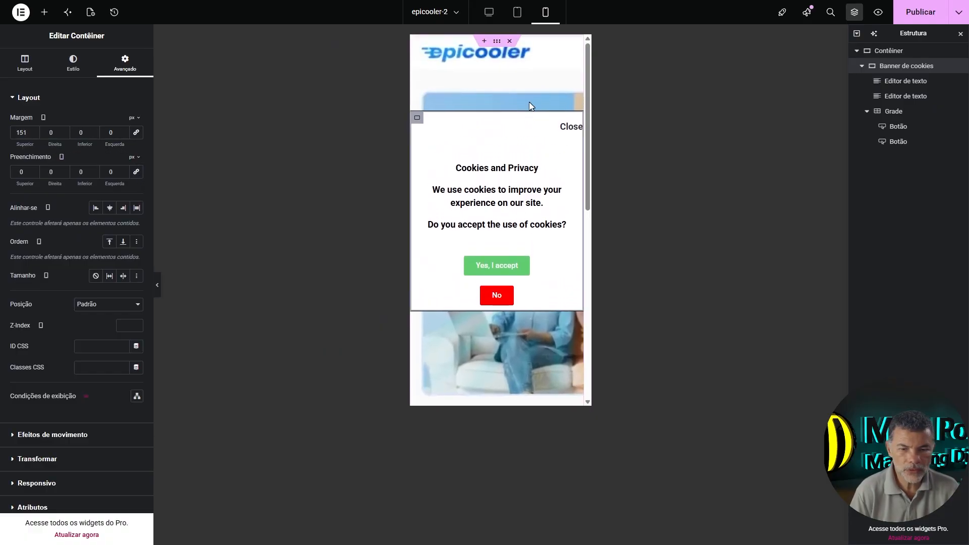
# - Reduce the outer container's bottom padding for mobile until the background screenshot fits the screen width
pyautogui.click(531, 69)
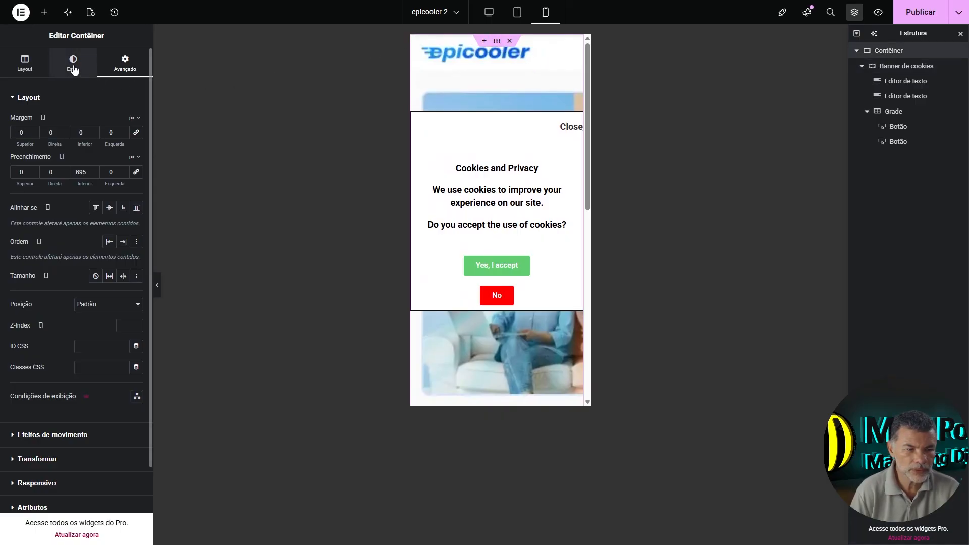
pyautogui.moveTo(80, 172); pyautogui.dragTo(1, 162)
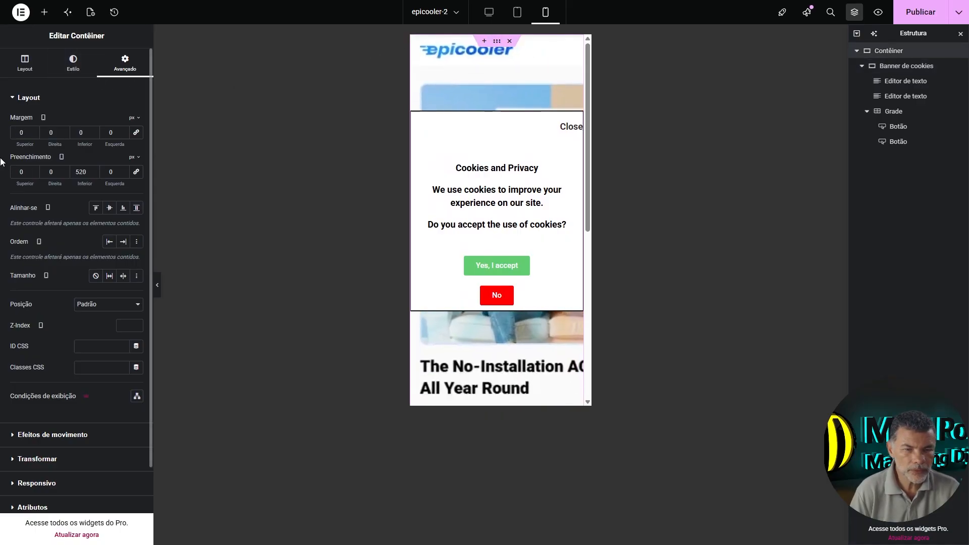
pyautogui.click(158, 284)
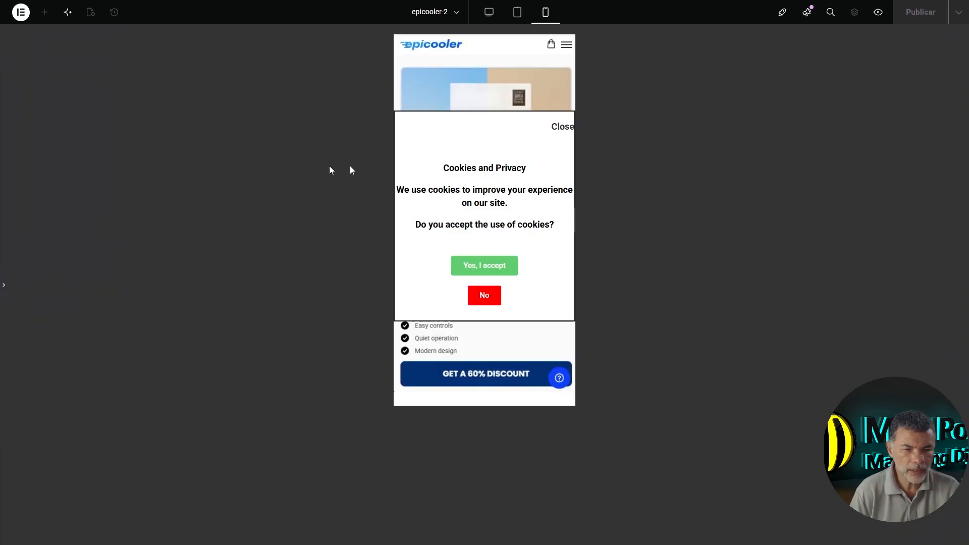
# - Set the Banner de cookies container's mobile top margin to 150 px and its mobile width to about 80 vw
pyautogui.click(5, 288)
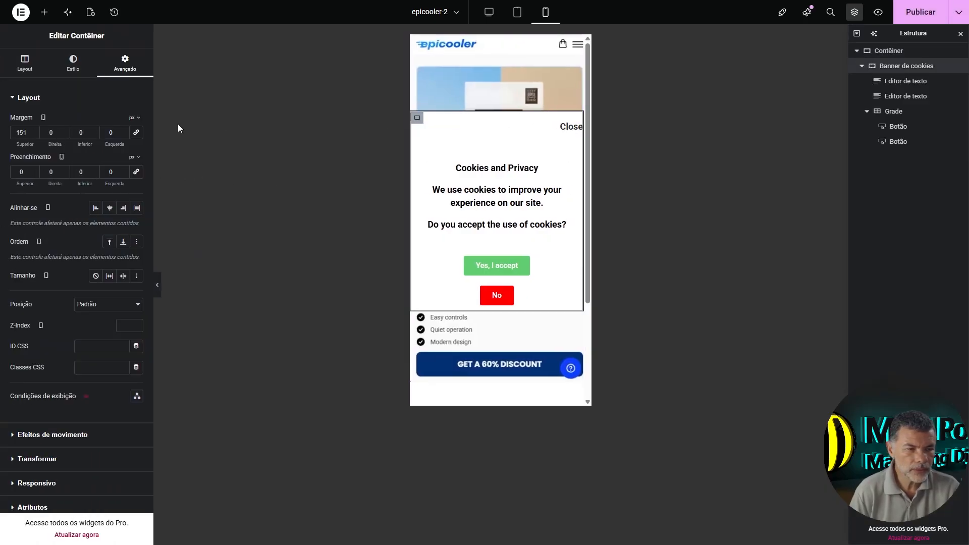
pyautogui.click(25, 63)
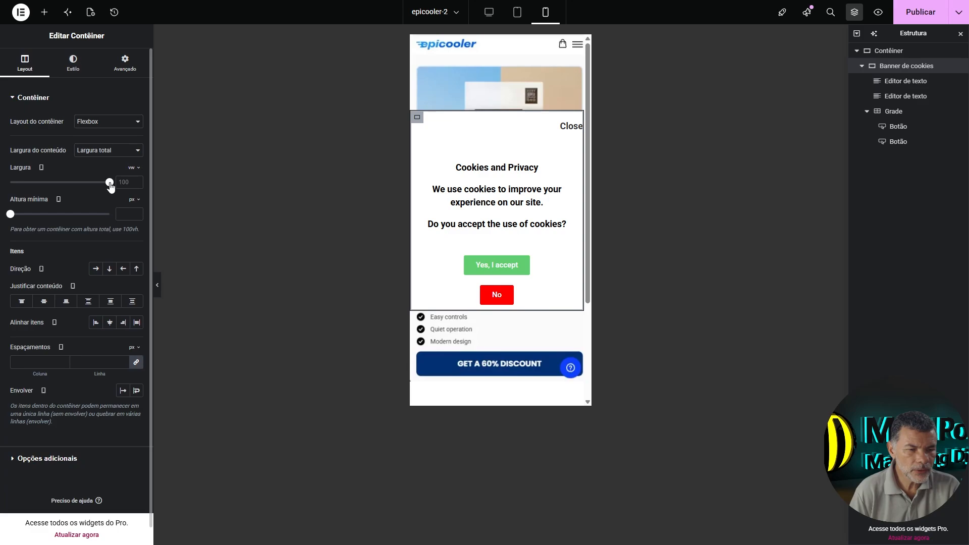
pyautogui.moveTo(111, 187); pyautogui.dragTo(90, 185)
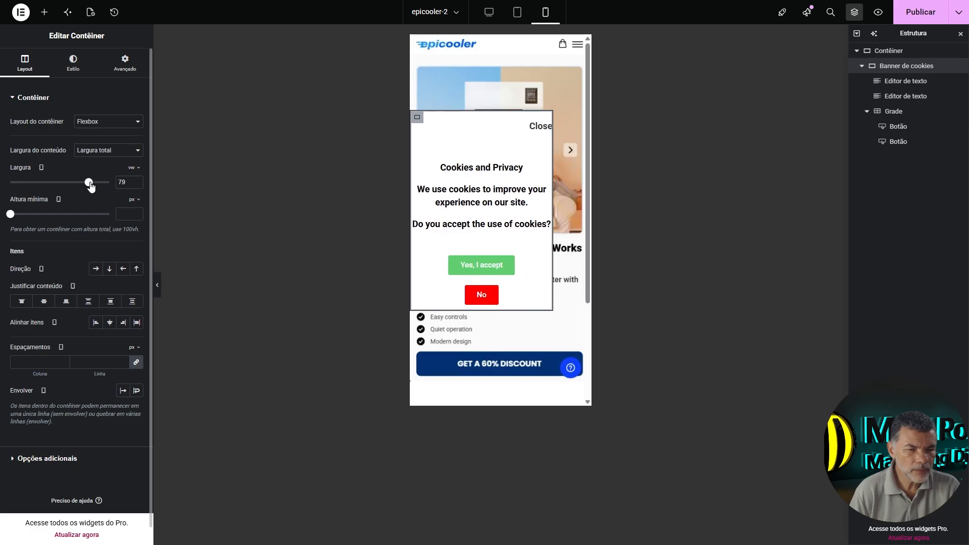
pyautogui.click(135, 168)
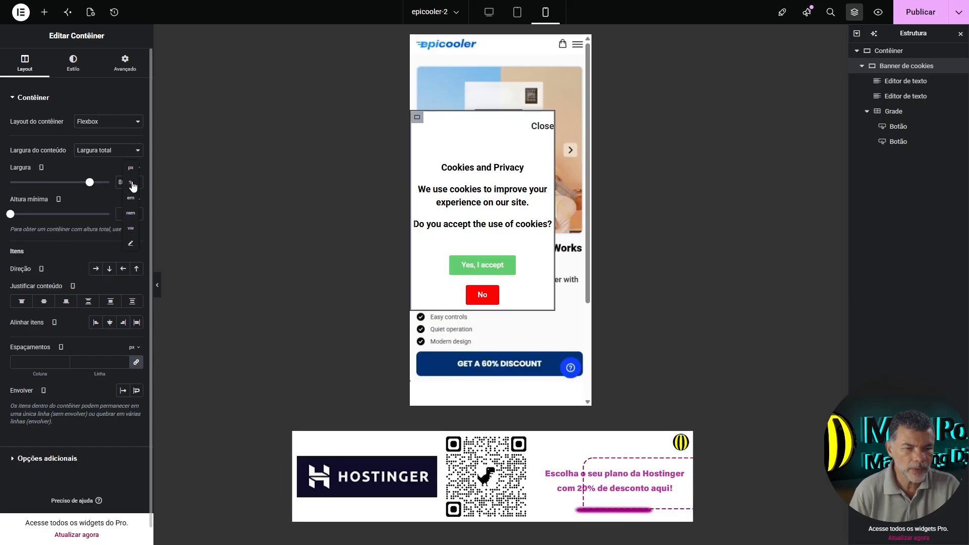
pyautogui.click(131, 228)
pyautogui.click(125, 63)
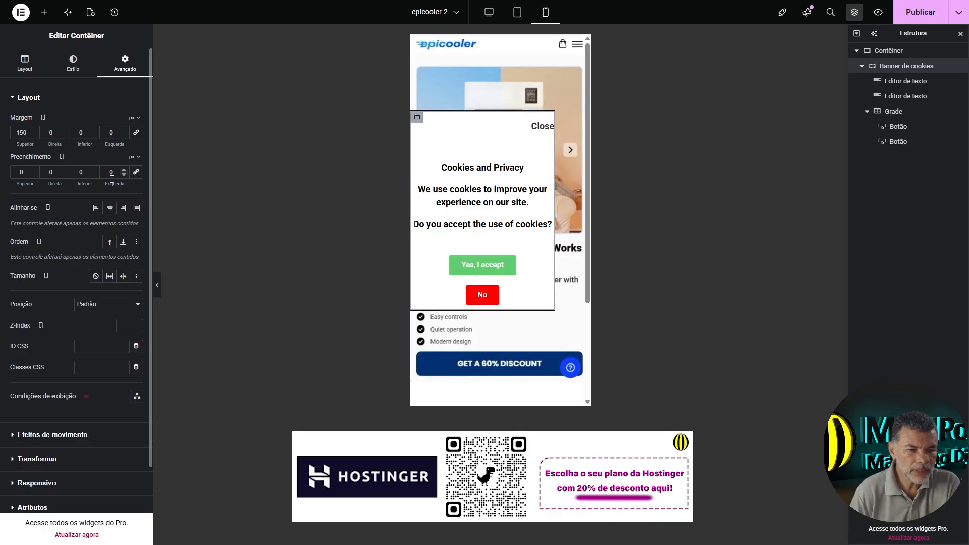
# - Increase the Banner de cookies container's mobile left margin and widen it beyond 80 vw until it sits centred with narrow side gaps
pyautogui.moveTo(120, 150); pyautogui.dragTo(124, 139)
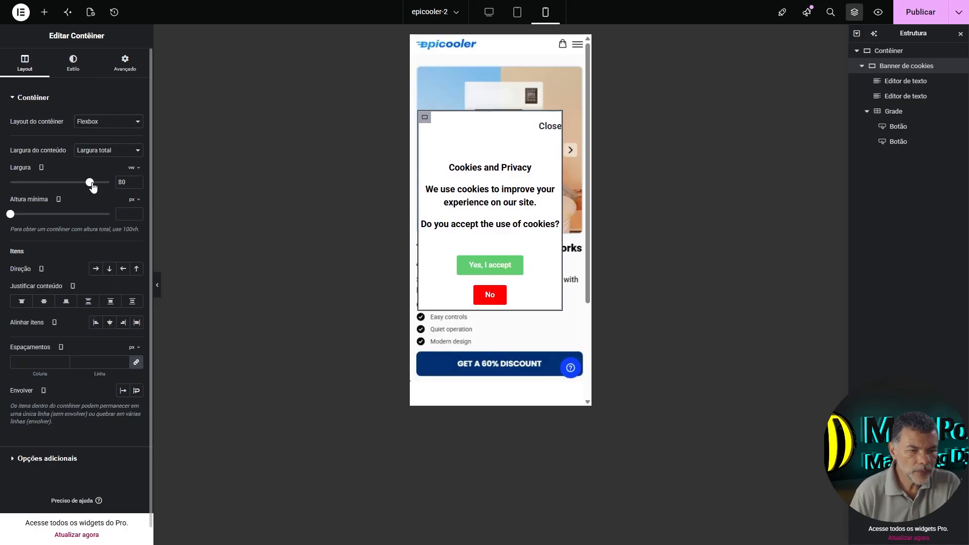
pyautogui.moveTo(90, 182); pyautogui.dragTo(99, 182)
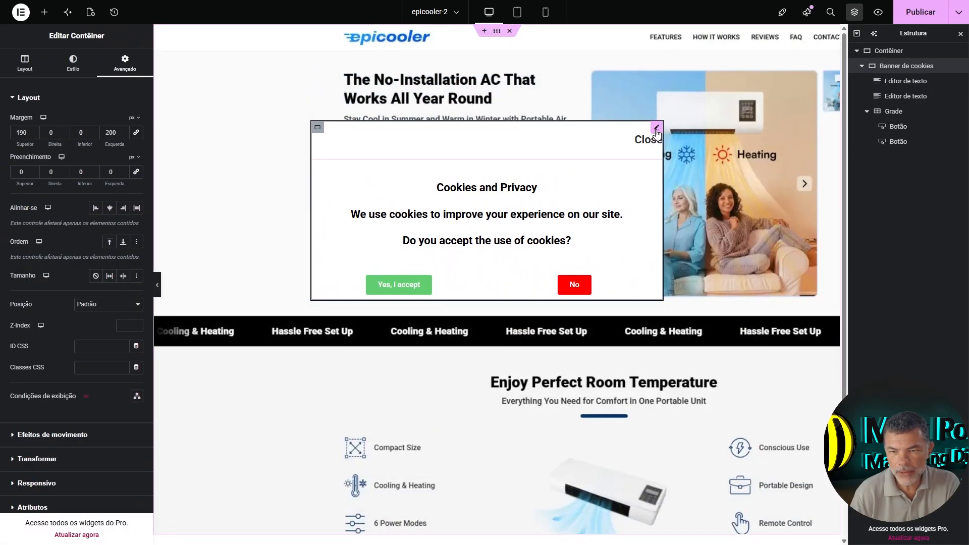
# - Set the Close text's desktop left margin to -23 px, reduce its bottom margin, and check the banner on tablet, mobile and desktop
pyautogui.click(649, 146)
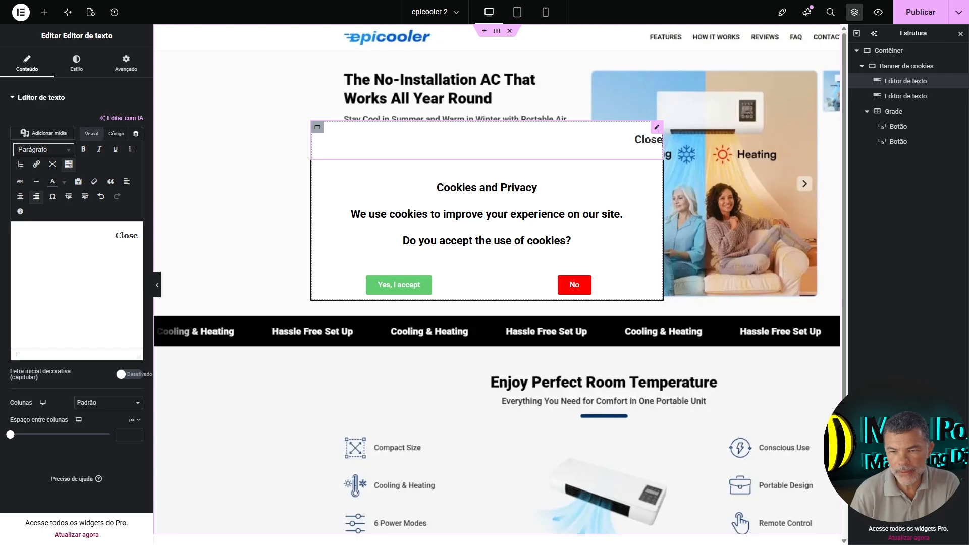
pyautogui.click(126, 63)
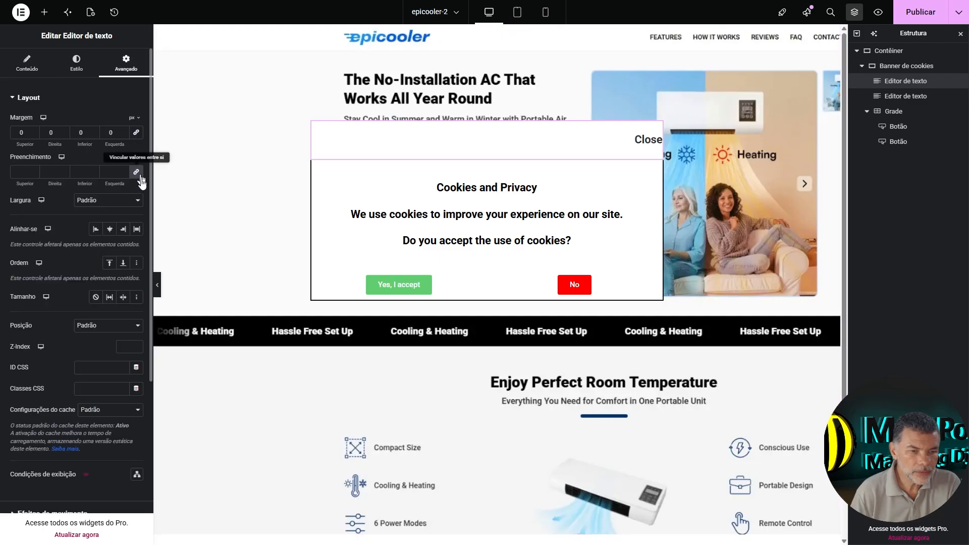
pyautogui.moveTo(119, 145); pyautogui.dragTo(107, 145)
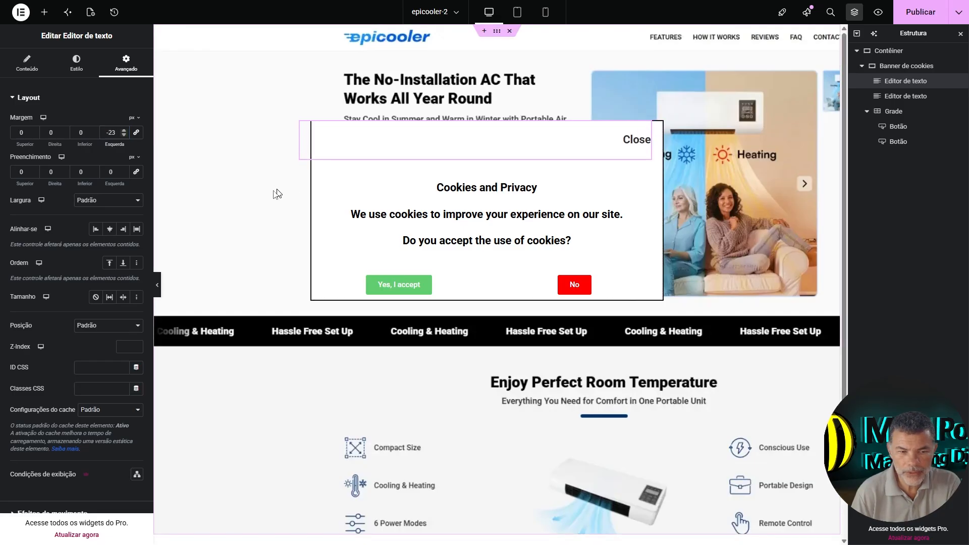
pyautogui.click(157, 285)
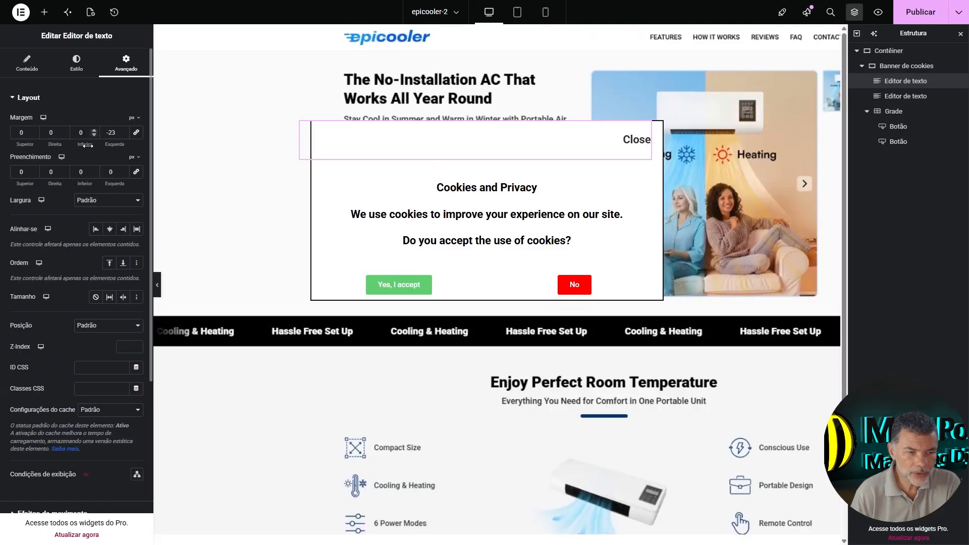
pyautogui.moveTo(87, 146); pyautogui.dragTo(70, 143)
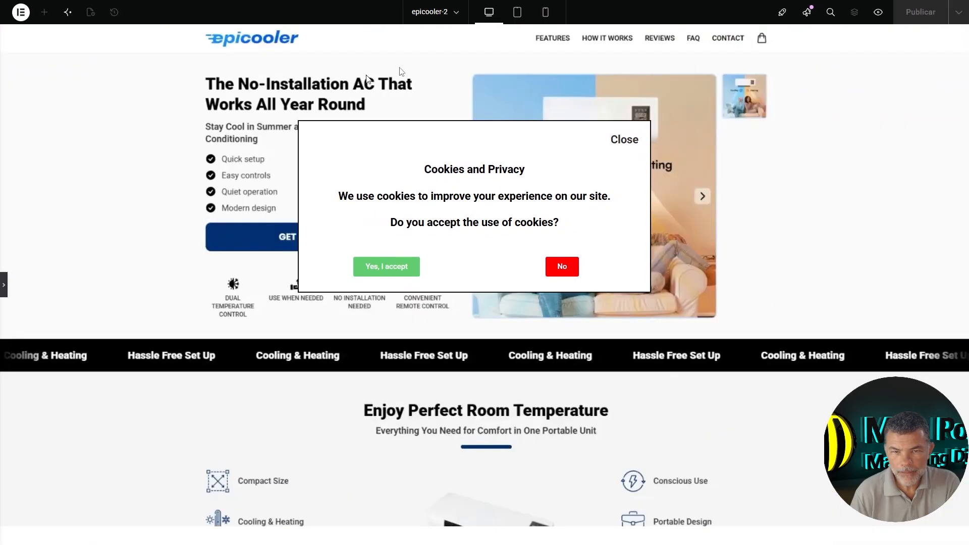
pyautogui.click(518, 20)
pyautogui.click(544, 13)
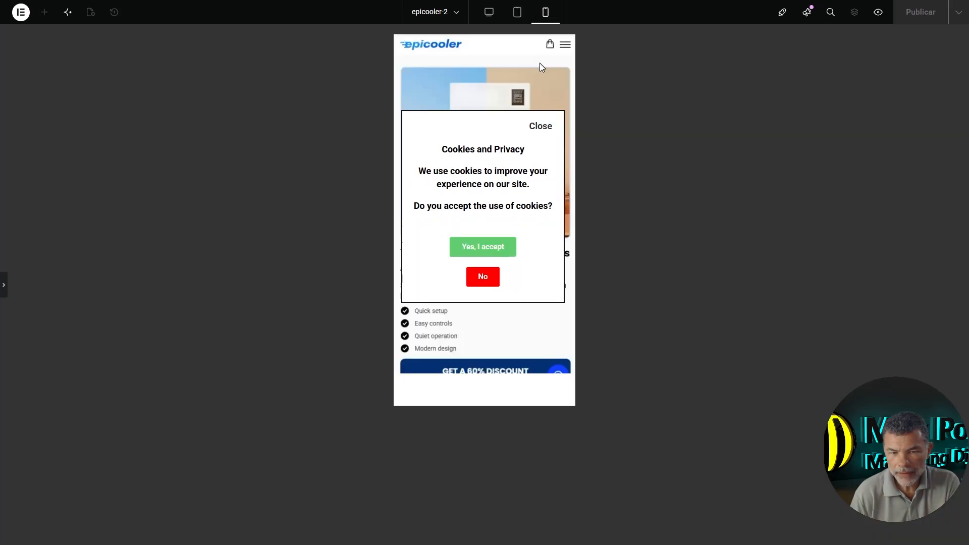
pyautogui.click(489, 13)
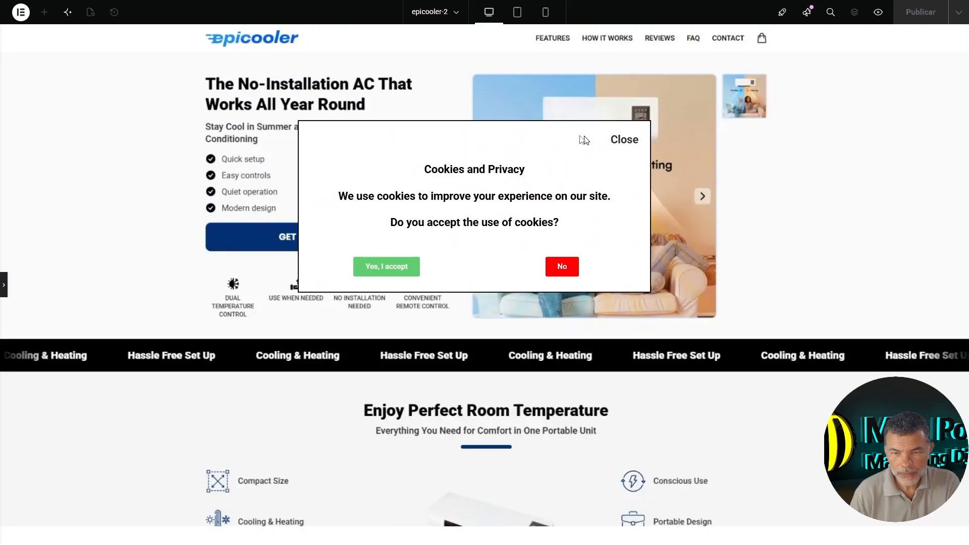
pyautogui.click(5, 284)
# - Add a box shadow with spread 5 to the Banner de cookies container and preview it at full width
pyautogui.click(318, 127)
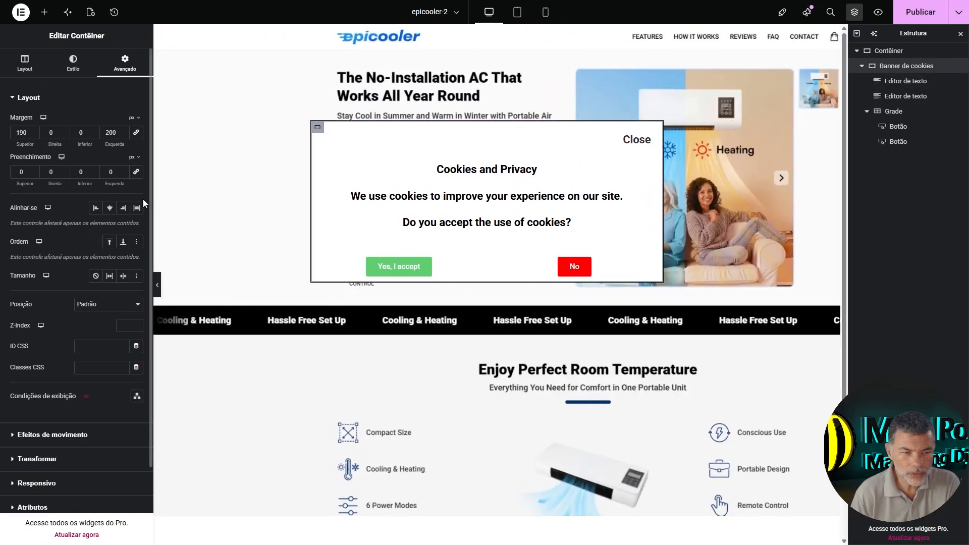
pyautogui.scroll(-2, 80, 220)
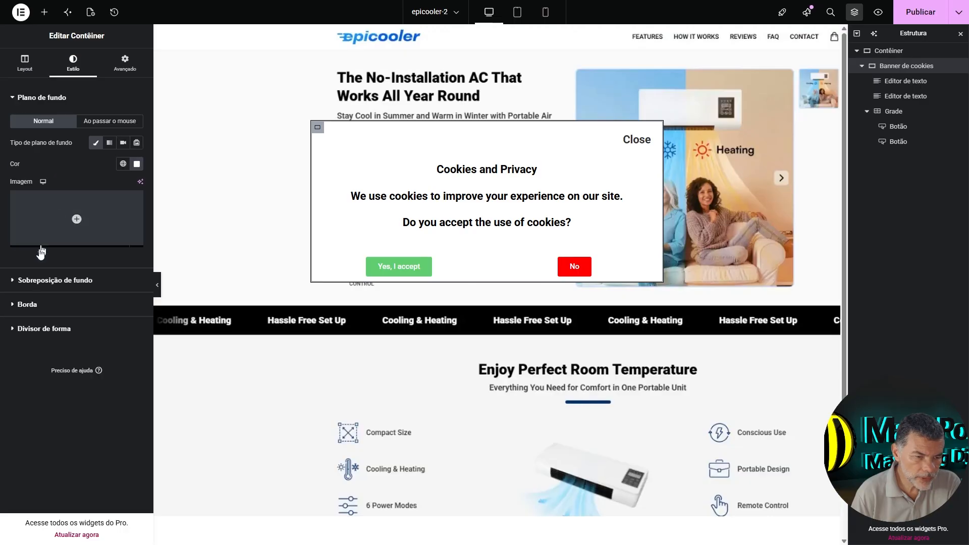
pyautogui.click(26, 303)
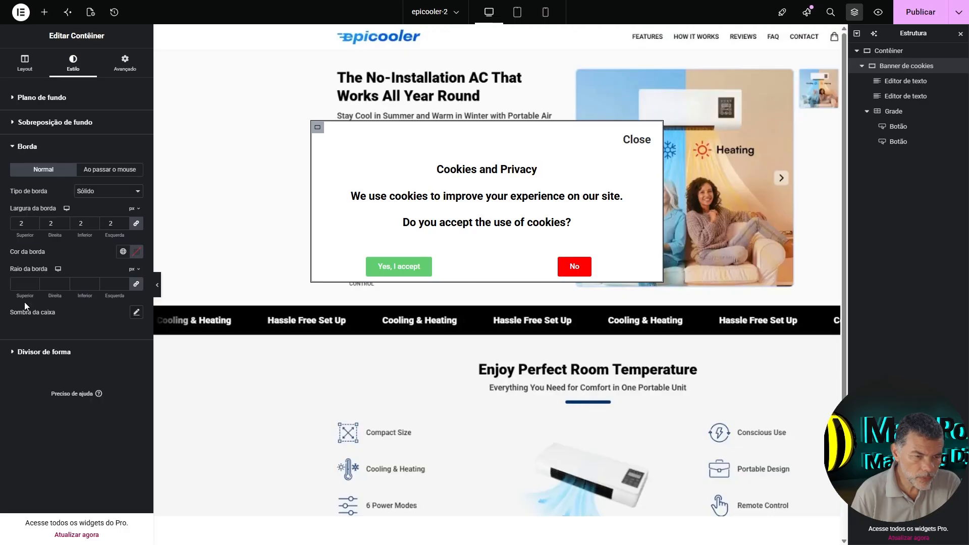
pyautogui.click(136, 312)
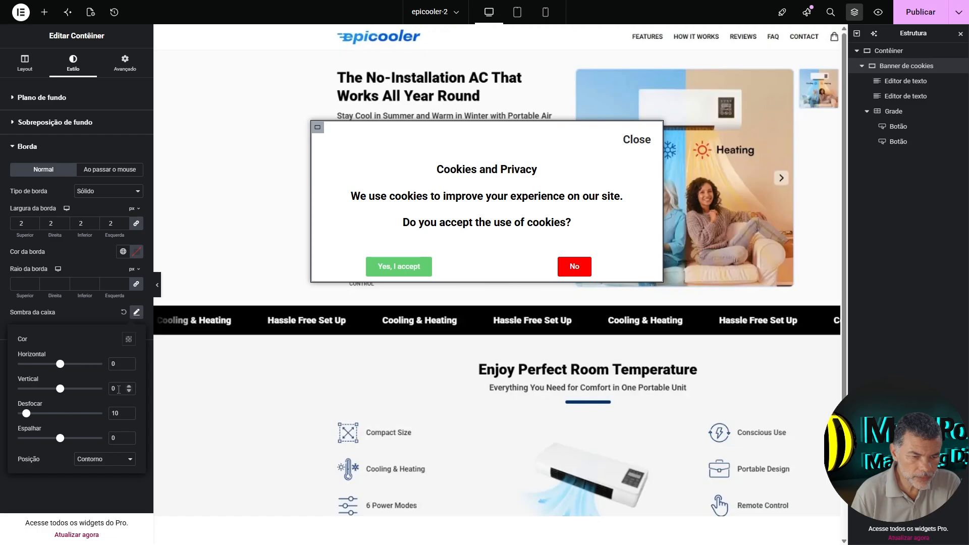
pyautogui.click(129, 436)
pyautogui.click(129, 436)
pyautogui.click(129, 436)
pyautogui.click(130, 436)
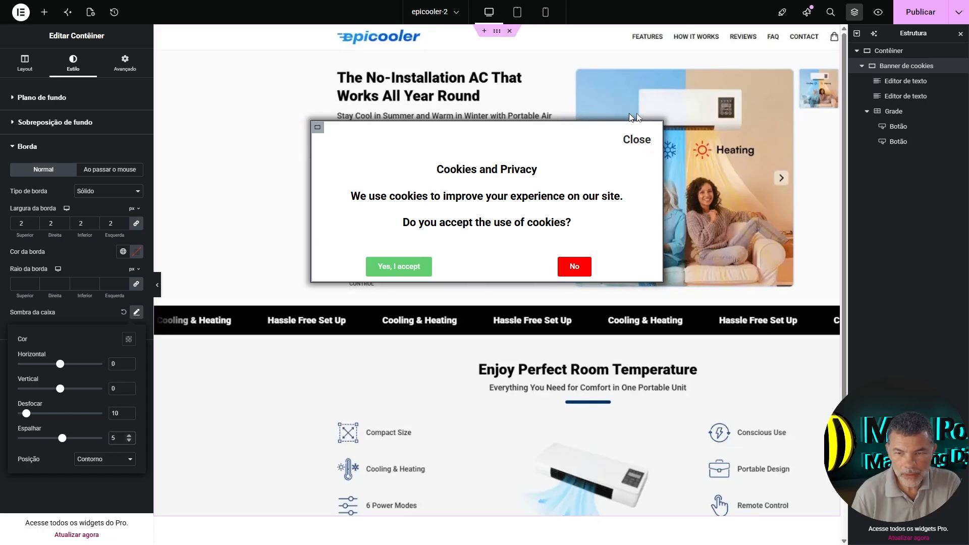
pyautogui.hotkey('ctrl', 'p')
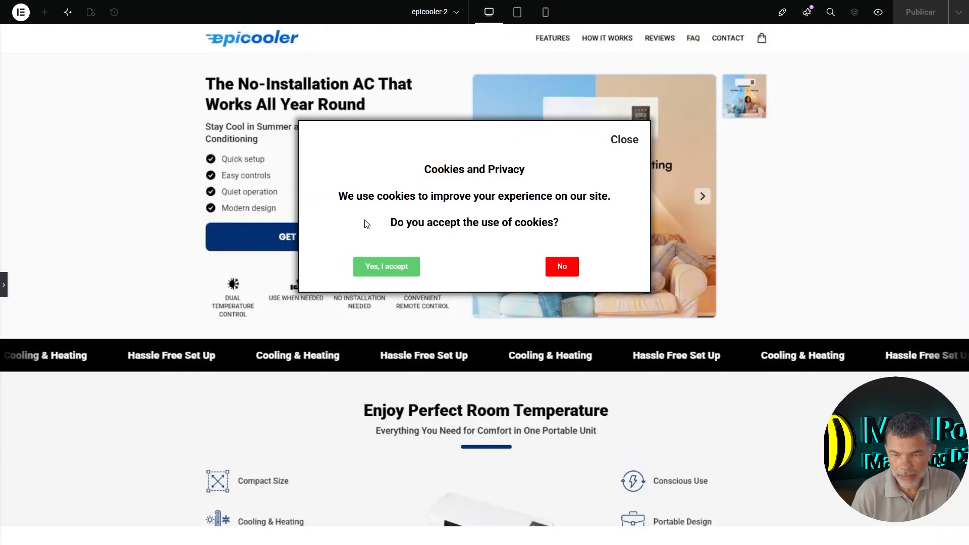
pyautogui.hotkey('ctrl', 'p')
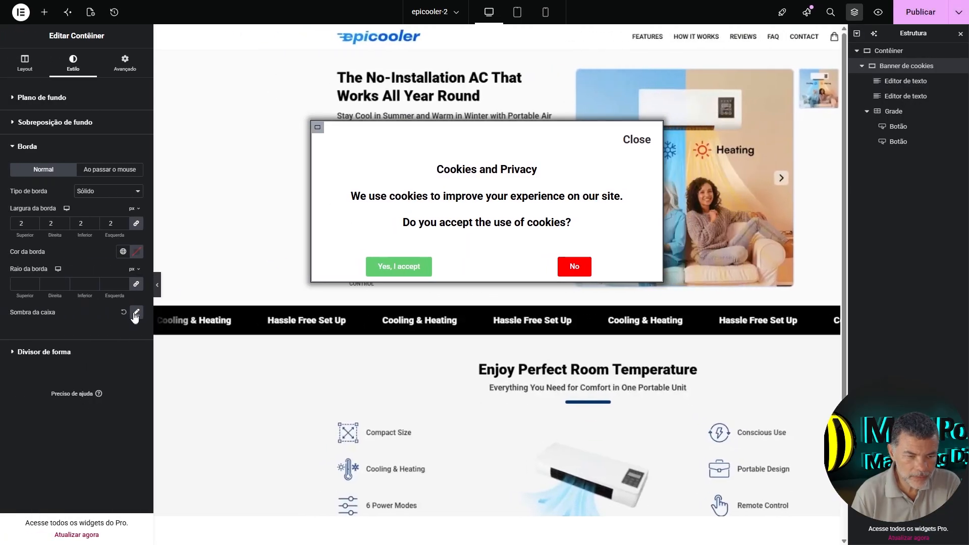
# - Increase the spread of the Banner de cookies container's box shadow to 18
pyautogui.click(136, 313)
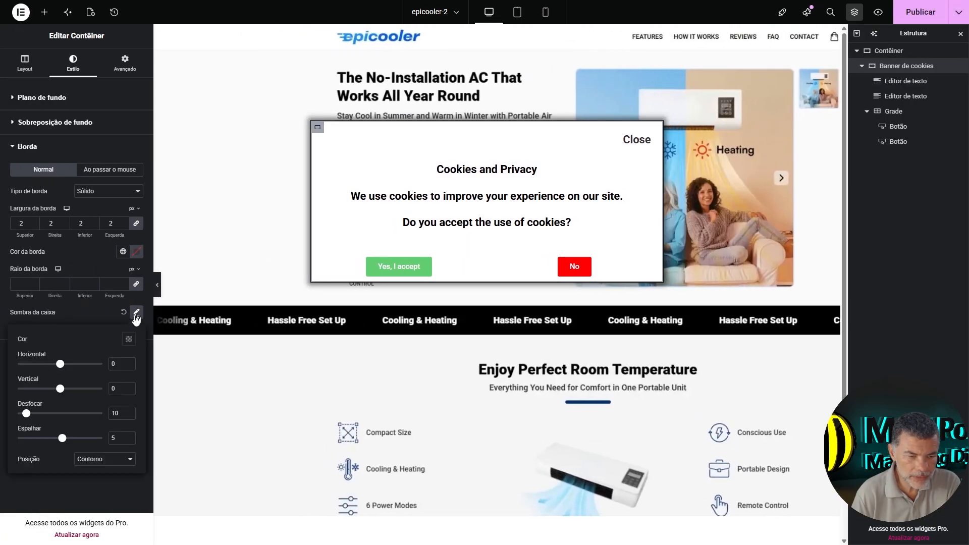
pyautogui.click(129, 436)
pyautogui.click(129, 436)
pyautogui.click(129, 436)
pyautogui.click(129, 436)
pyautogui.click(128, 436)
pyautogui.click(128, 436)
pyautogui.click(128, 436)
pyautogui.click(129, 436)
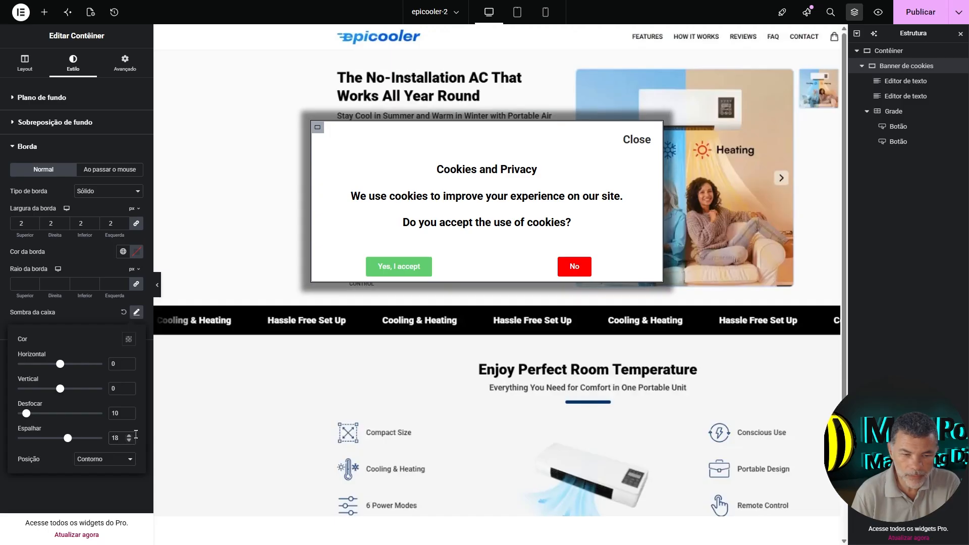
# - Lower the spread of the banner's box shadow to 10 and close the shadow settings
pyautogui.click(129, 440)
pyautogui.click(129, 440)
pyautogui.click(129, 441)
pyautogui.click(129, 440)
pyautogui.click(129, 441)
pyautogui.click(129, 441)
pyautogui.click(129, 440)
pyautogui.click(129, 440)
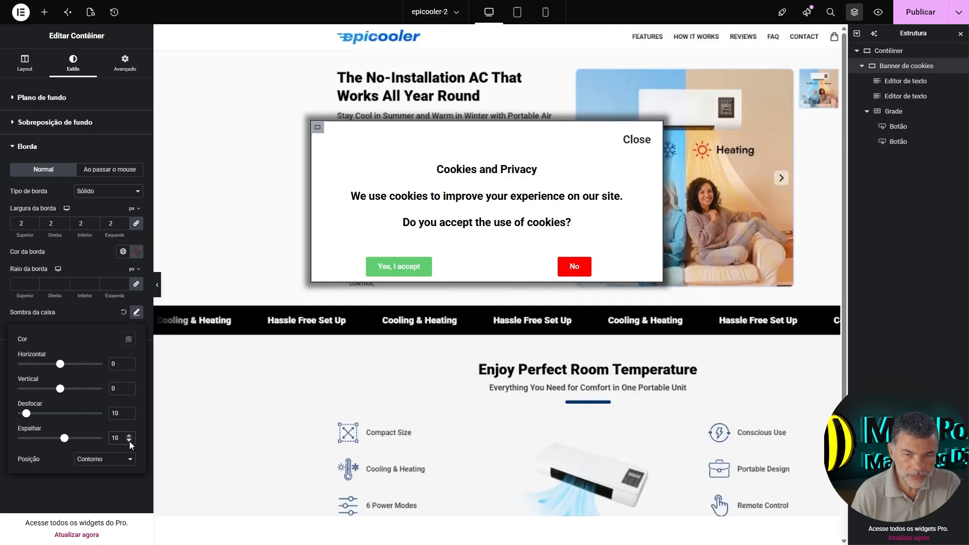
pyautogui.click(73, 272)
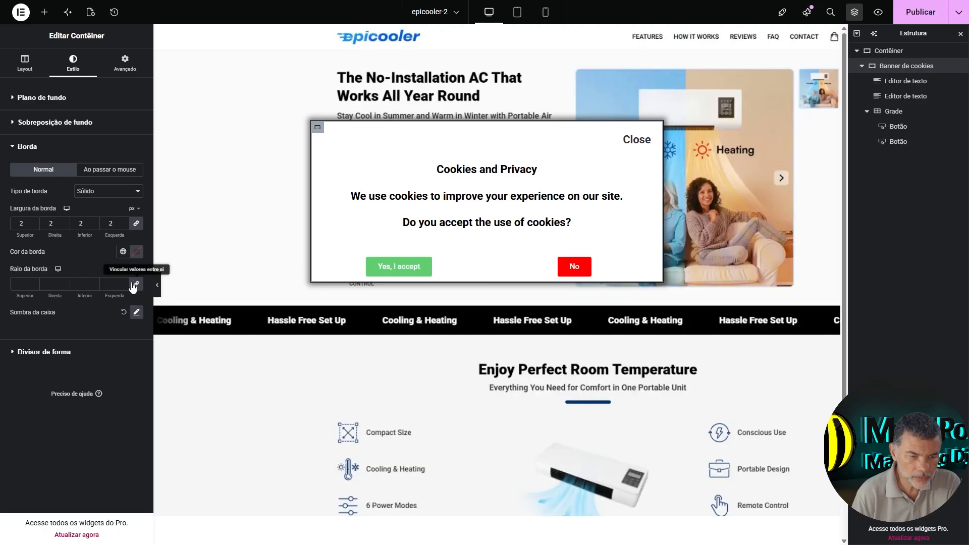
# - Try a 15 px border radius on all the banner's corners, raise it to 20 px, and preview the full-width layout
pyautogui.click(33, 281)
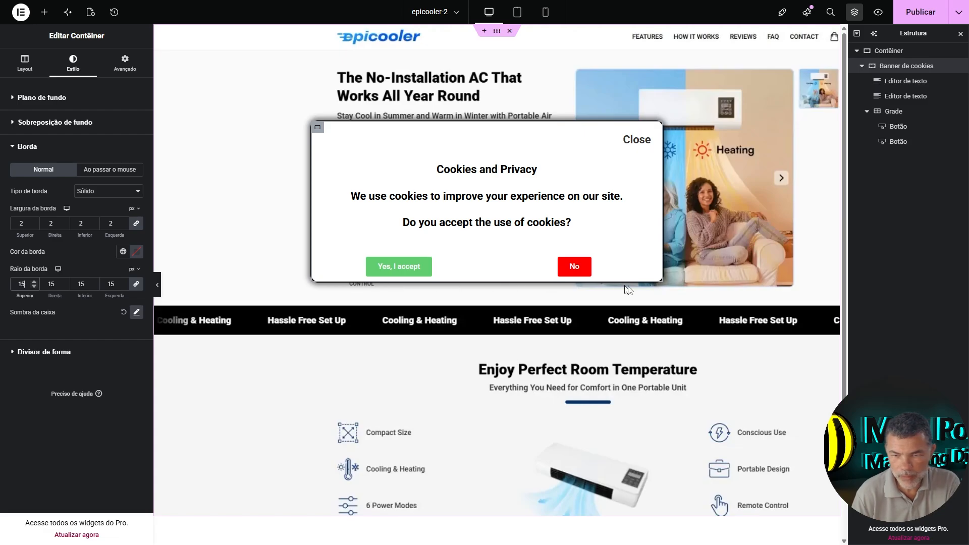
pyautogui.hotkey('ctrl', 'p')
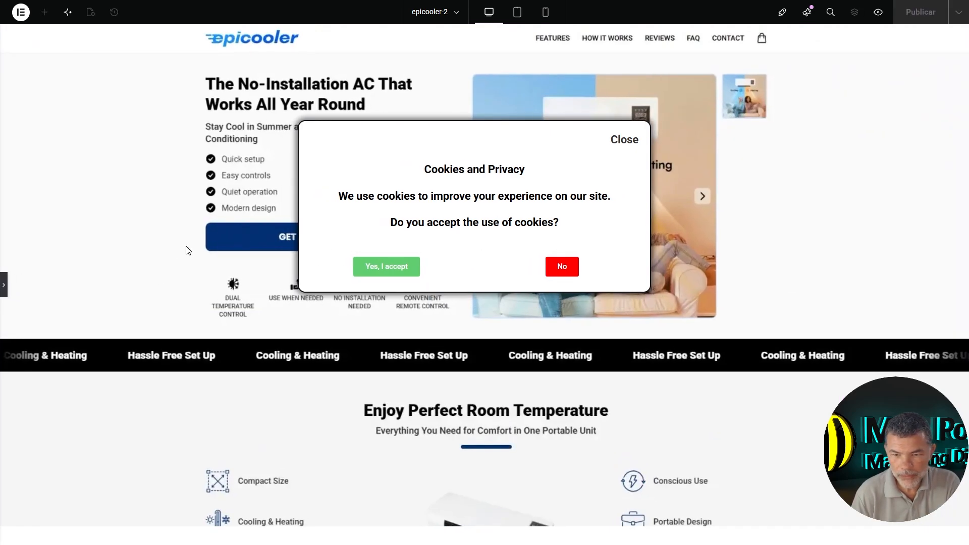
pyautogui.hotkey('ctrl', 'p')
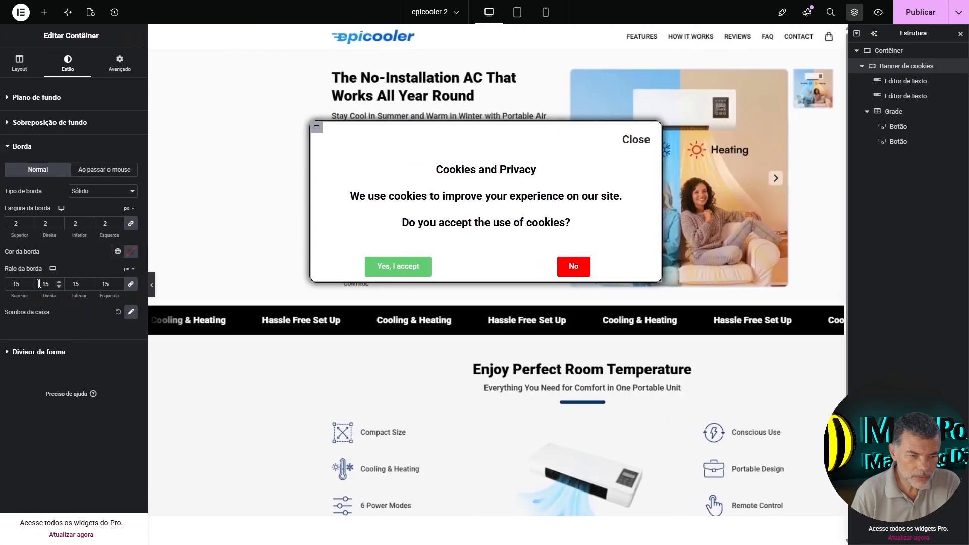
pyautogui.click(159, 286)
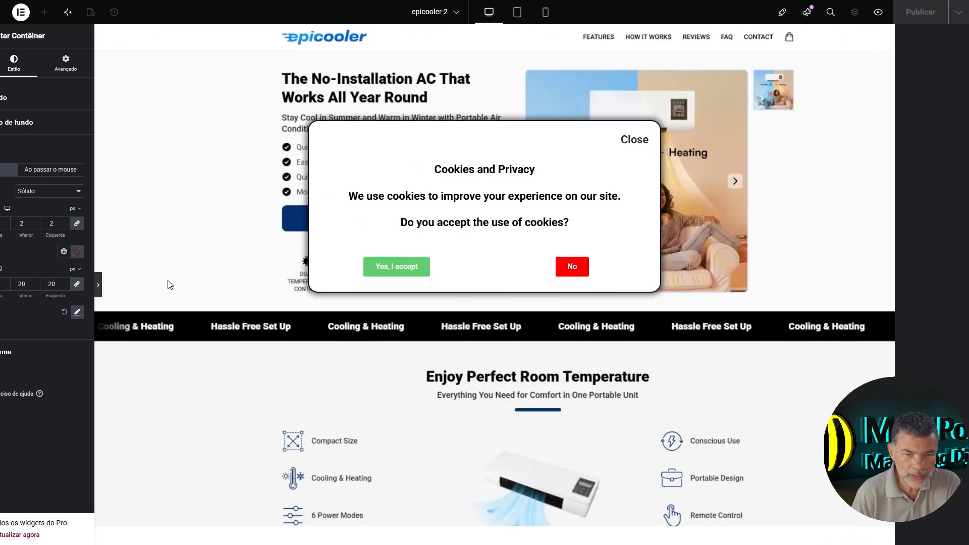
pyautogui.click(4, 284)
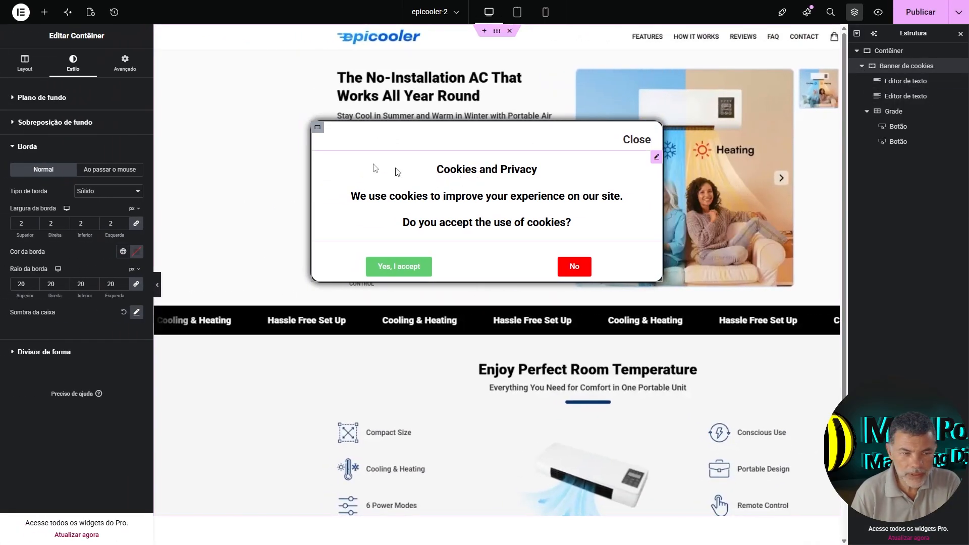
# - Make the banner's white background slightly translucent, at about 90% opacity, and check it on desktop, tablet and mobile
pyautogui.click(47, 100)
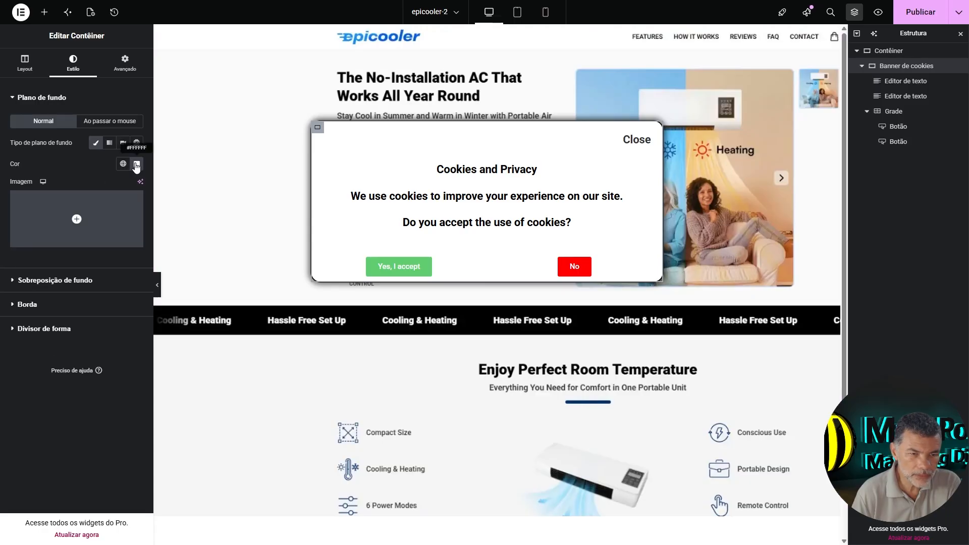
pyautogui.click(136, 165)
pyautogui.moveTo(194, 296); pyautogui.dragTo(227, 305)
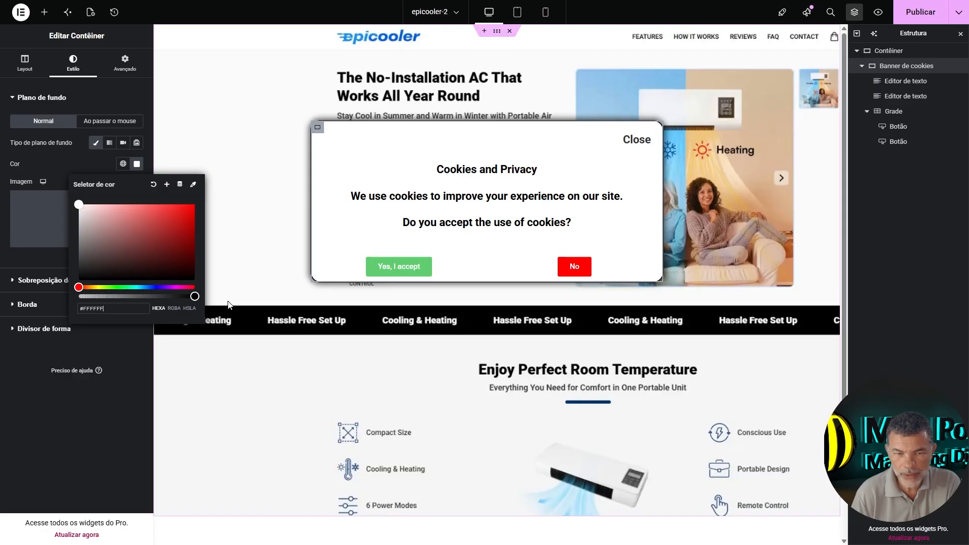
pyautogui.moveTo(205, 305); pyautogui.dragTo(187, 308)
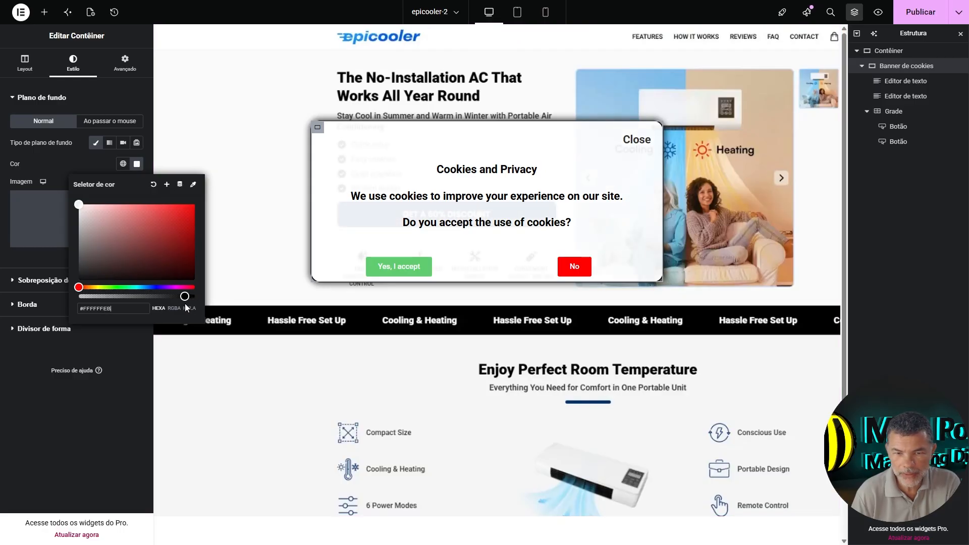
pyautogui.moveTo(184, 296); pyautogui.dragTo(129, 297)
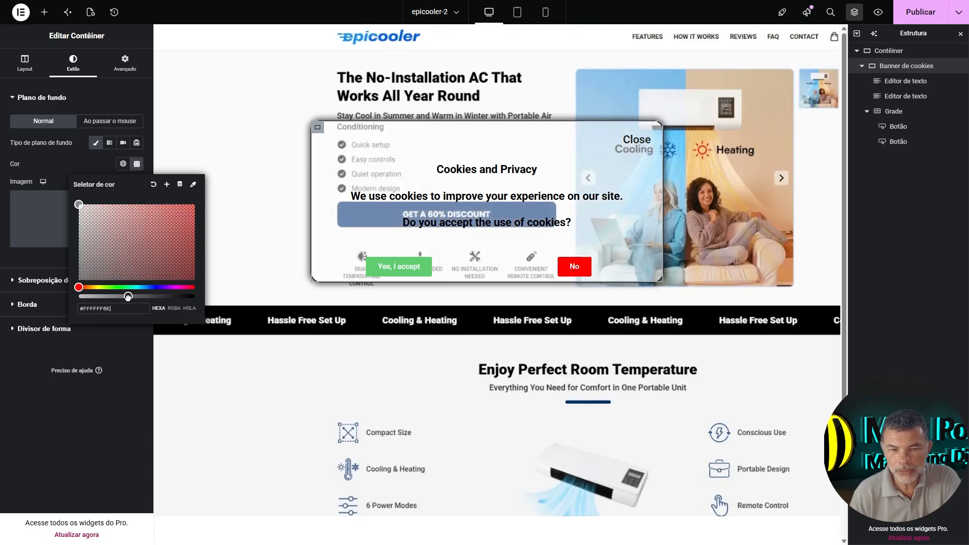
pyautogui.moveTo(128, 296); pyautogui.dragTo(202, 296)
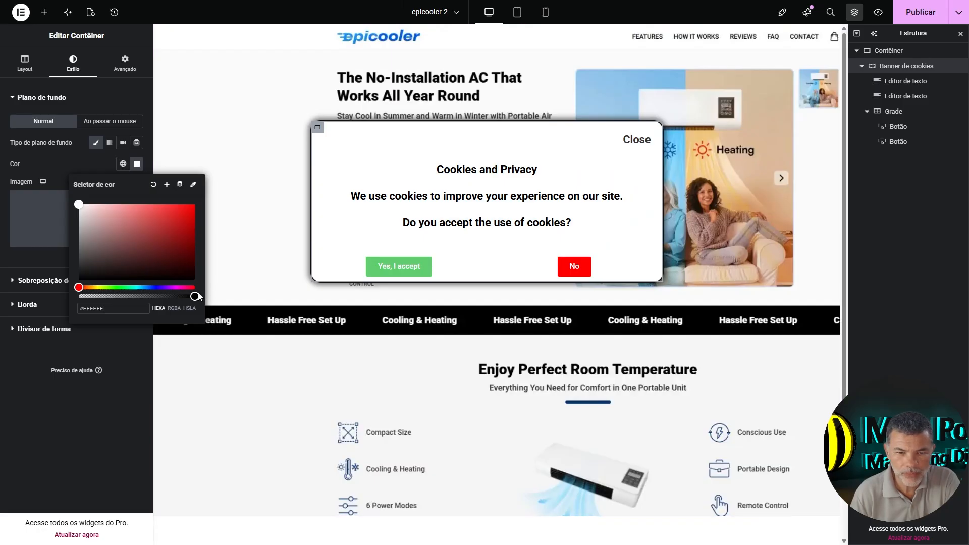
pyautogui.moveTo(196, 293); pyautogui.dragTo(184, 295)
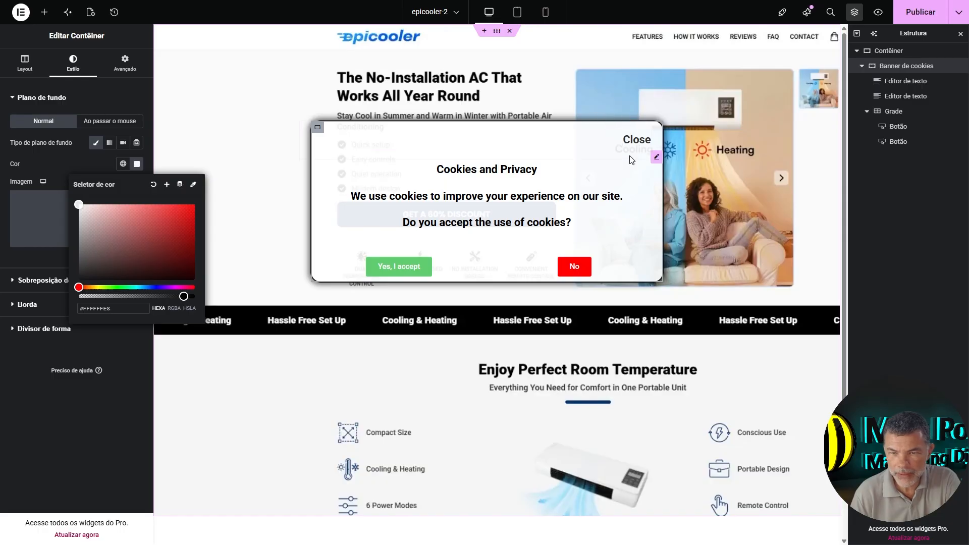
pyautogui.click(231, 238)
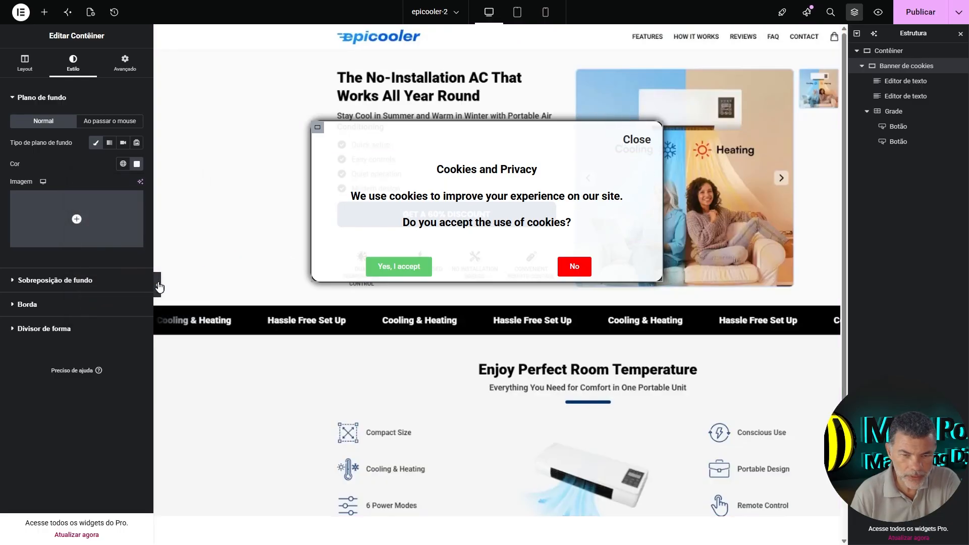
pyautogui.click(158, 285)
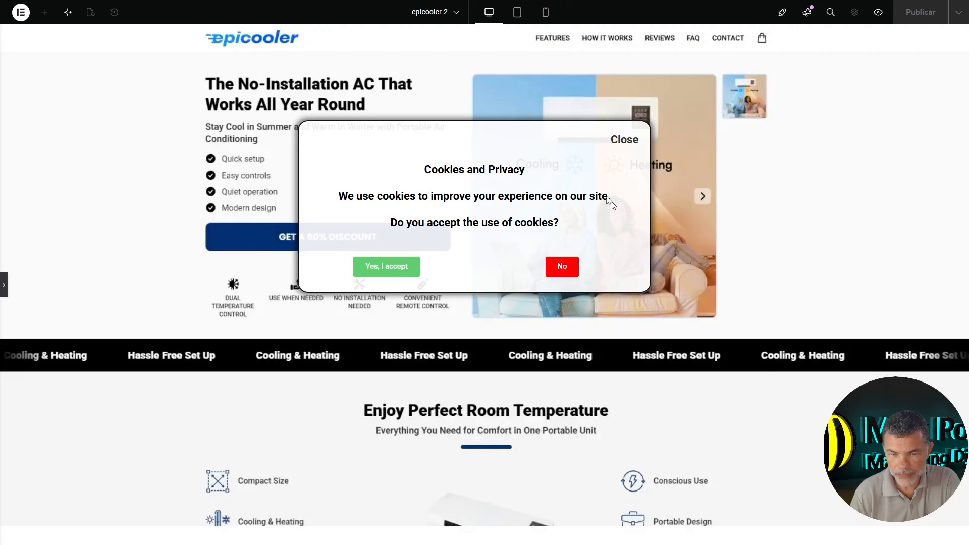
pyautogui.click(517, 12)
pyautogui.click(544, 12)
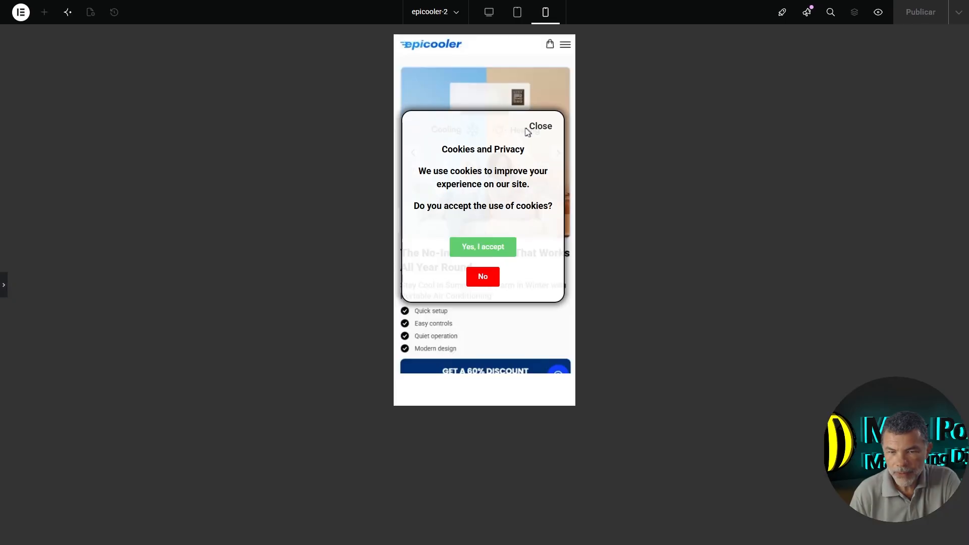
pyautogui.click(488, 15)
pyautogui.click(4, 284)
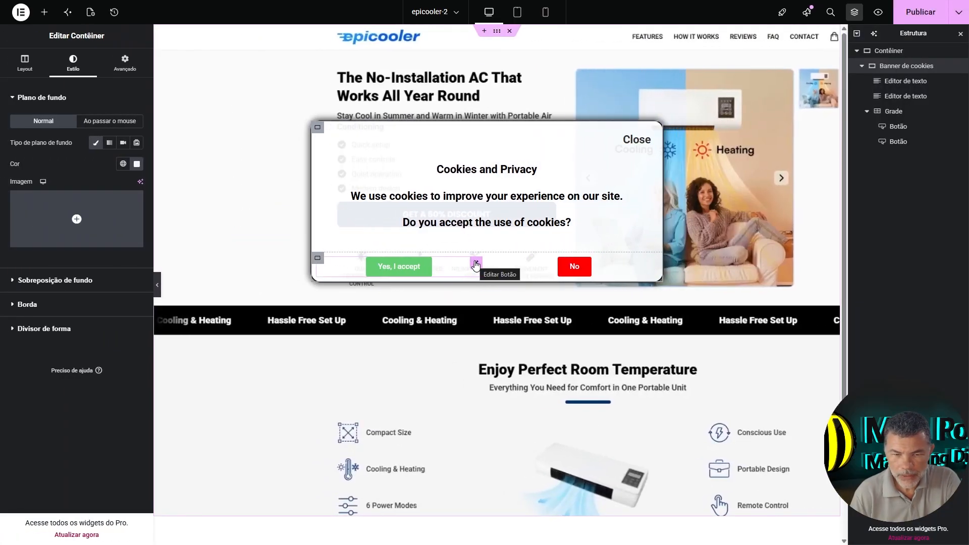
# - Add a box shadow with a spread of 3 to the green "Yes, I accept" button
pyautogui.click(476, 263)
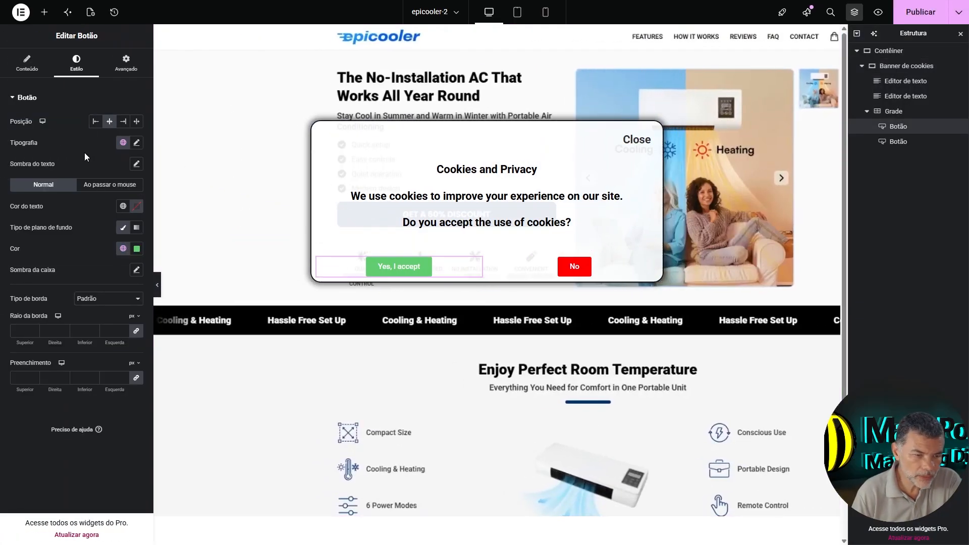
pyautogui.click(137, 269)
pyautogui.click(131, 395)
pyautogui.click(131, 395)
pyautogui.click(130, 395)
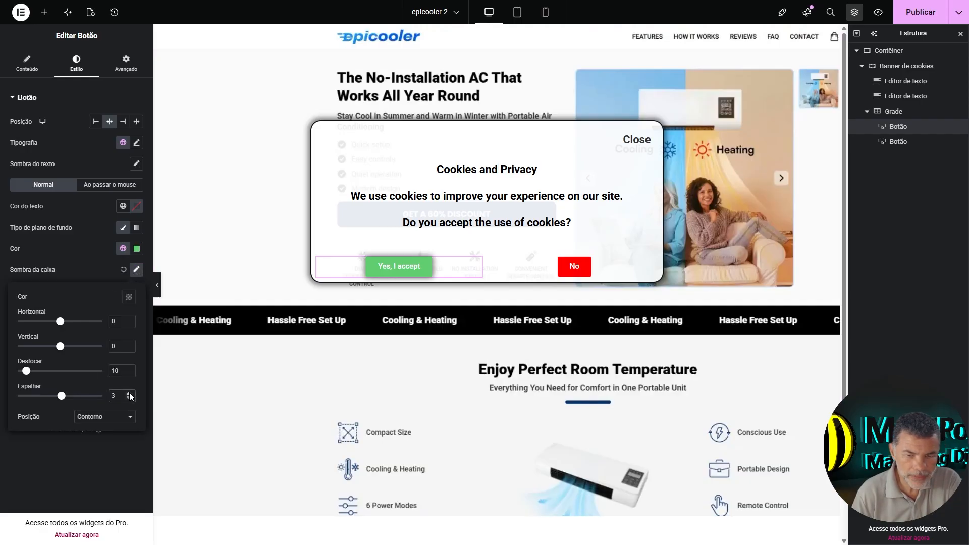
pyautogui.click(130, 395)
pyautogui.click(130, 395)
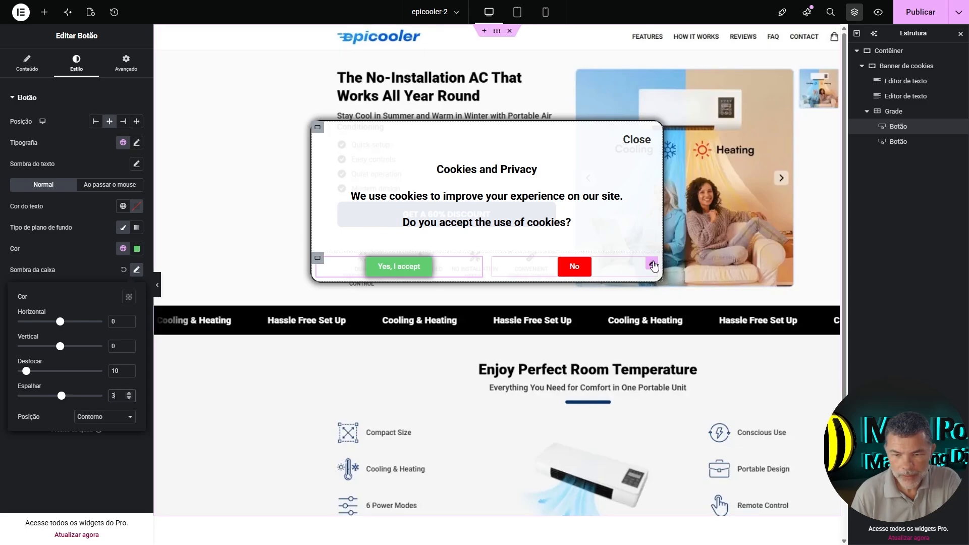
# - Add a box shadow to the red "No" button and preview the banner on the full-width page
pyautogui.click(651, 265)
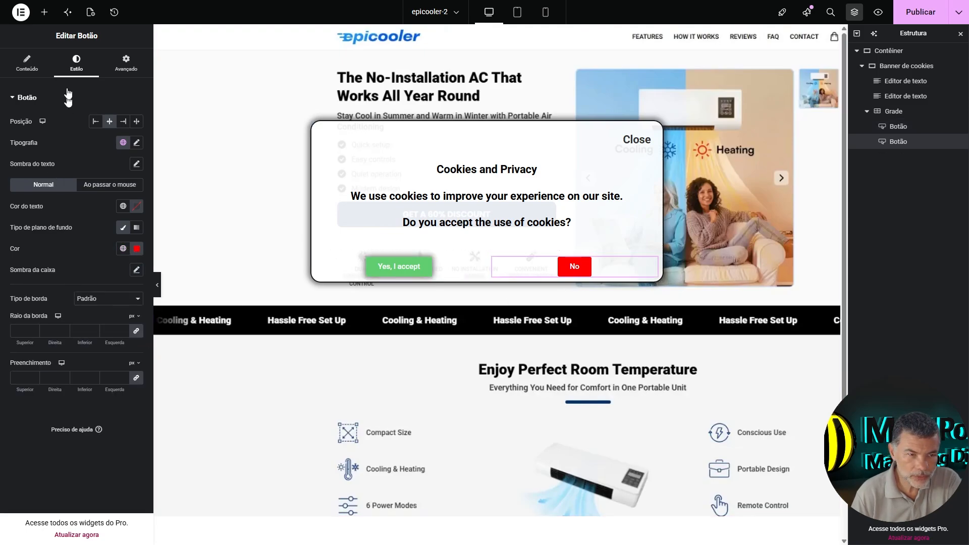
pyautogui.click(137, 271)
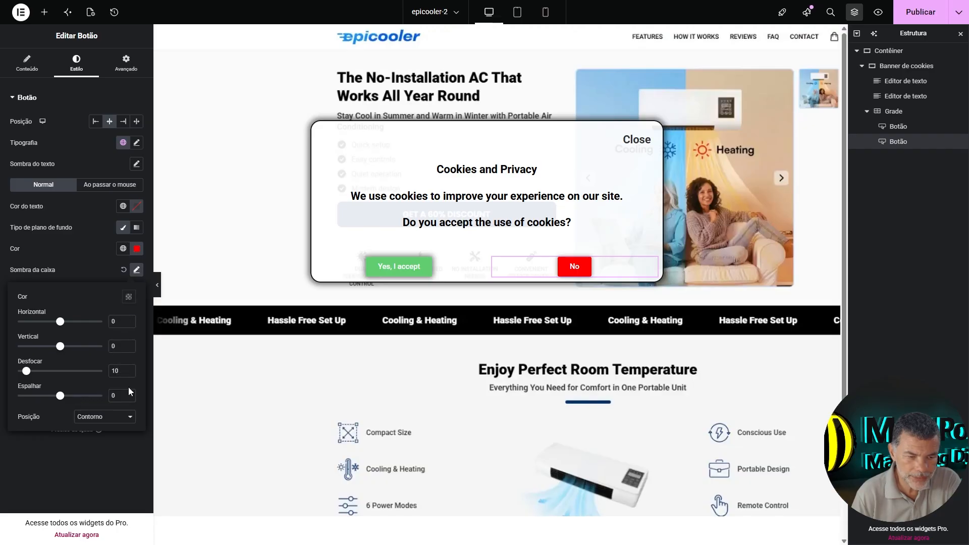
pyautogui.click(157, 285)
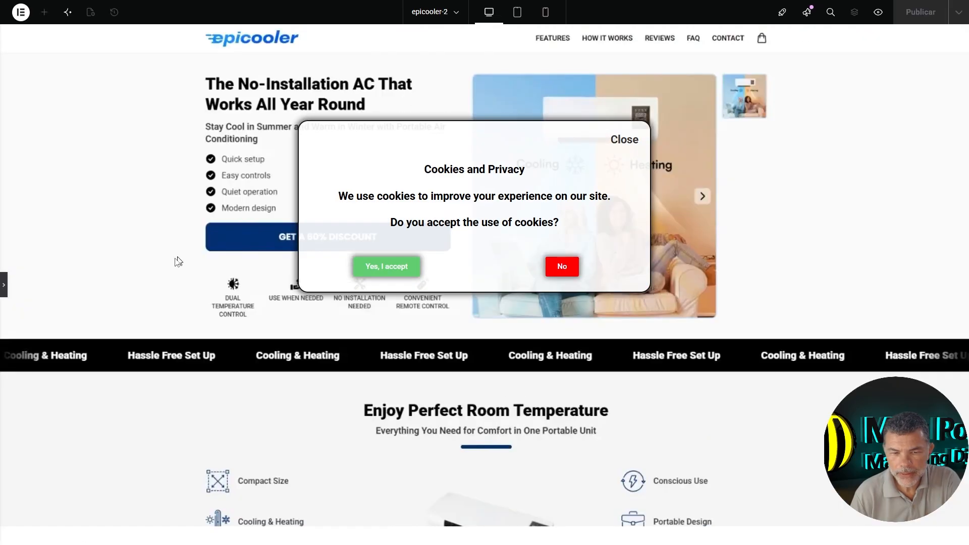
pyautogui.click(4, 285)
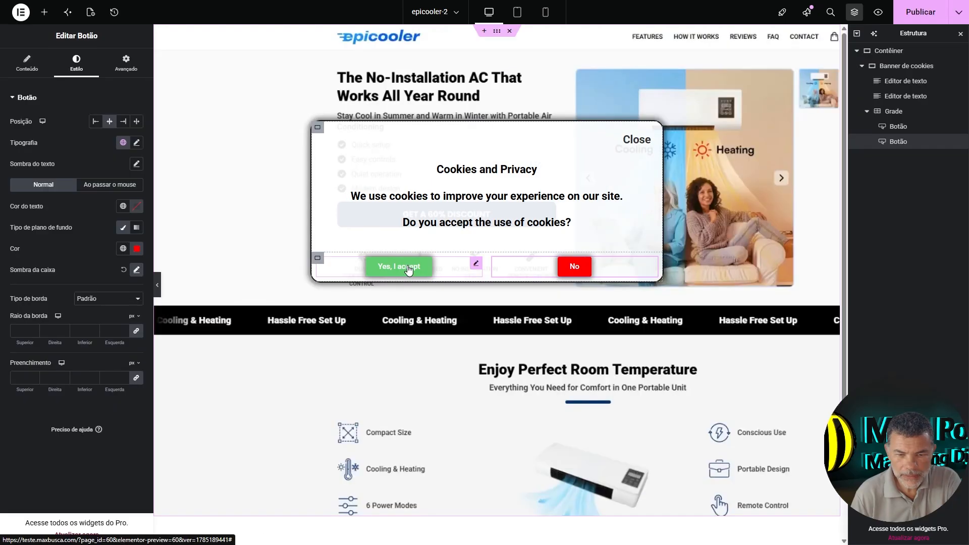
# - Set the "Yes, I accept" button's text colour to black (#000000) and check the banner on tablet and mobile
pyautogui.click(475, 265)
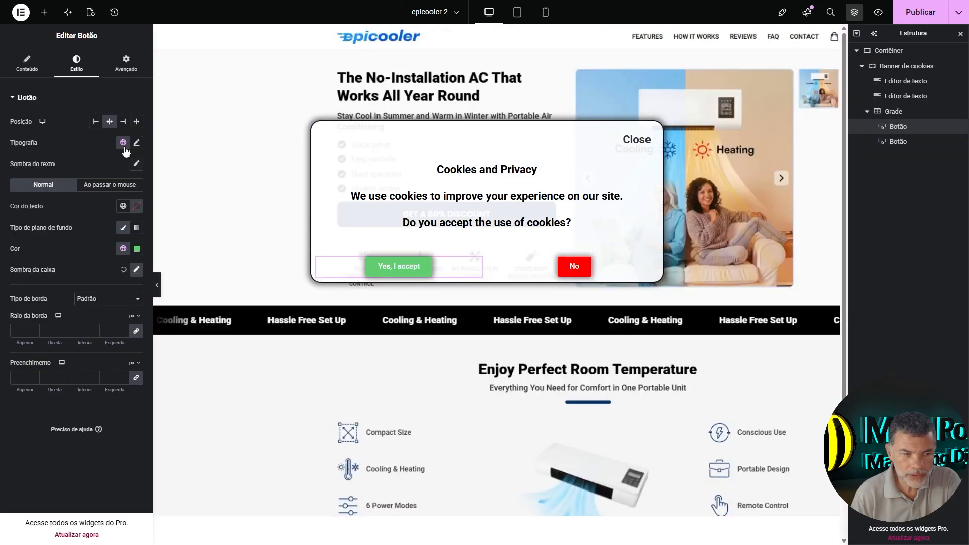
pyautogui.click(137, 206)
pyautogui.moveTo(101, 296); pyautogui.dragTo(46, 326)
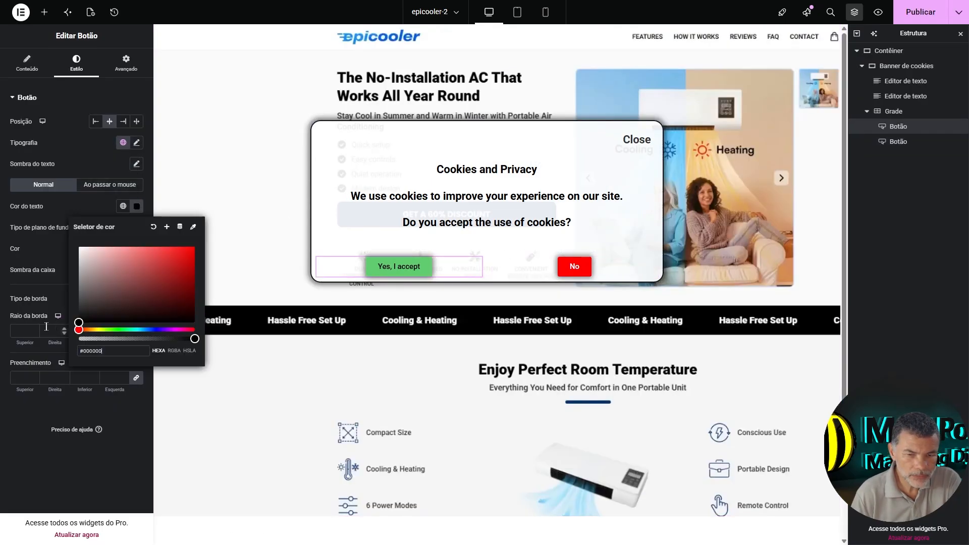
pyautogui.click(34, 396)
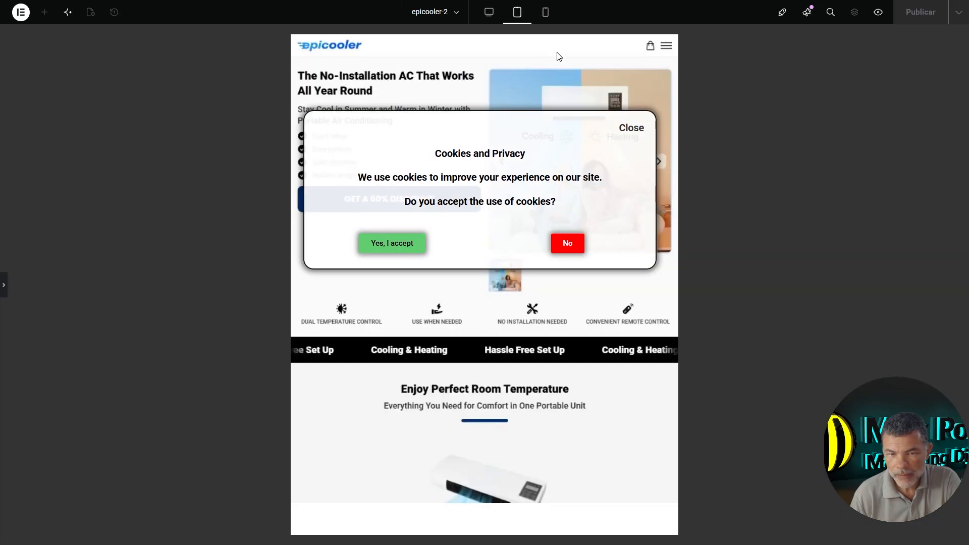
pyautogui.click(545, 11)
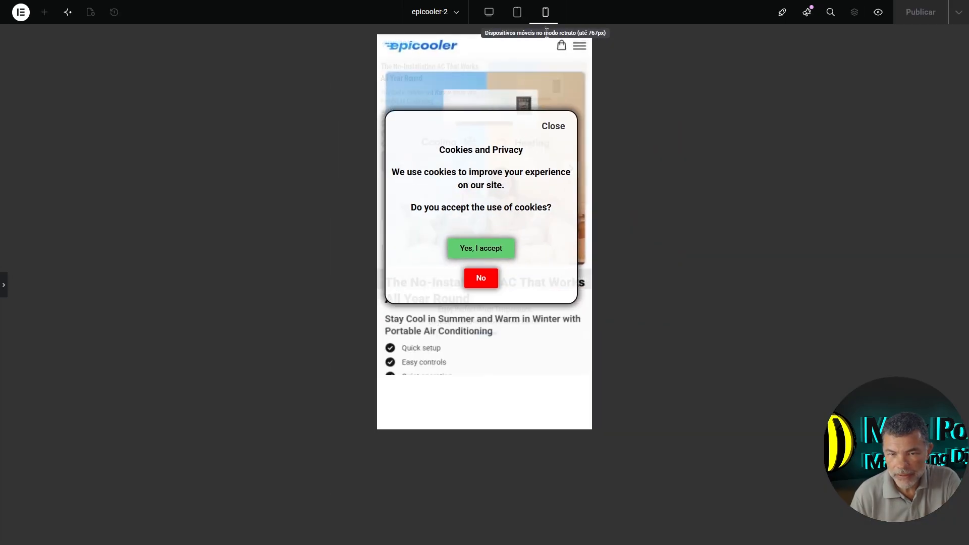
pyautogui.click(516, 17)
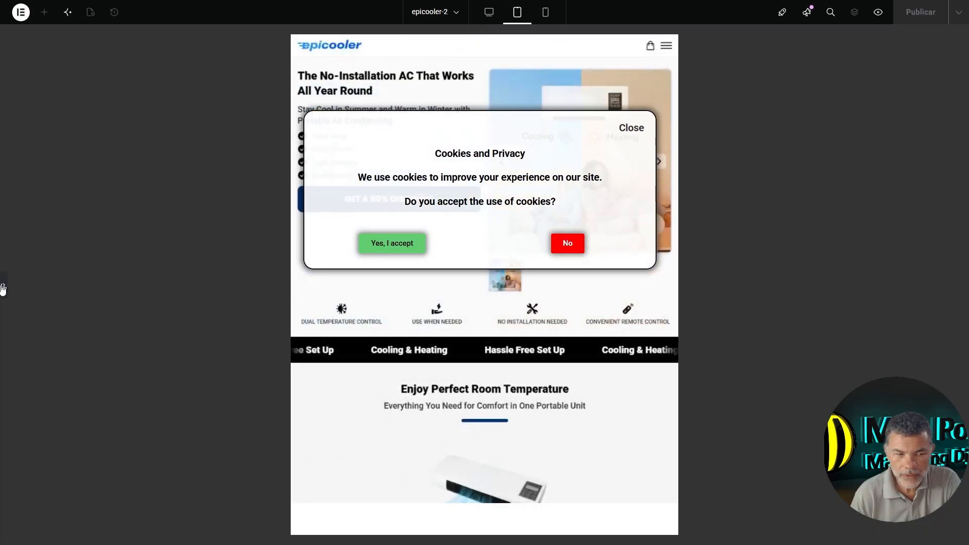
# - Narrow the Banner de cookies container in the tablet layout until it just fits the message text
pyautogui.click(4, 286)
pyautogui.click(327, 118)
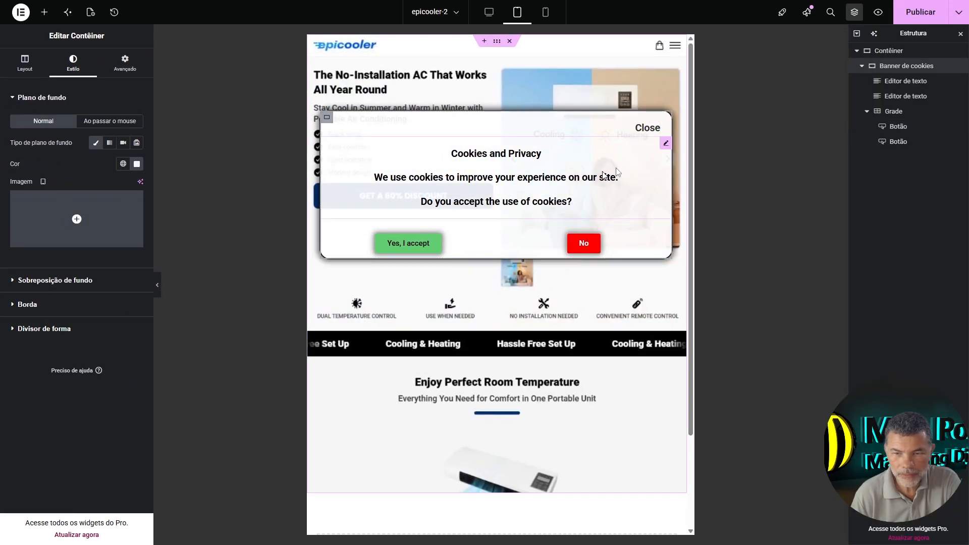
pyautogui.click(37, 73)
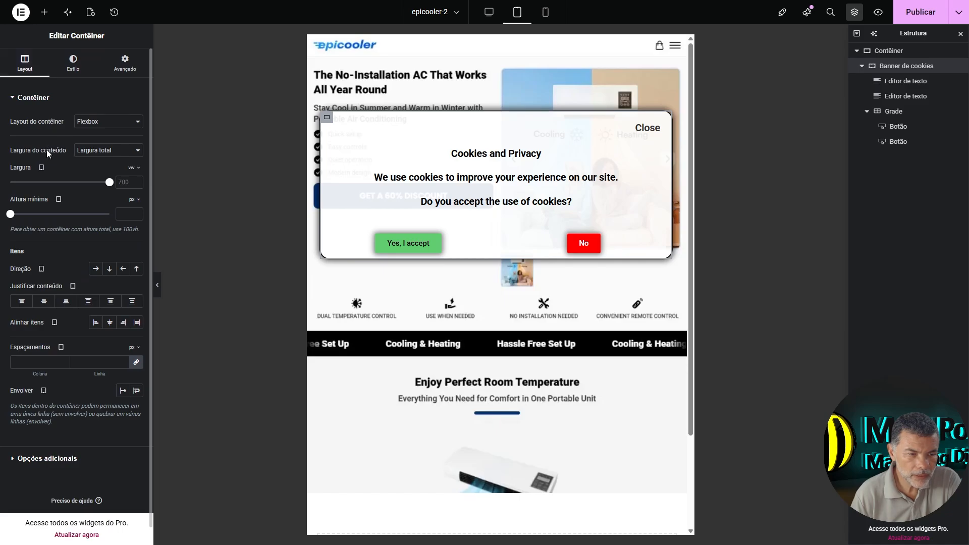
pyautogui.moveTo(109, 185); pyautogui.dragTo(82, 185)
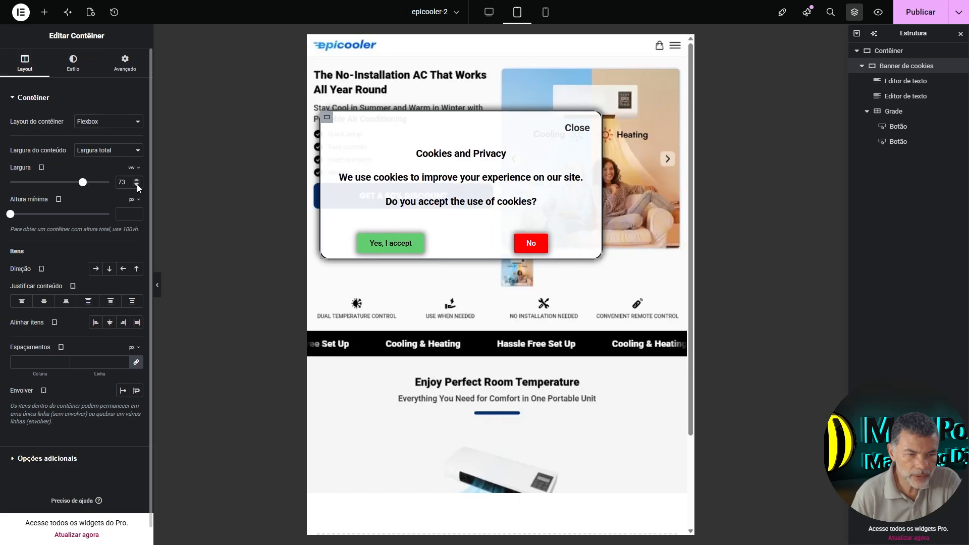
pyautogui.click(135, 168)
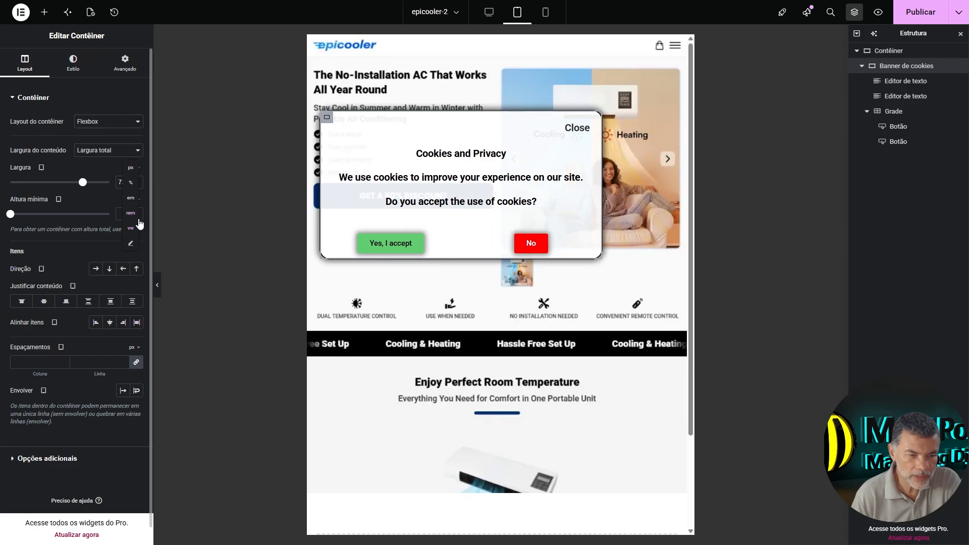
pyautogui.click(133, 179)
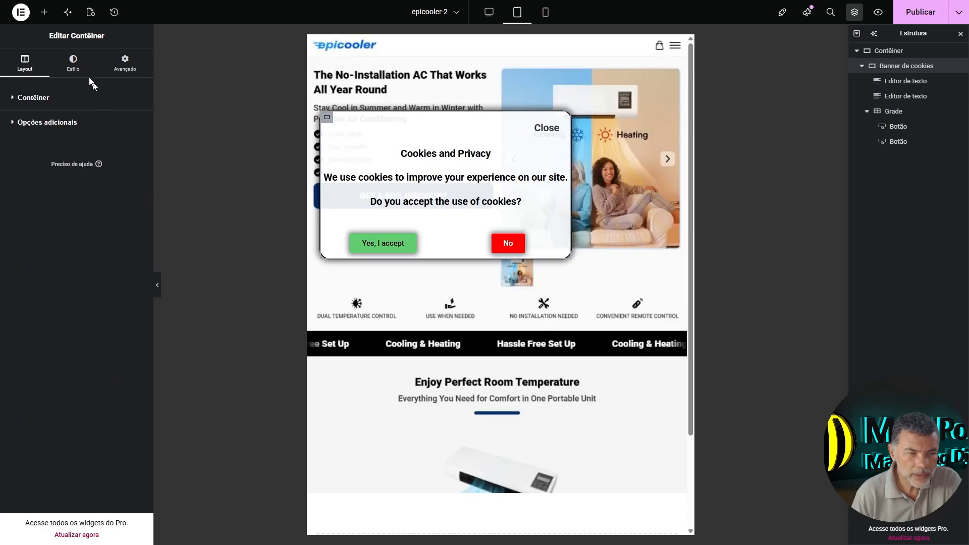
# - Set the banner's left margin to 140 px in the tablet layout to centre it, and preview the page
pyautogui.click(123, 63)
pyautogui.moveTo(114, 145); pyautogui.dragTo(171, 148)
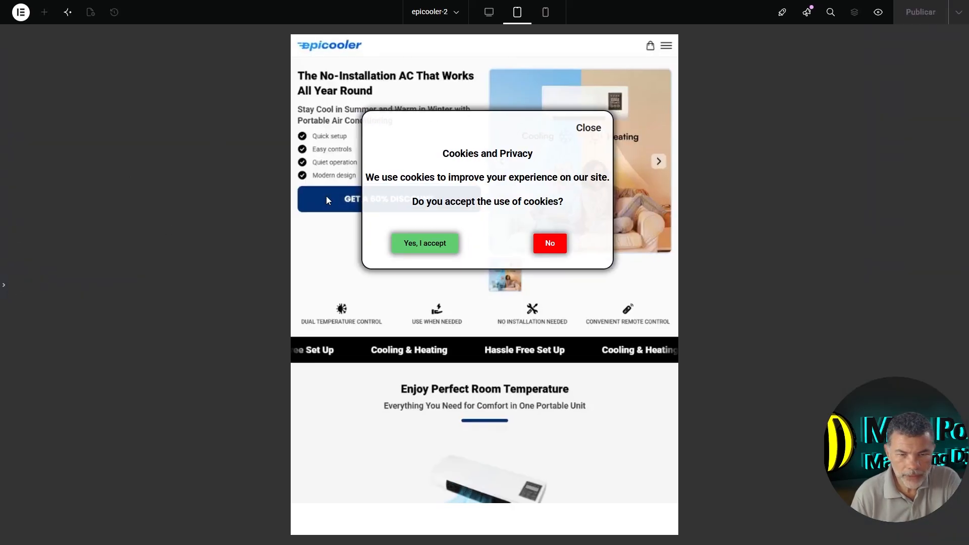
pyautogui.click(4, 287)
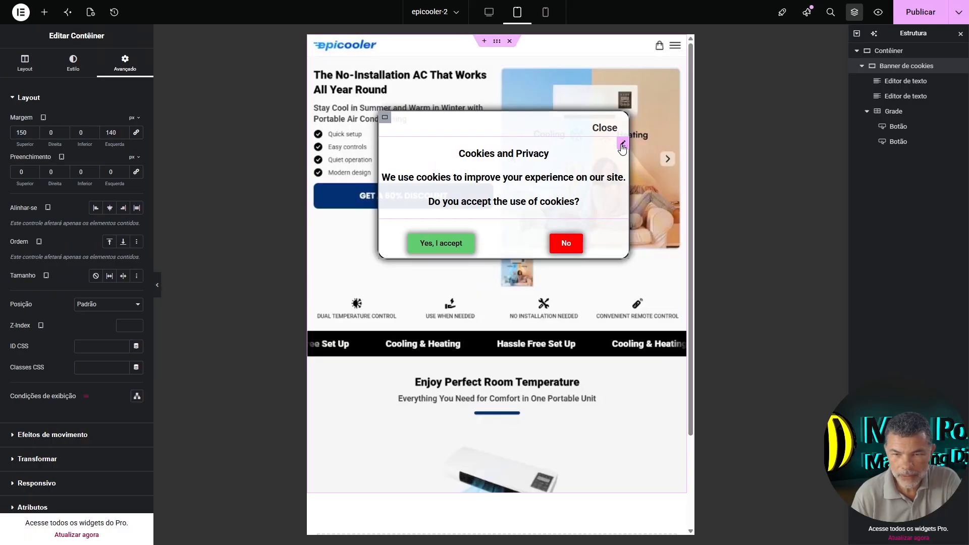
# - Give the banner's message text 20 px right and left margins on tablet, then preview the tablet and mobile layouts
pyautogui.click(623, 144)
pyautogui.click(127, 63)
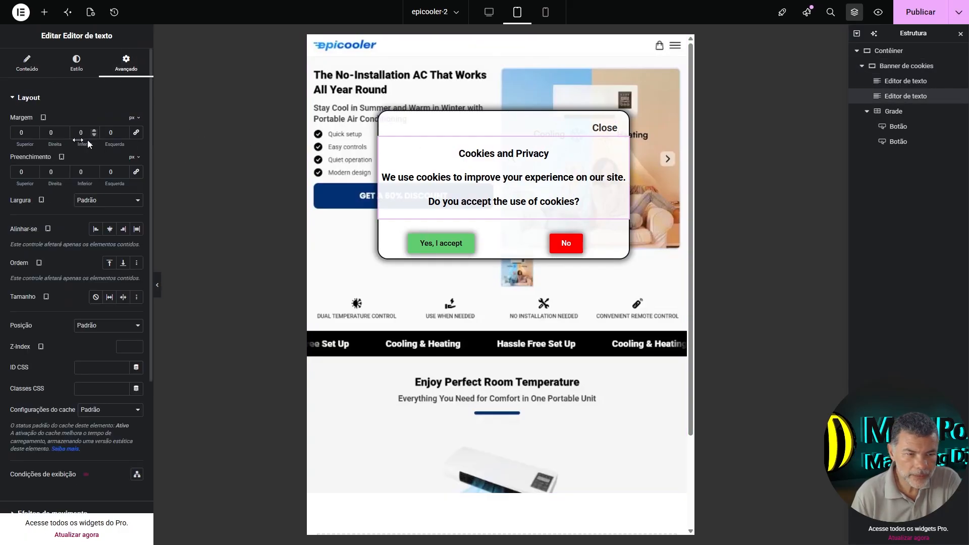
pyautogui.click(49, 135)
pyautogui.write('2')
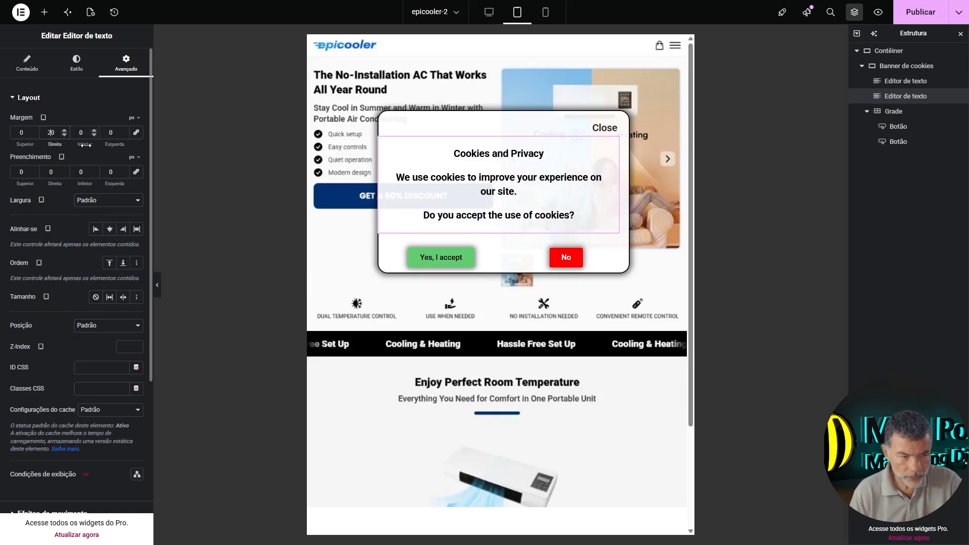
pyautogui.click(109, 135)
pyautogui.write('2')
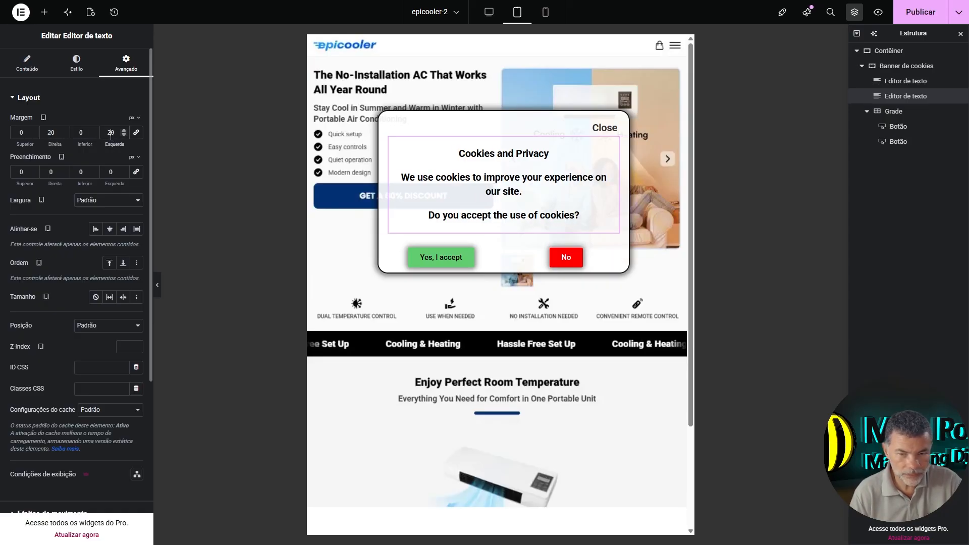
pyautogui.click(157, 285)
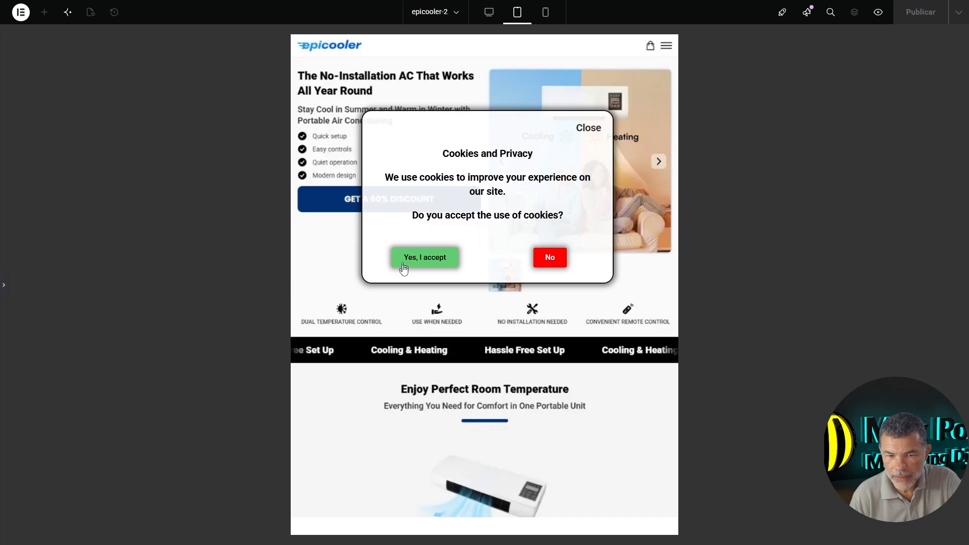
pyautogui.click(545, 13)
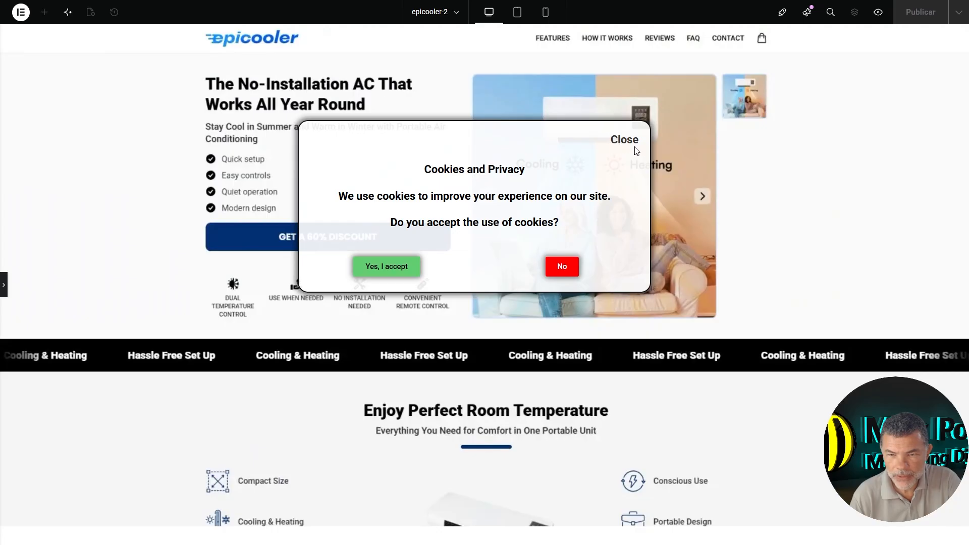
# - Replace the banner's "Close" text with "X" and preview the full-width desktop layout
pyautogui.click(4, 285)
pyautogui.click(650, 157)
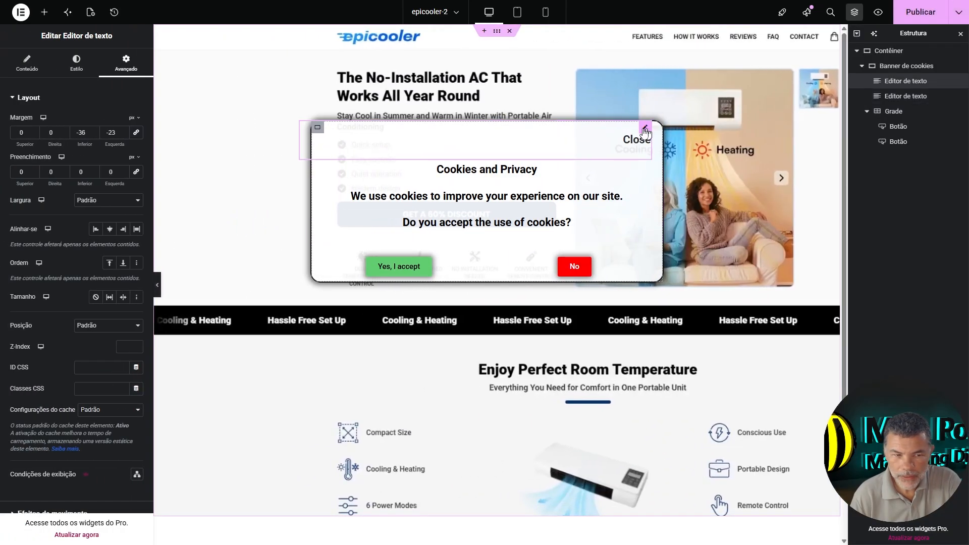
pyautogui.click(29, 62)
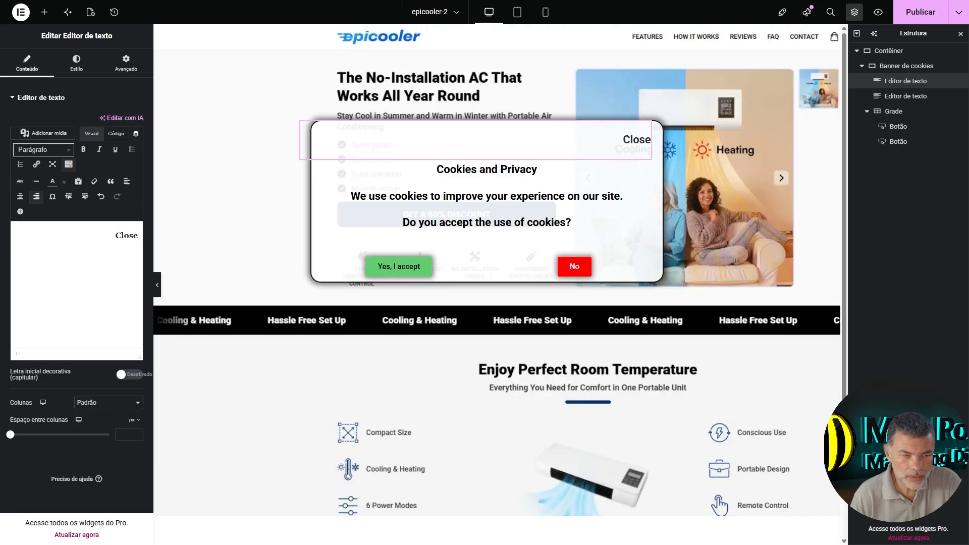
pyautogui.doubleClick(126, 235)
pyautogui.write('X')
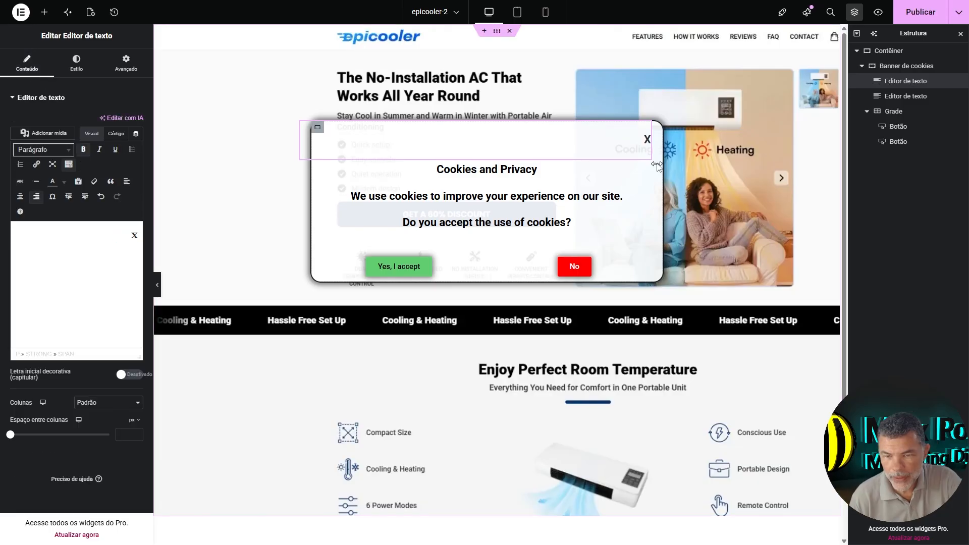
pyautogui.click(157, 285)
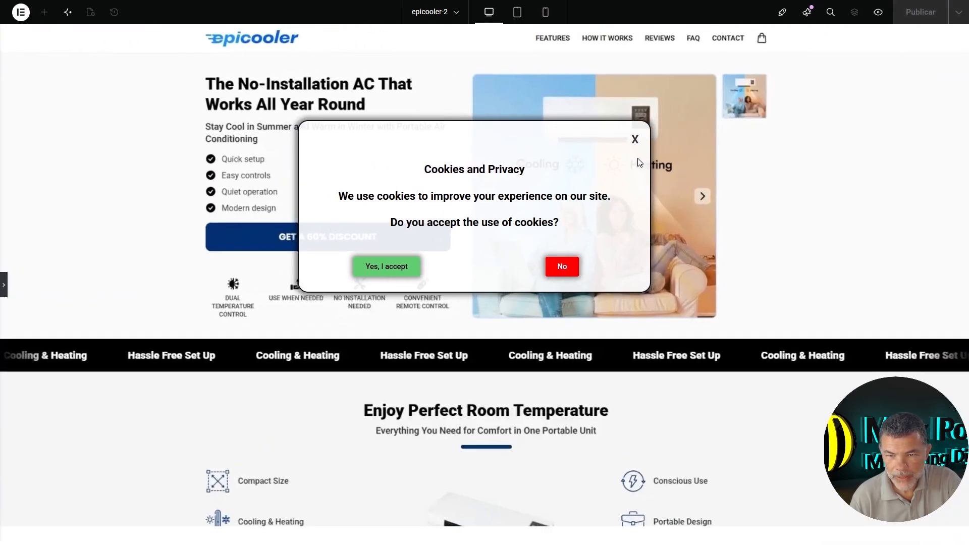
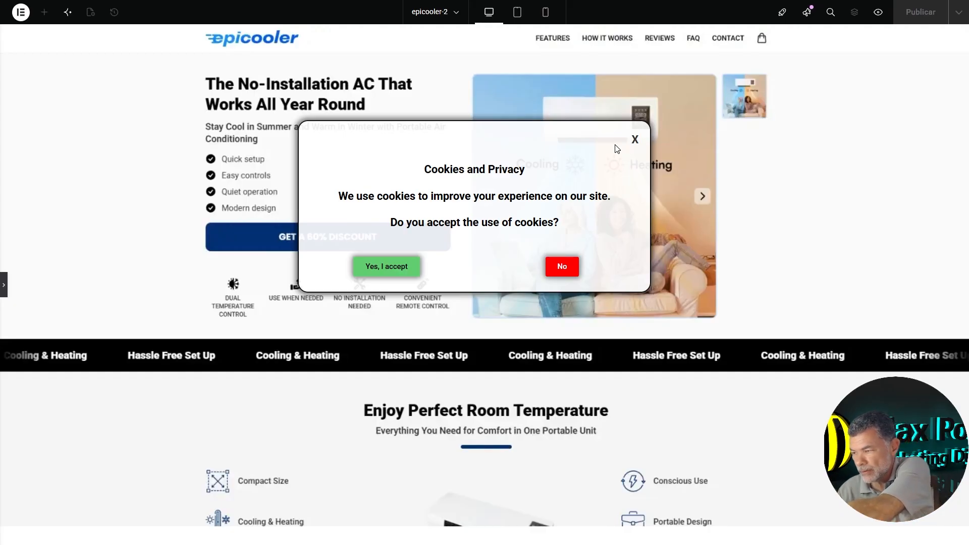
# - Change the banner's "X" text back to "Close" and preview the desktop page
pyautogui.click(3, 284)
pyautogui.moveTo(130, 236); pyautogui.dragTo(150, 235)
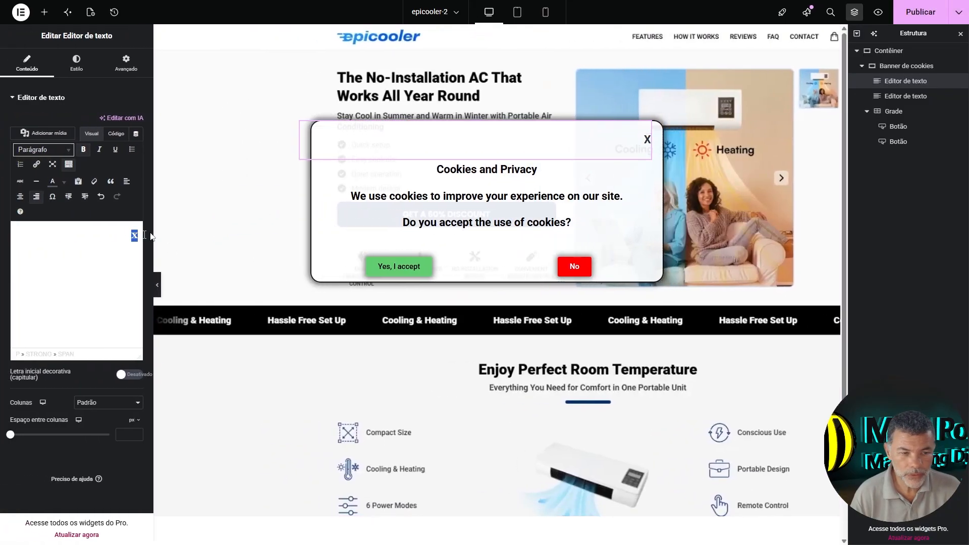
pyautogui.write('Close')
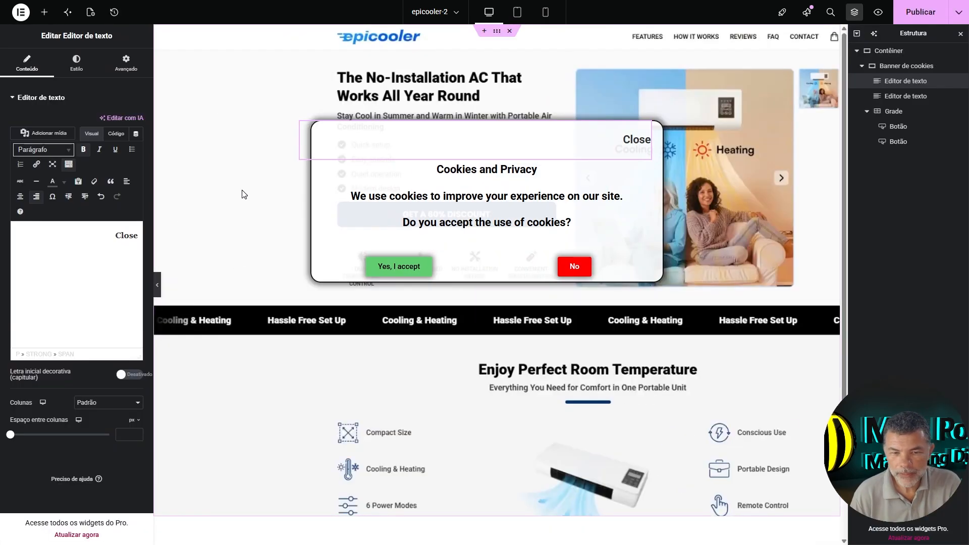
pyautogui.click(156, 285)
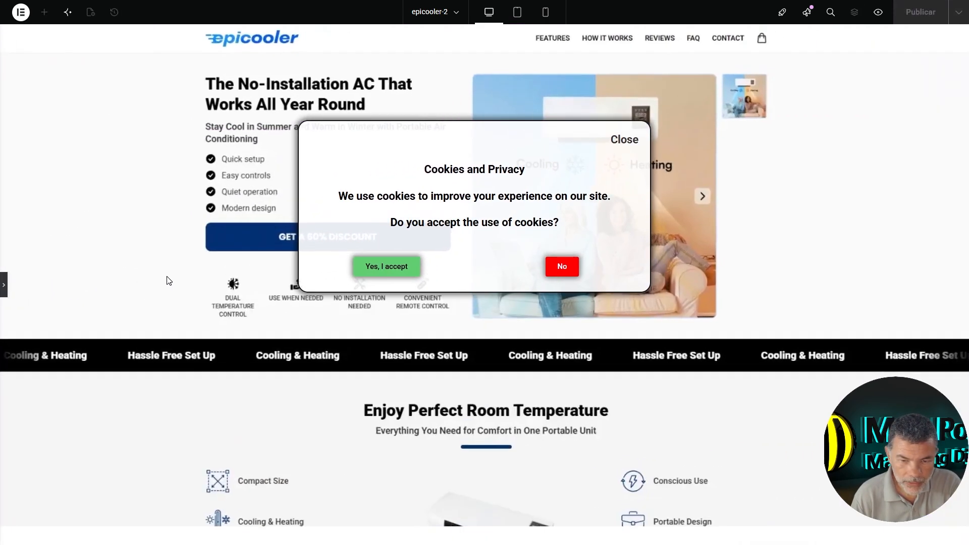
# - Give the "Yes, I accept" button a hover transform scale of 1.1
pyautogui.click(4, 284)
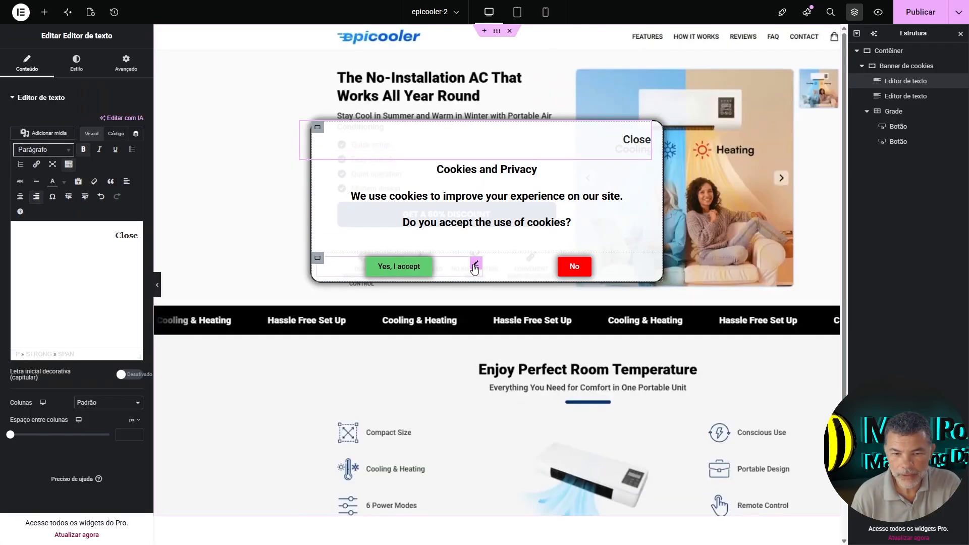
pyautogui.click(475, 264)
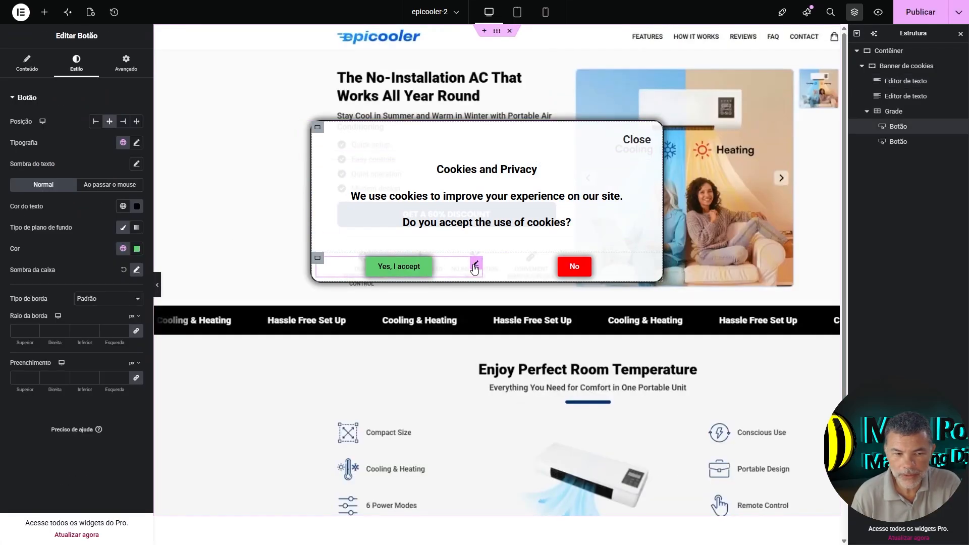
pyautogui.click(120, 71)
pyautogui.scroll(-3, 51, 227)
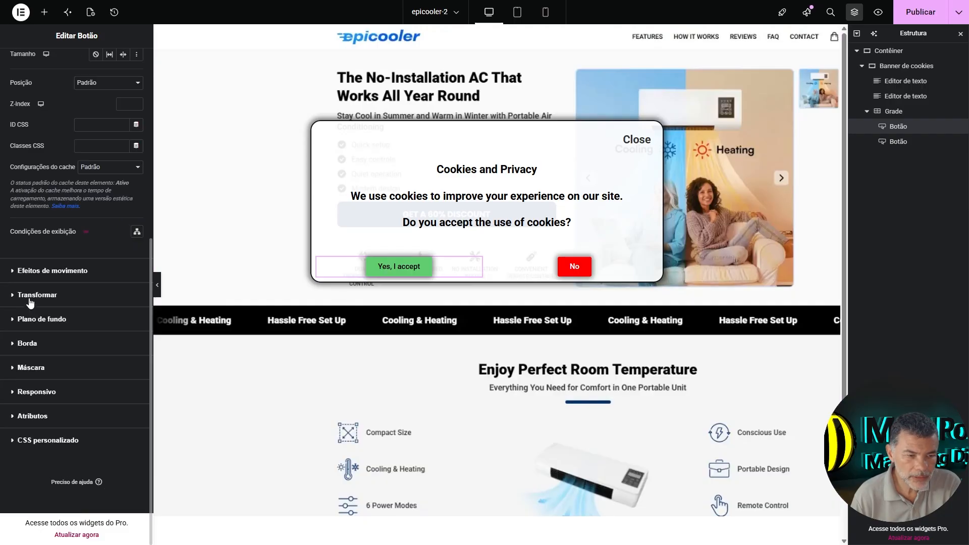
pyautogui.click(30, 296)
pyautogui.click(97, 173)
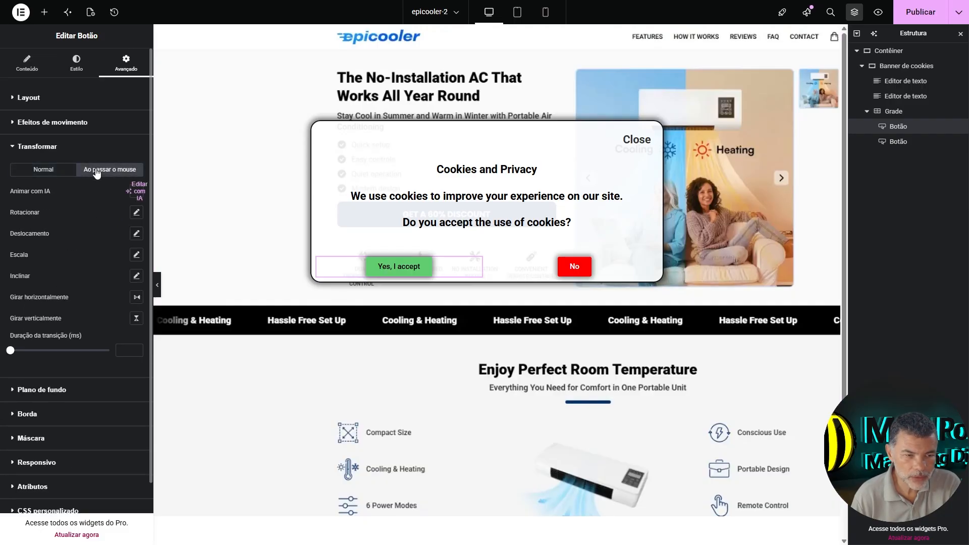
pyautogui.click(136, 254)
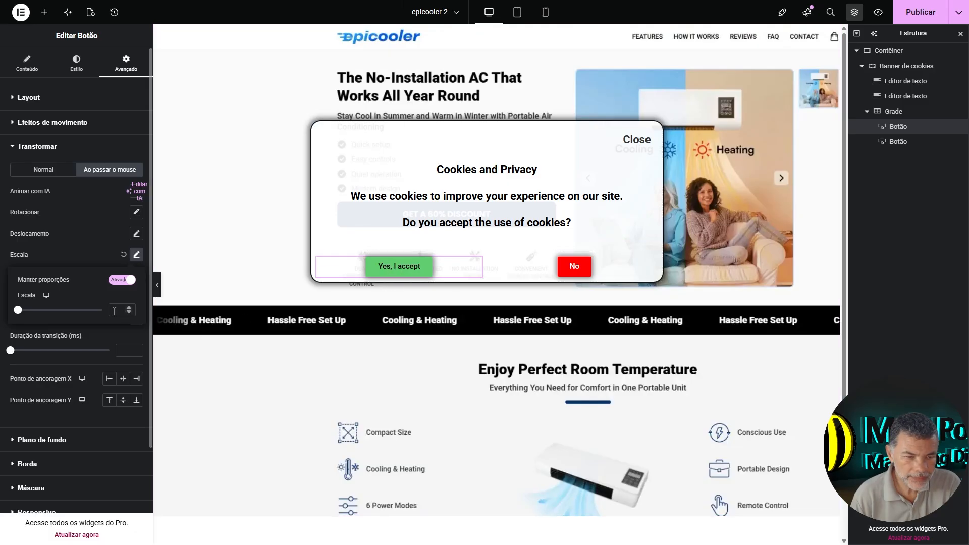
pyautogui.doubleClick(129, 309)
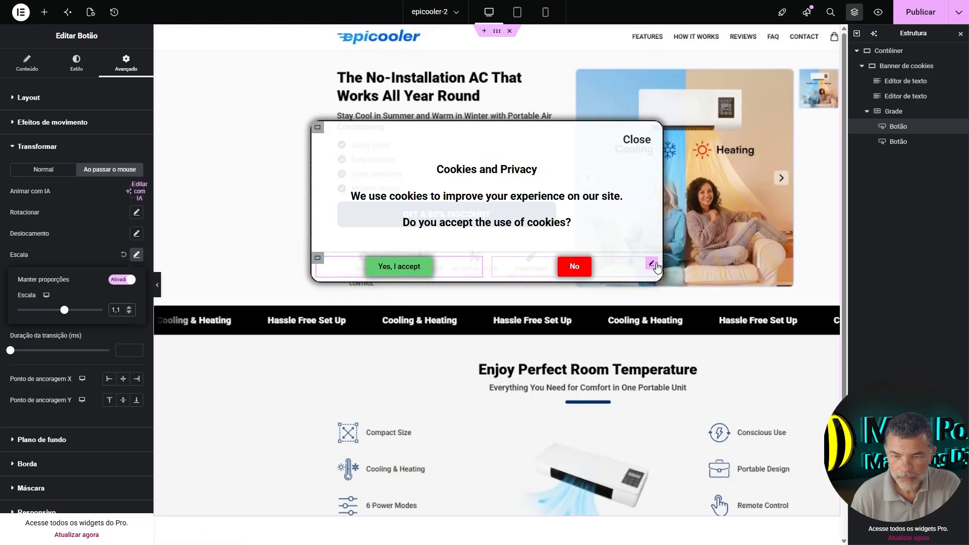
# - Open the Transform settings of the banner's "No" button
pyautogui.click(652, 264)
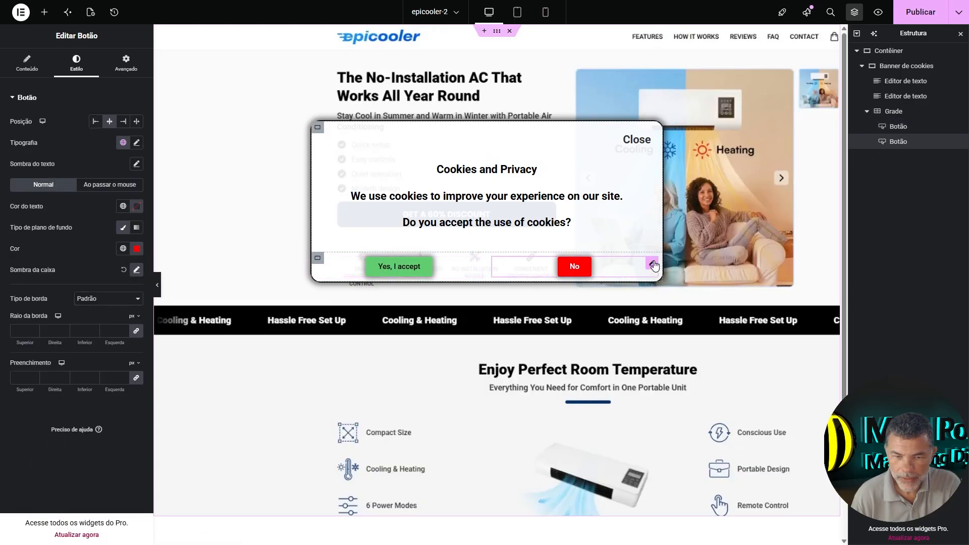
pyautogui.click(125, 63)
pyautogui.scroll(-5, 59, 240)
pyautogui.click(48, 350)
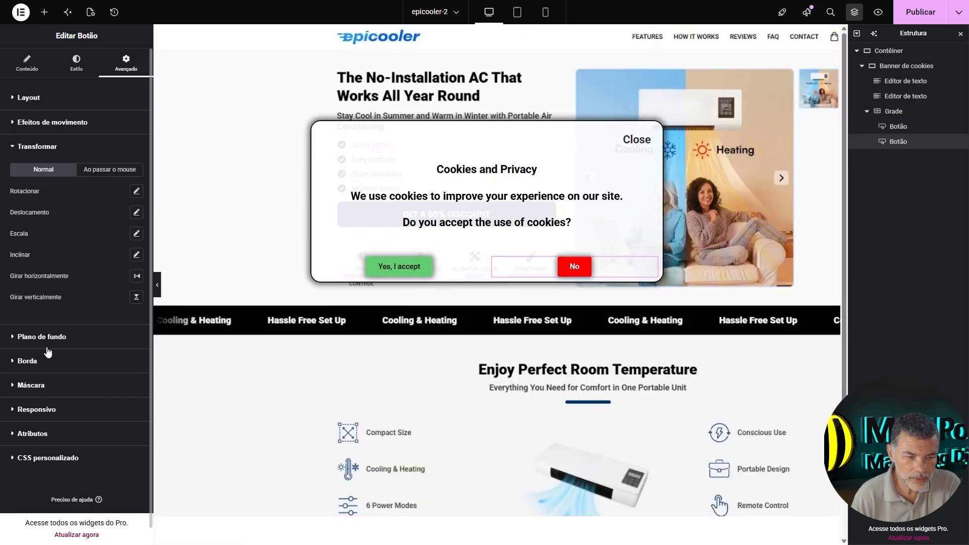
pyautogui.click(136, 234)
pyautogui.click(129, 287)
pyautogui.click(129, 287)
pyautogui.click(129, 287)
pyautogui.click(129, 287)
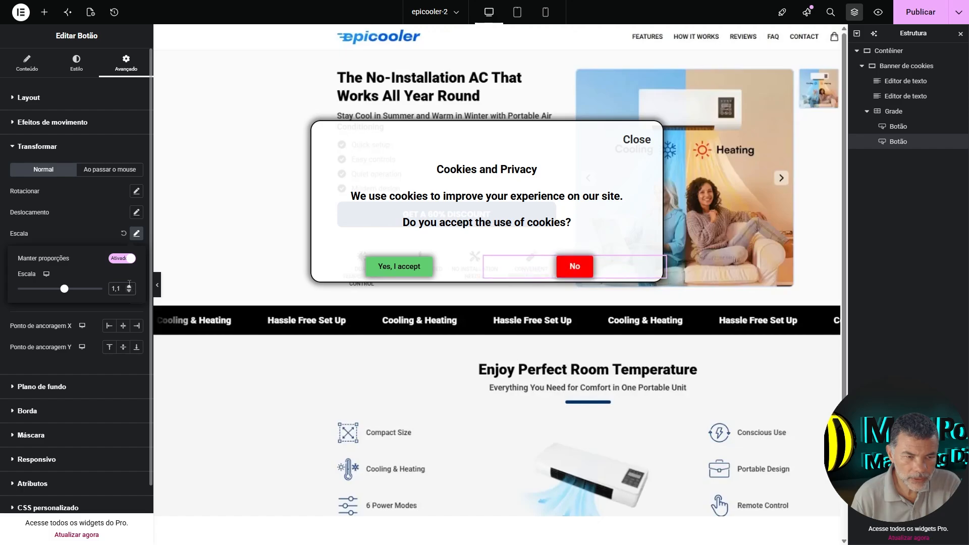
pyautogui.click(106, 170)
pyautogui.click(47, 170)
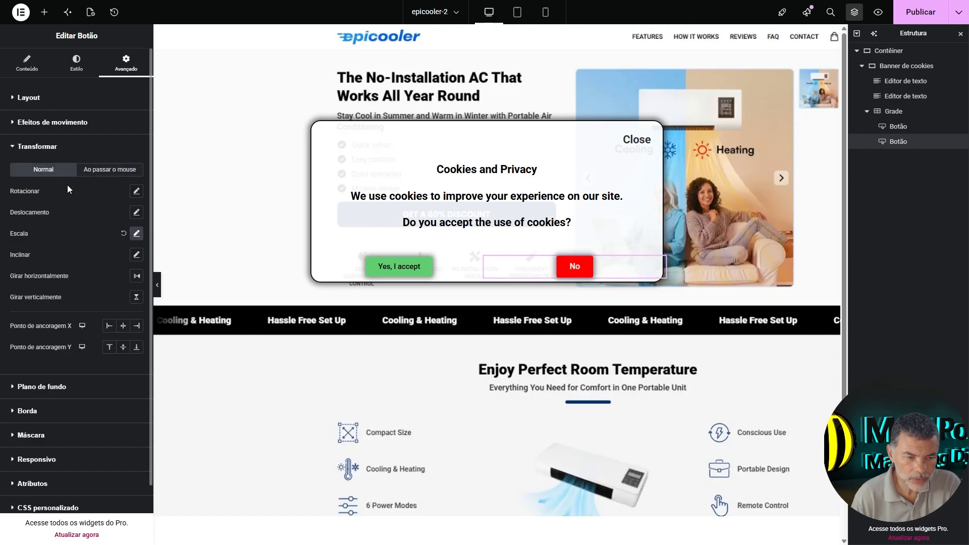
pyautogui.click(123, 234)
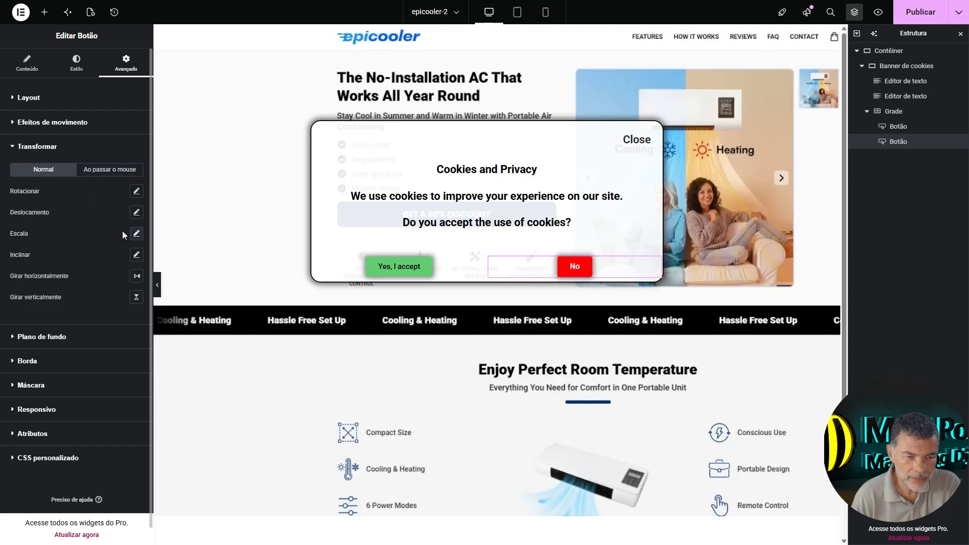
# - Give the "No" button a hover transform scale of 1.1 and publish the page
pyautogui.click(103, 171)
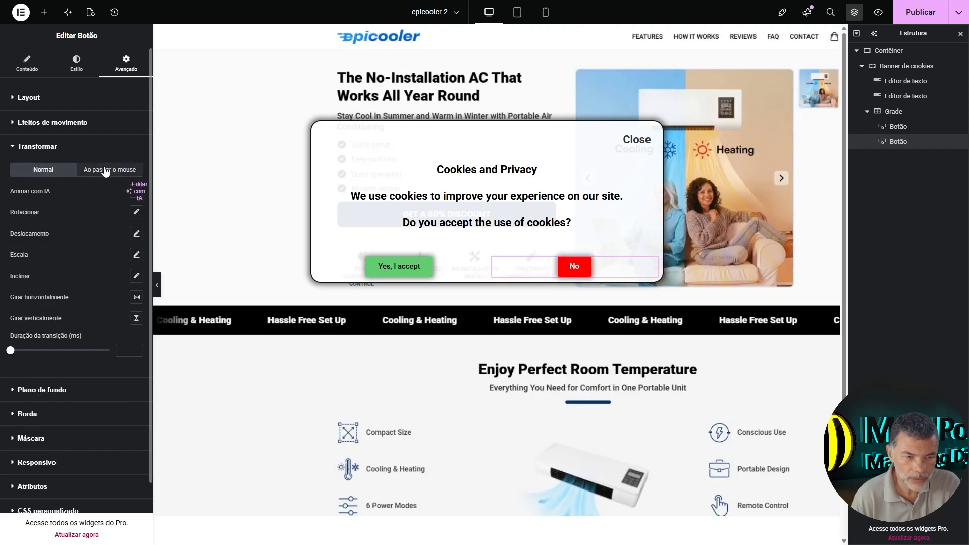
pyautogui.click(137, 255)
pyautogui.click(130, 307)
pyautogui.click(129, 308)
pyautogui.click(130, 307)
pyautogui.click(130, 307)
pyautogui.click(129, 308)
pyautogui.click(130, 308)
pyautogui.click(130, 307)
pyautogui.click(130, 308)
pyautogui.click(130, 308)
pyautogui.click(130, 308)
pyautogui.click(129, 307)
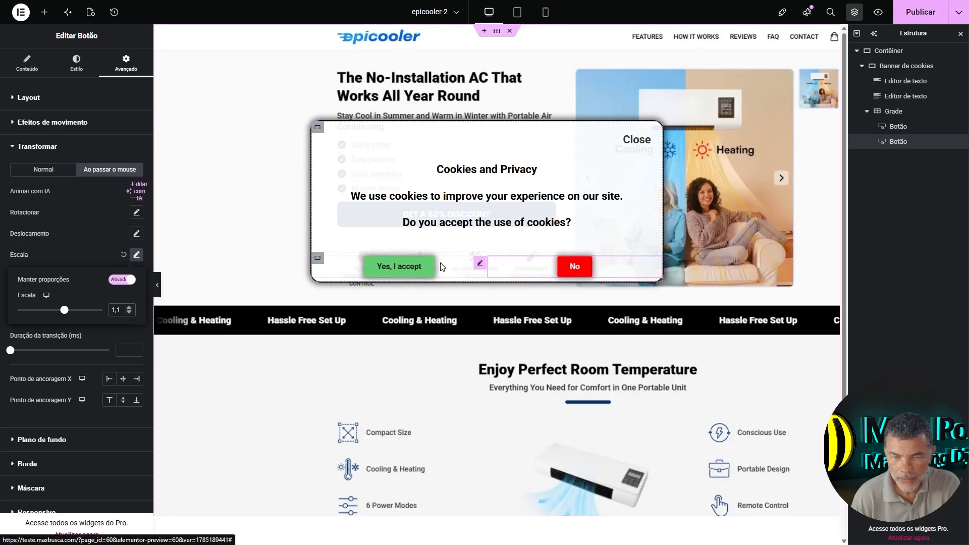
pyautogui.click(919, 18)
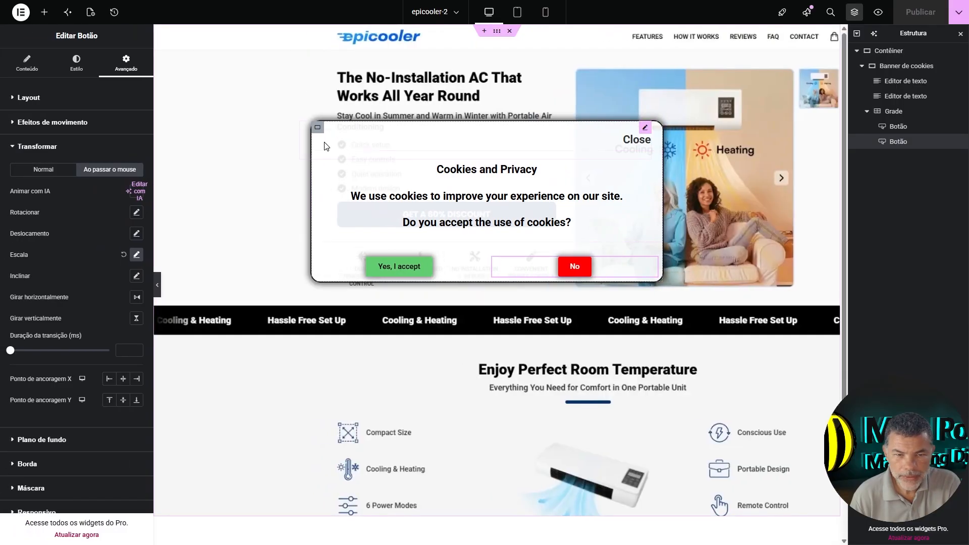
# - Change the cookie banner container's background from white to a translucent near-black
pyautogui.click(317, 128)
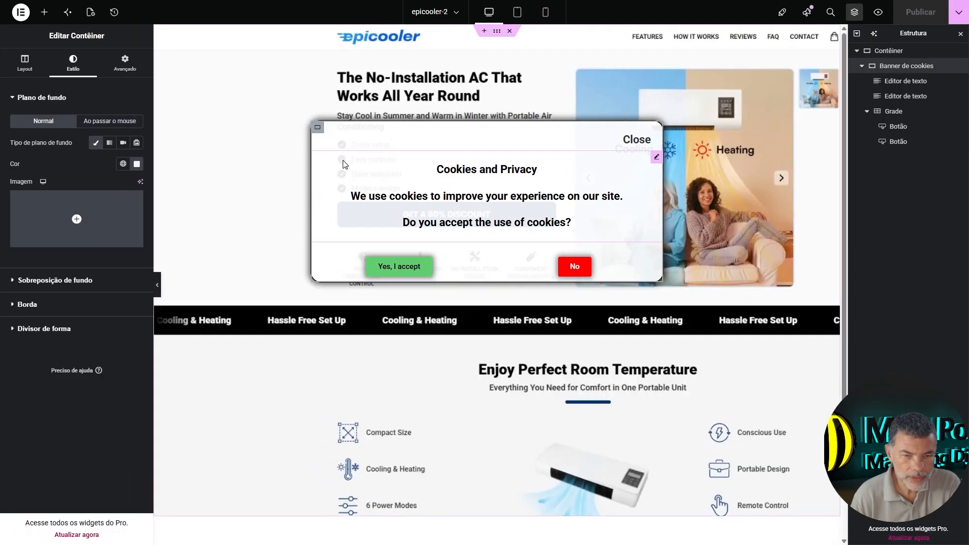
pyautogui.click(142, 164)
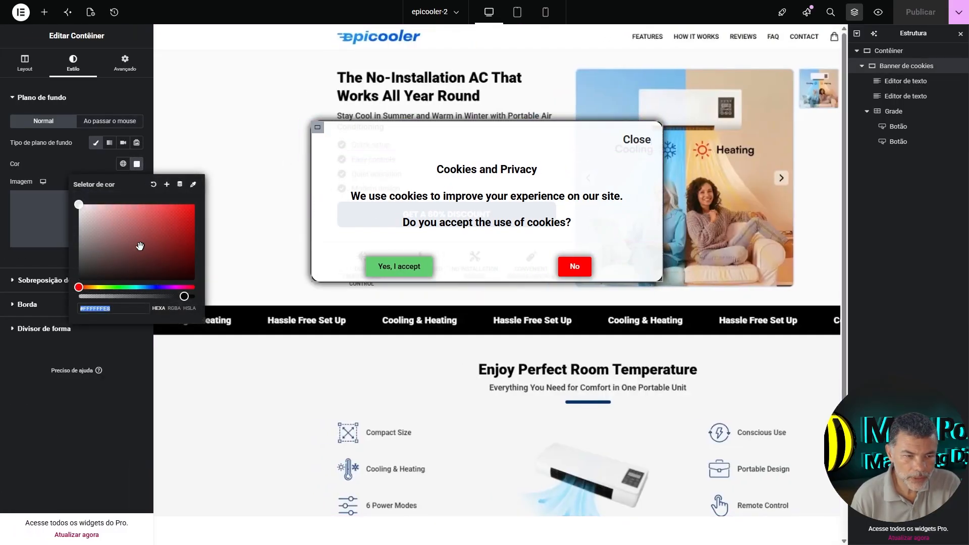
pyautogui.moveTo(130, 246); pyautogui.dragTo(45, 282)
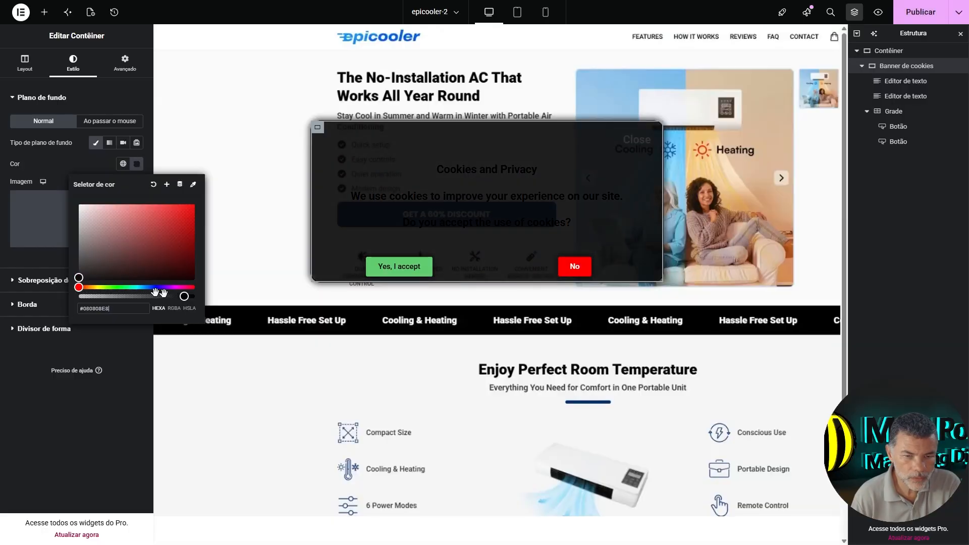
pyautogui.click(65, 253)
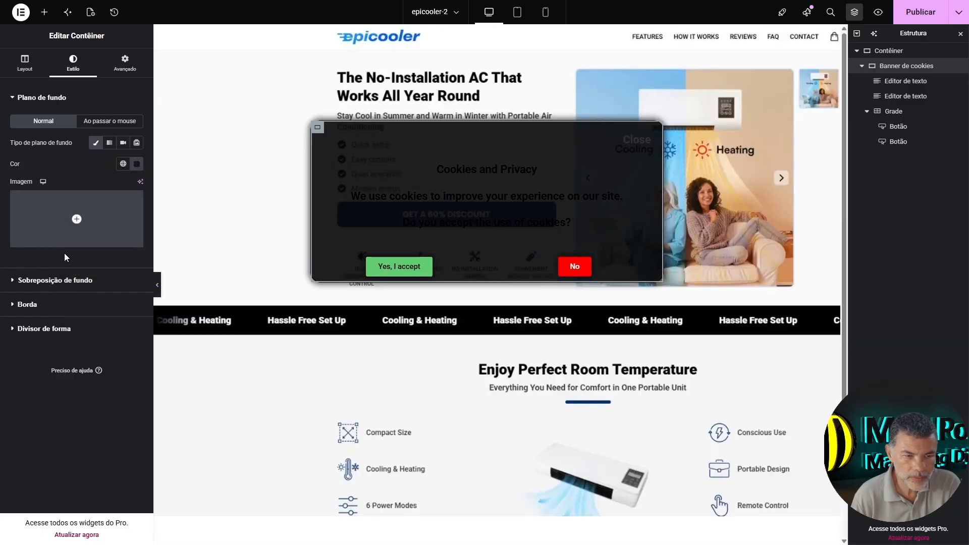
# - Change the banner's "Close" text and its cookie message to white, and preview the desktop page
pyautogui.click(648, 134)
pyautogui.click(533, 191)
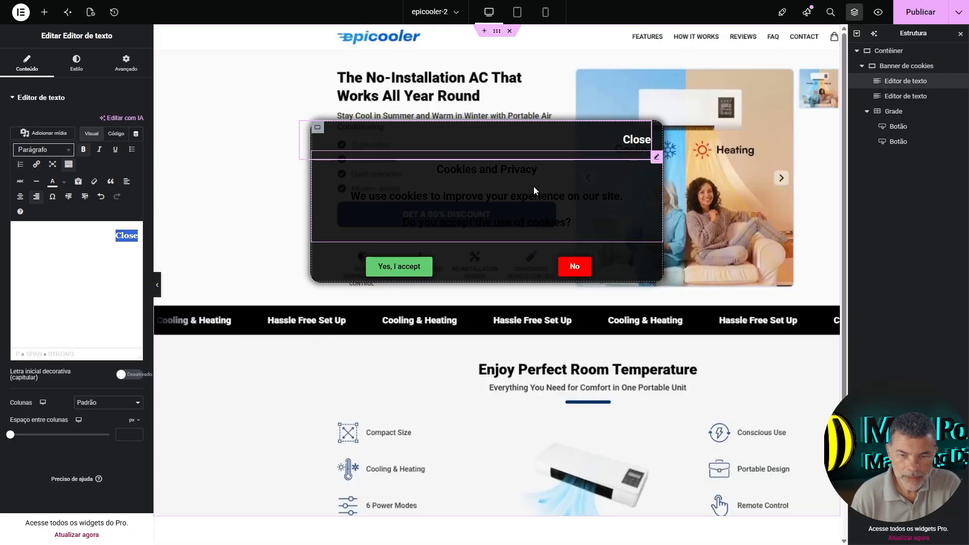
pyautogui.click(27, 65)
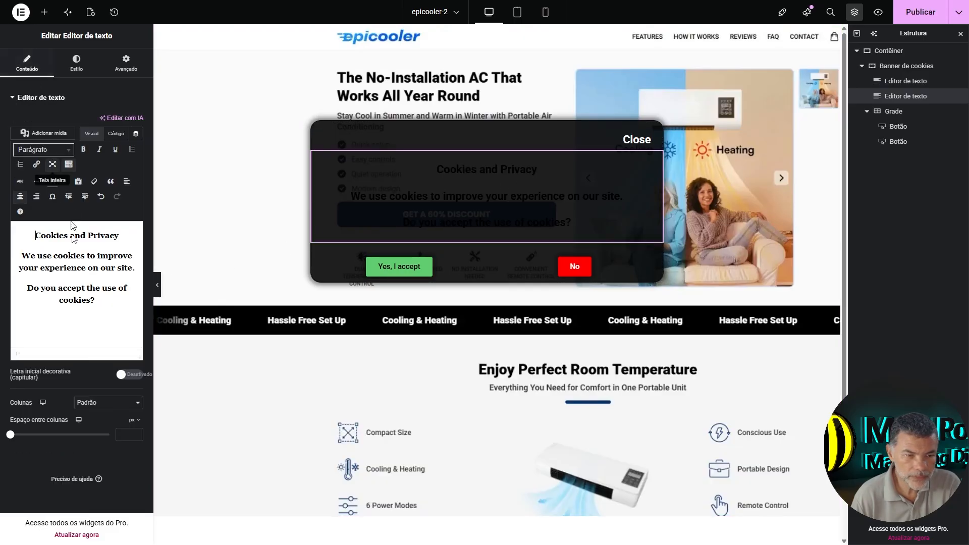
pyautogui.hotkey('ctrl', 'a')
pyautogui.hotkey('ctrl', 'b')
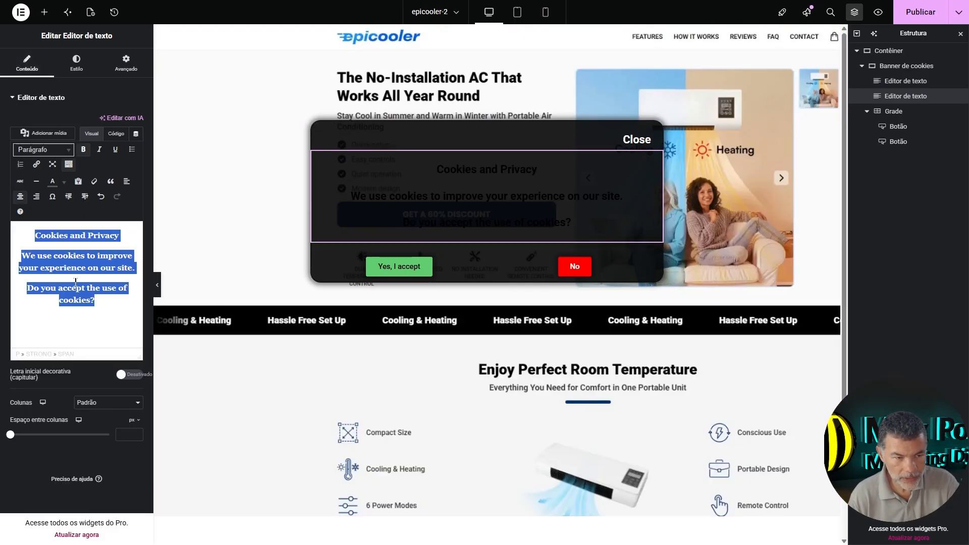
pyautogui.click(64, 182)
pyautogui.click(91, 230)
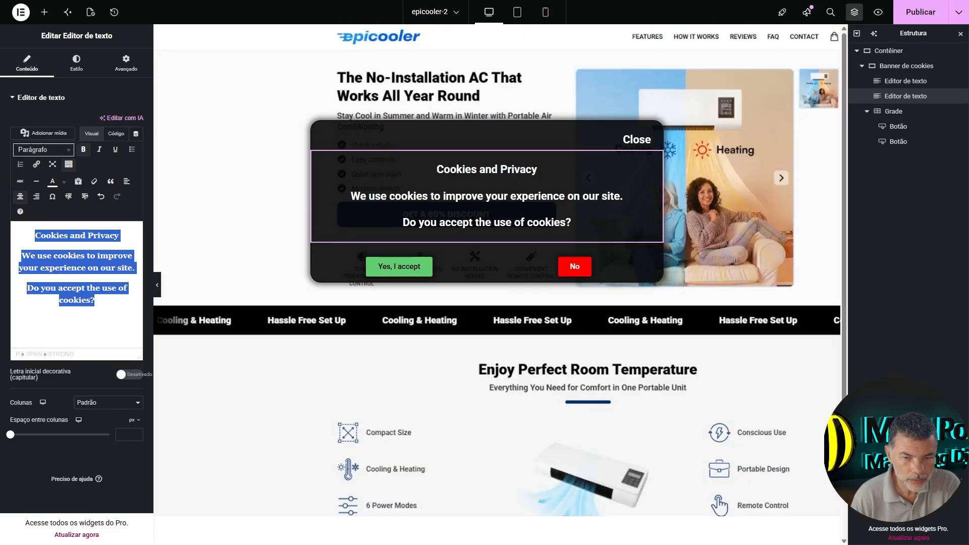
pyautogui.click(157, 285)
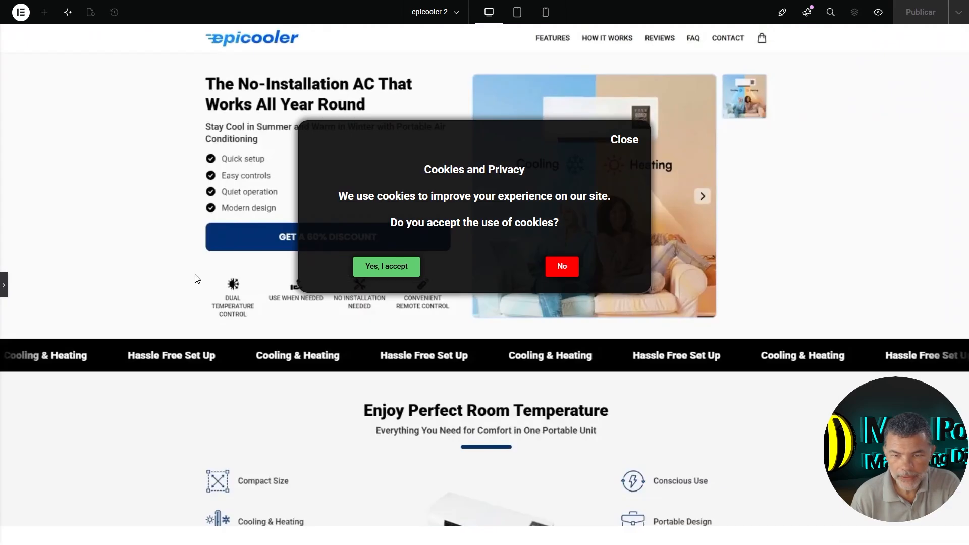
# - Lower the opacity of the banner's dark background, using the colour #080808C4
pyautogui.click(3, 284)
pyautogui.click(323, 128)
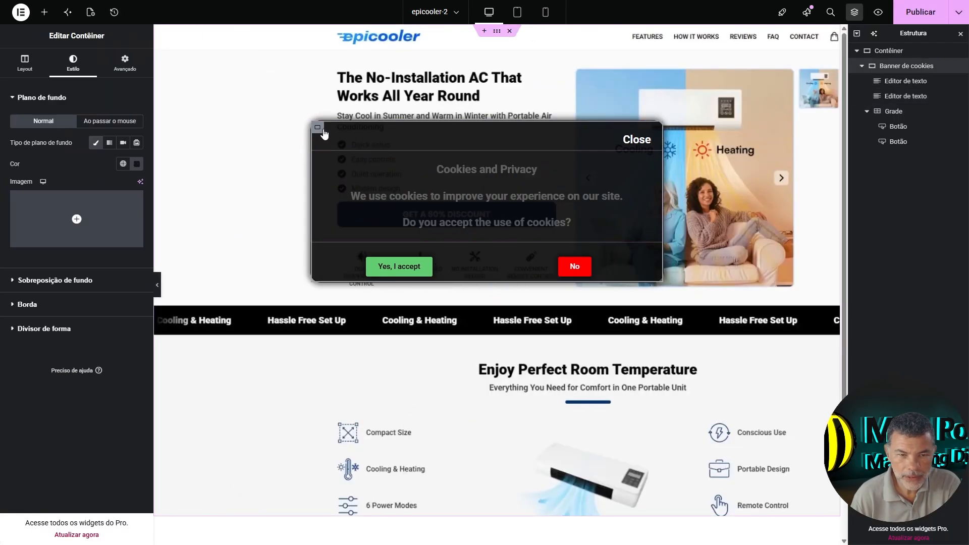
pyautogui.click(135, 166)
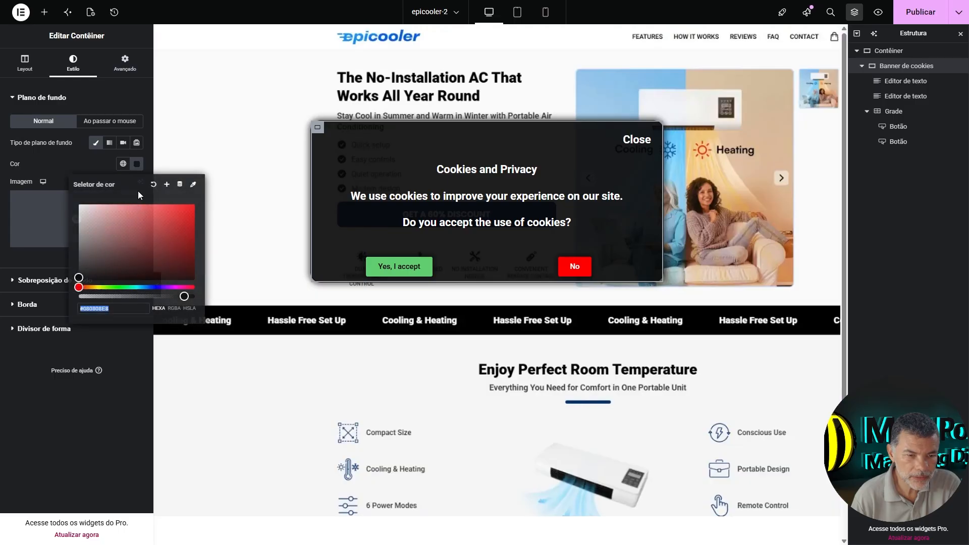
pyautogui.moveTo(187, 296); pyautogui.dragTo(168, 295)
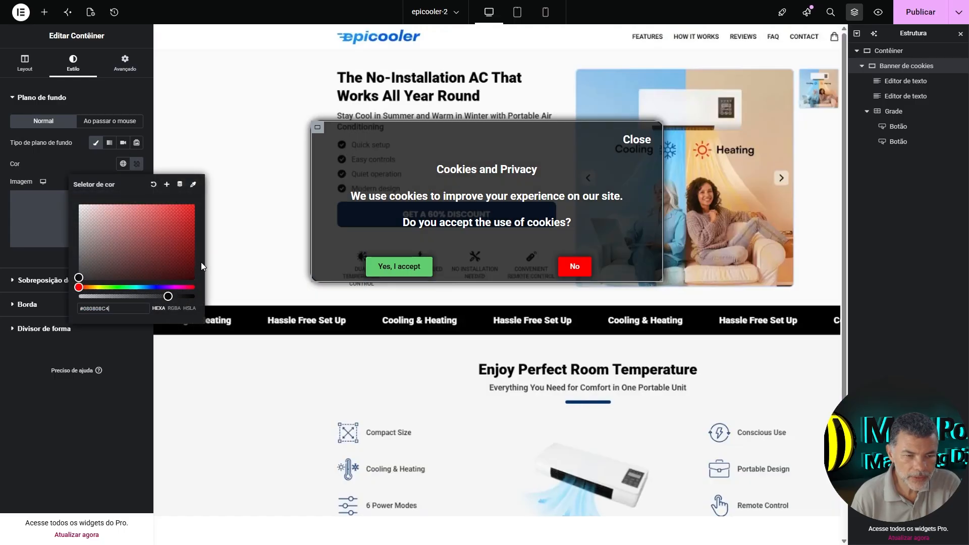
pyautogui.hotkey('ctrl', 'p')
pyautogui.hotkey('ctrl', 'p')
# - Set the cookie banner's border type to Nenhum (none) and preview the full-width desktop page
pyautogui.click(50, 302)
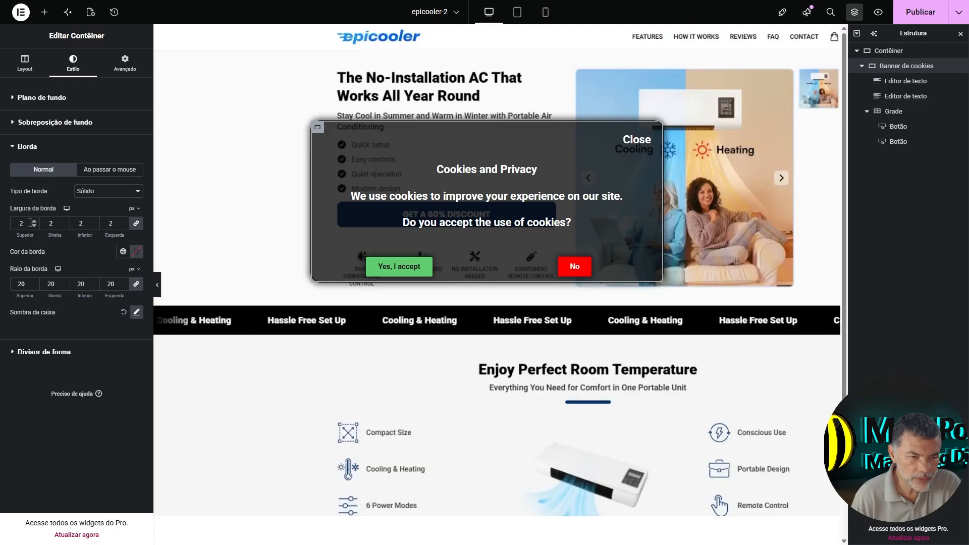
pyautogui.click(157, 285)
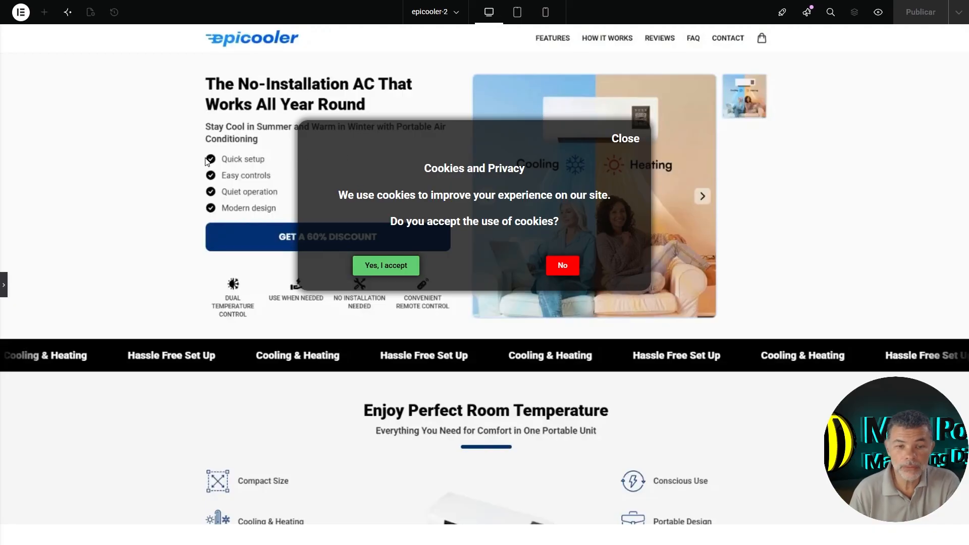
pyautogui.click(4, 283)
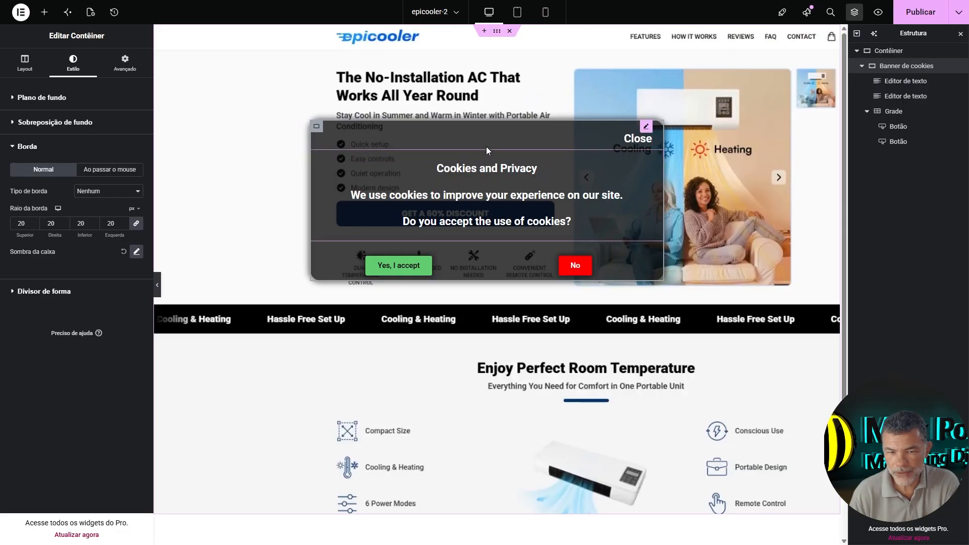
pyautogui.click(157, 285)
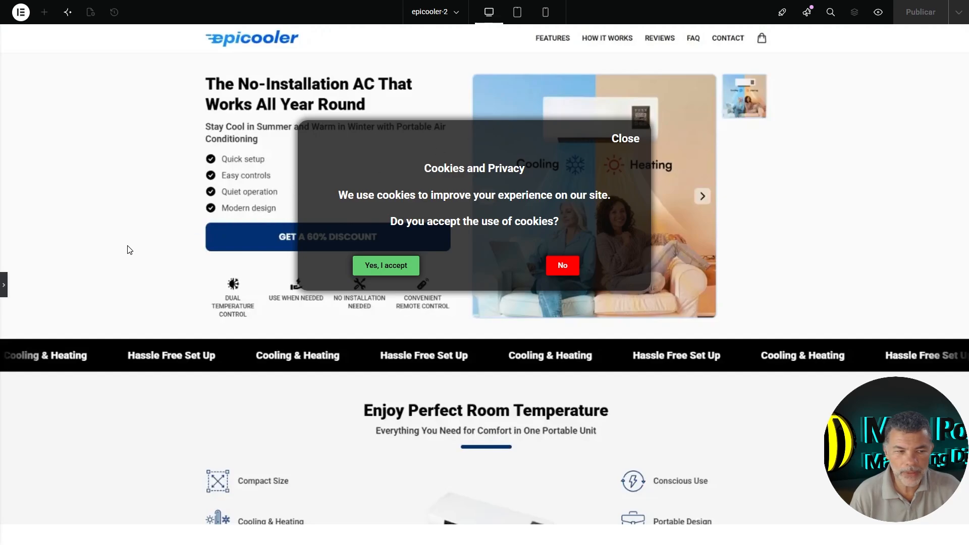
pyautogui.click(4, 287)
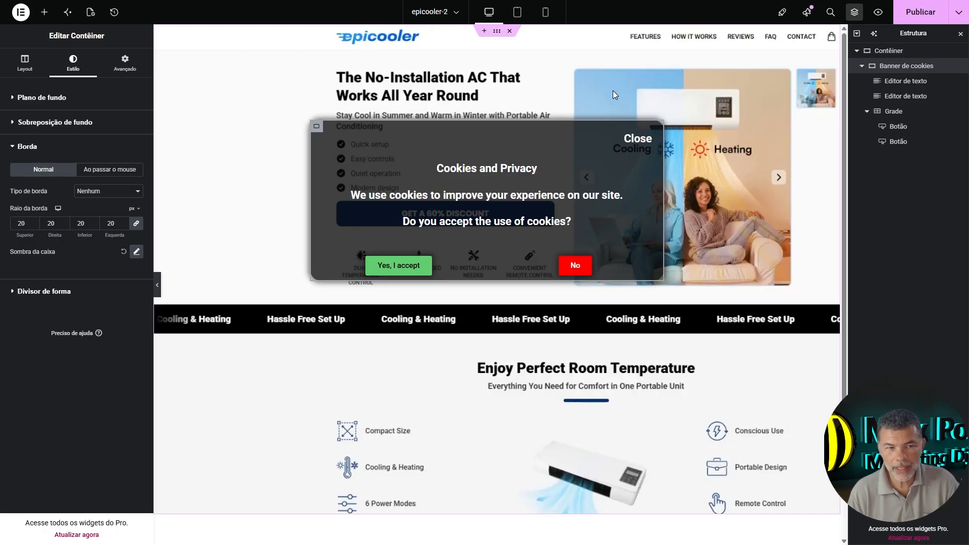
# - Switch to the GuruMedia affiliate platform in the browser and browse its list of public offers
pyautogui.press('super+Tab')
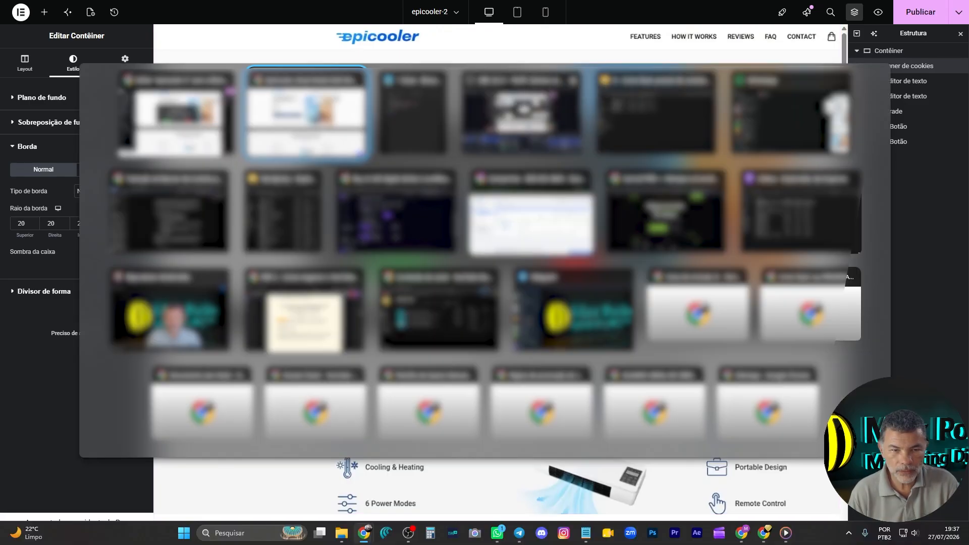
pyautogui.click(350, 71)
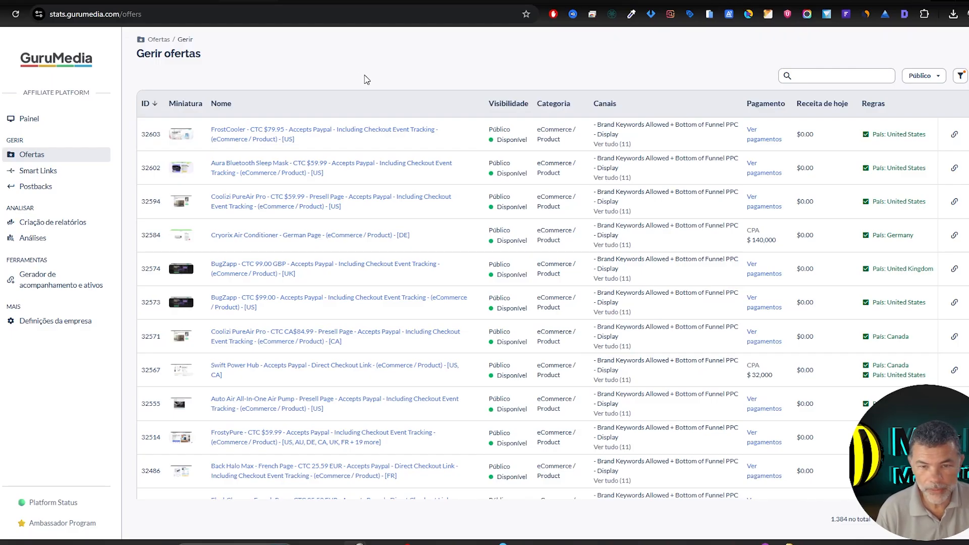
pyautogui.click(800, 77)
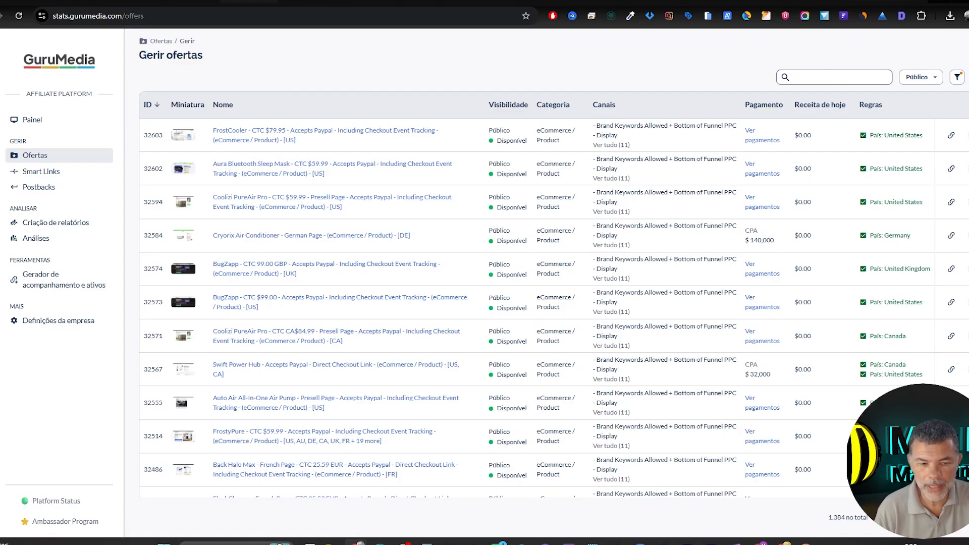
pyautogui.scroll(-20, 458, 108)
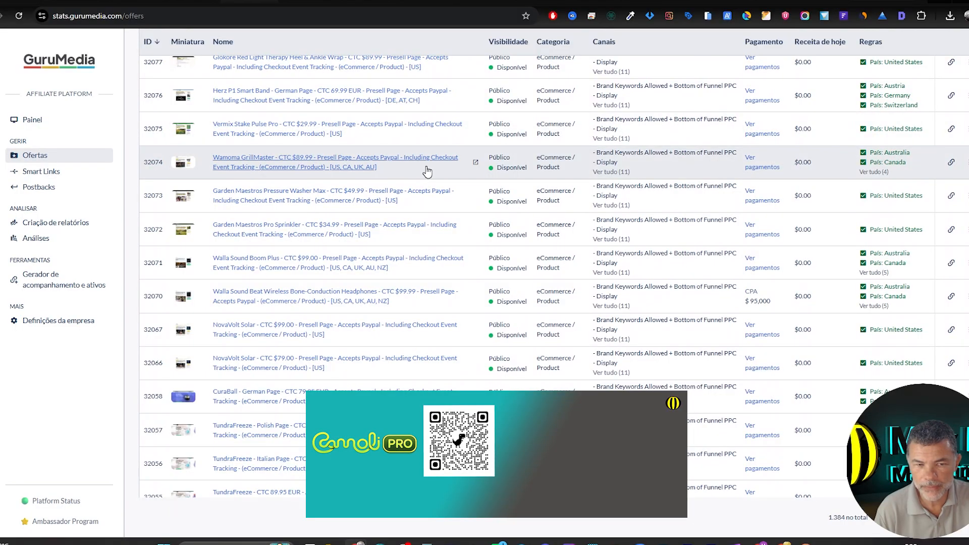
# - Generate the tracking link for the Vermix Stake Pulse Pro offer (ID 32075) and copy it
pyautogui.scroll(-1, 411, 152)
pyautogui.click(410, 131)
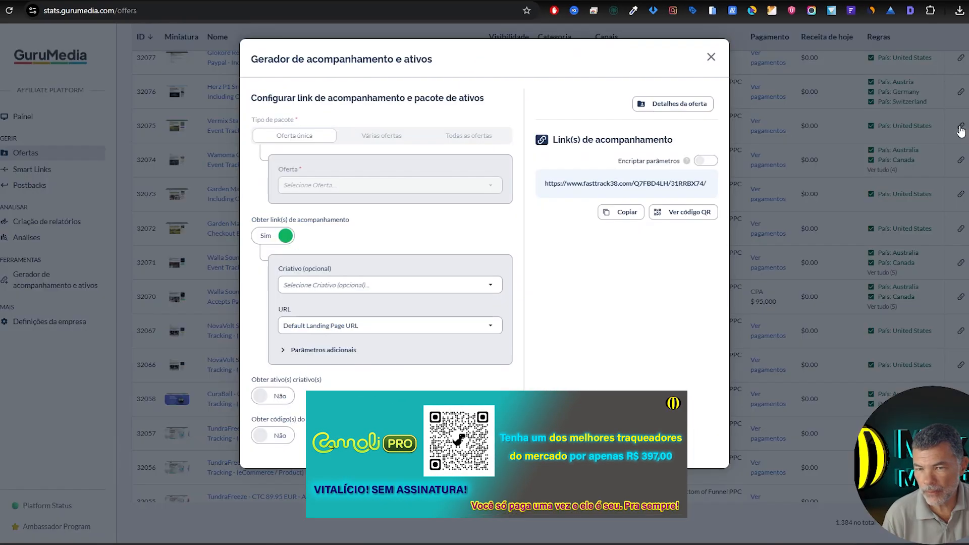
pyautogui.click(626, 212)
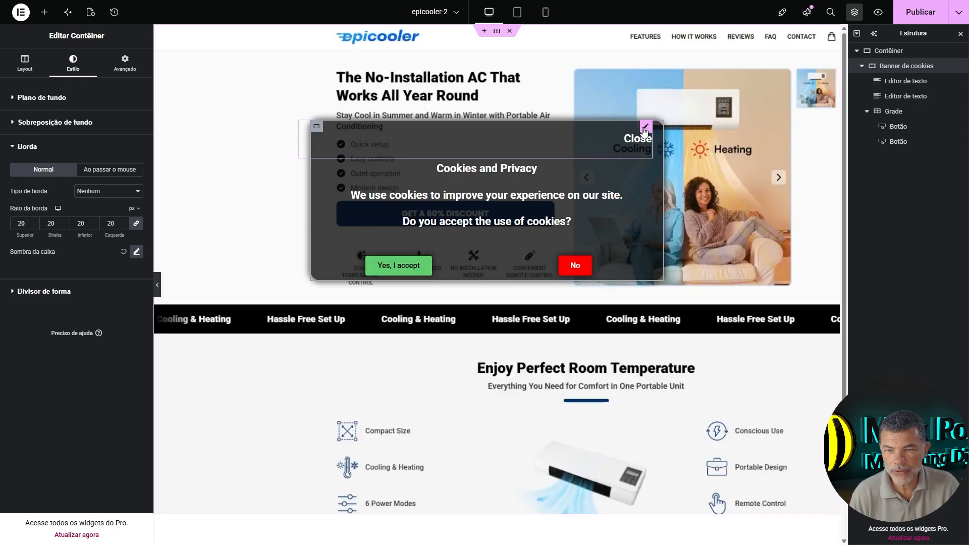
# - Change the cookie banner container's dark background colour to a translucent white
pyautogui.click(646, 127)
pyautogui.doubleClick(118, 235)
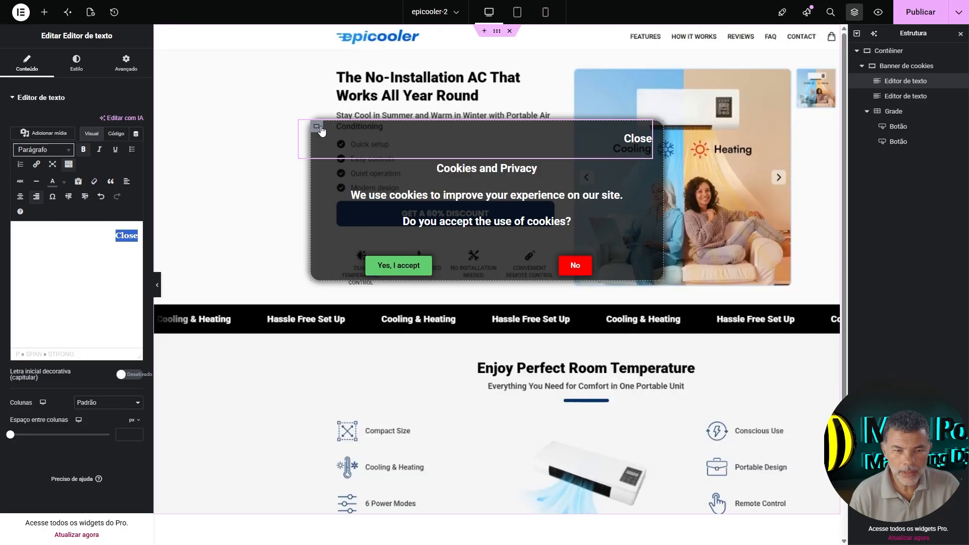
pyautogui.click(316, 127)
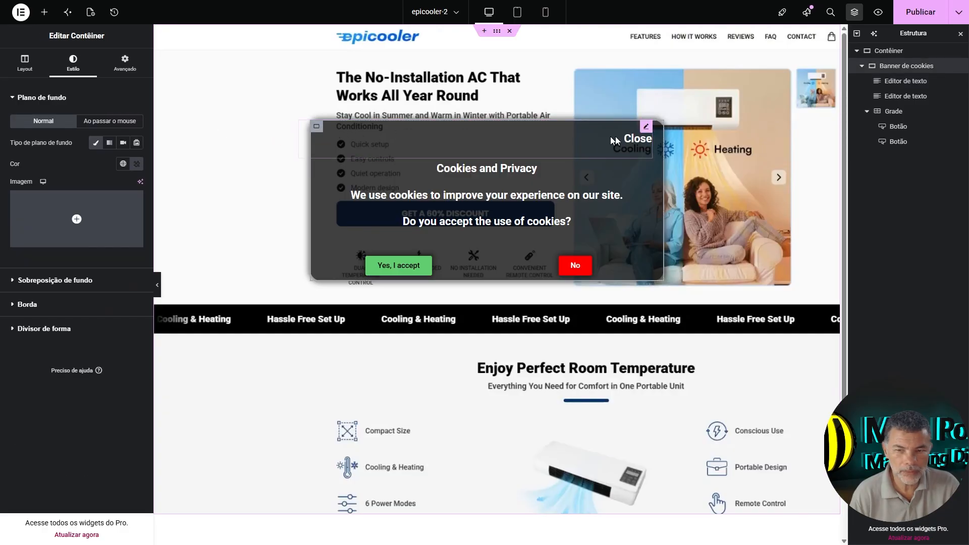
pyautogui.click(136, 164)
# - Change the banner's "Close" text and its whole cookie message to black
pyautogui.click(639, 135)
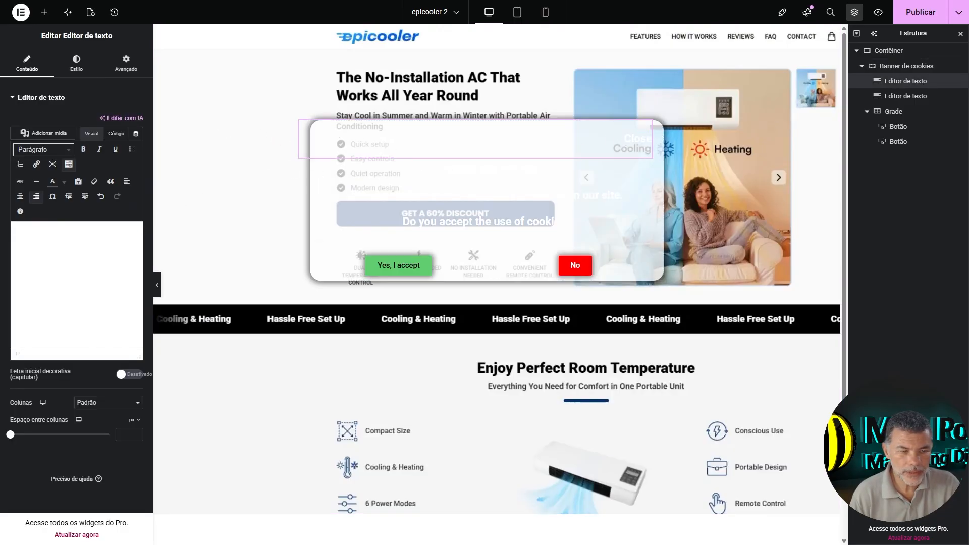
pyautogui.doubleClick(127, 235)
pyautogui.click(55, 182)
pyautogui.click(473, 177)
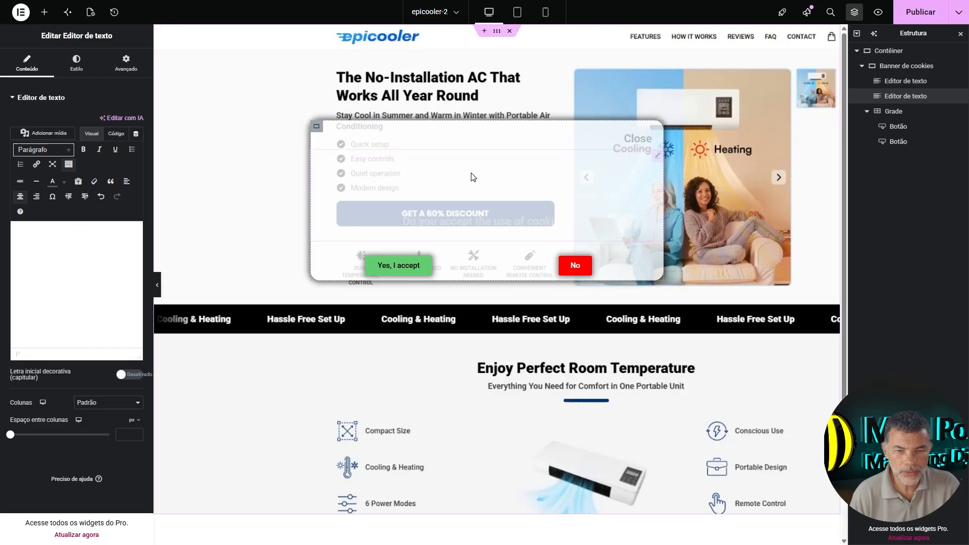
pyautogui.hotkey('ctrl', 'a')
pyautogui.click(57, 187)
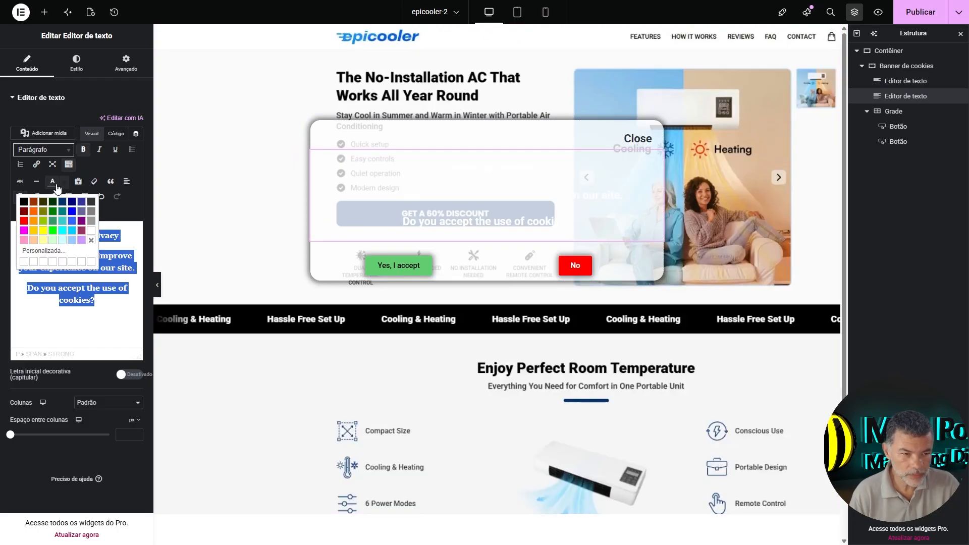
pyautogui.click(23, 202)
pyautogui.click(641, 139)
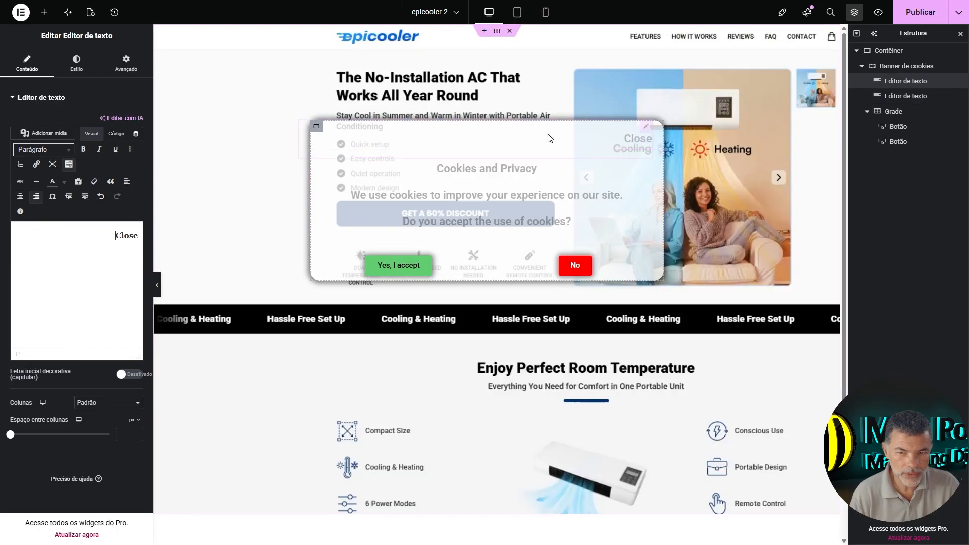
pyautogui.click(63, 183)
pyautogui.click(444, 204)
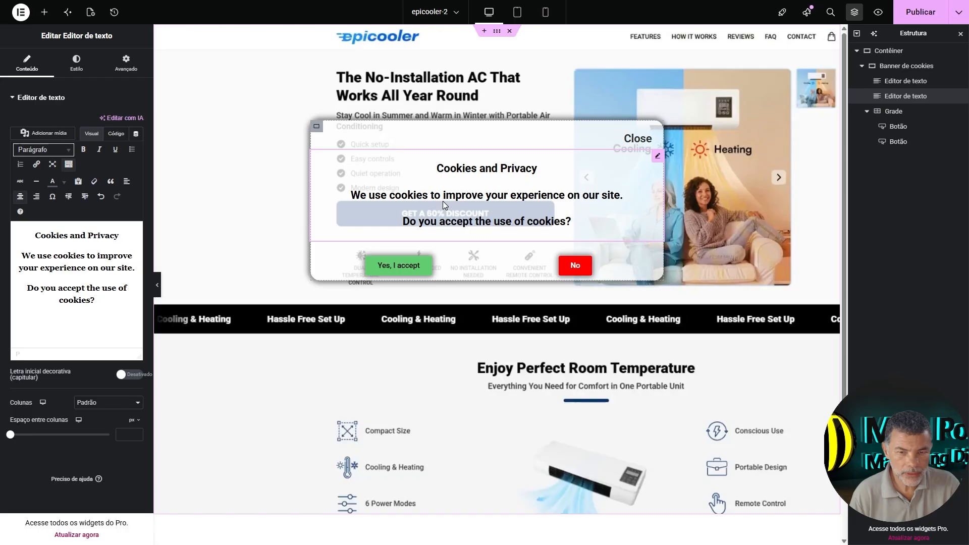
# - Raise the opacity of the cookie banner's white background so it is only slightly see-through
pyautogui.click(317, 127)
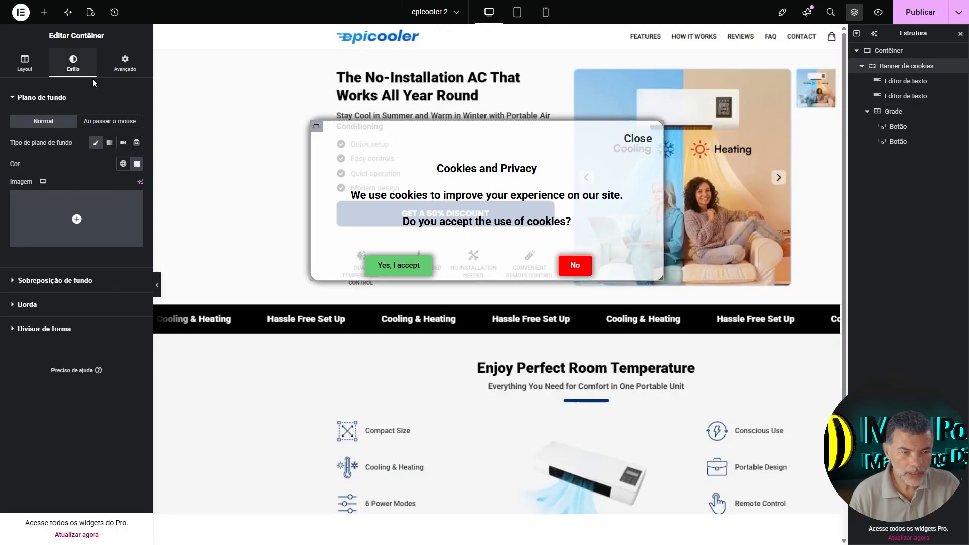
pyautogui.click(137, 164)
pyautogui.moveTo(168, 296); pyautogui.dragTo(184, 297)
pyautogui.click(234, 146)
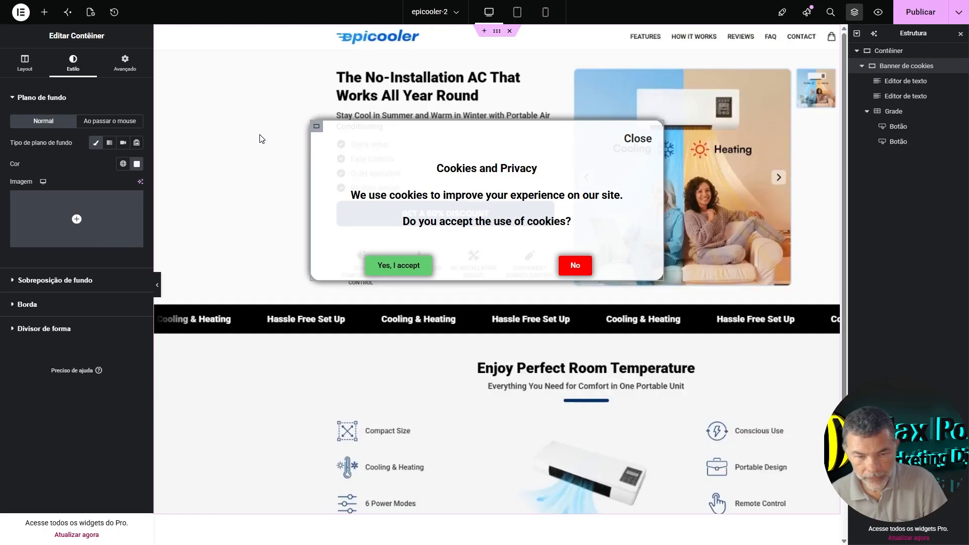
# - Link the banner's "Close" text to the copied fasttrack38.com tracking URL
pyautogui.click(307, 138)
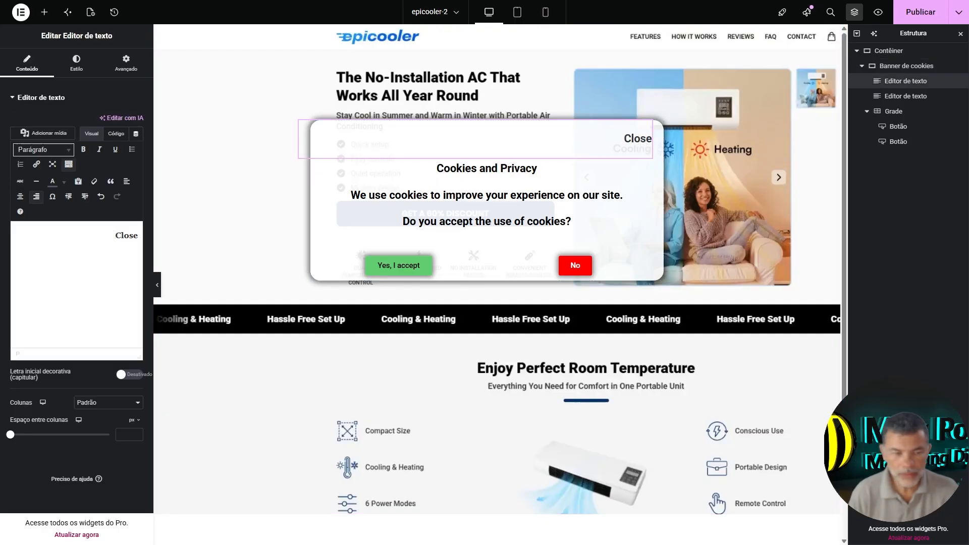
pyautogui.doubleClick(125, 235)
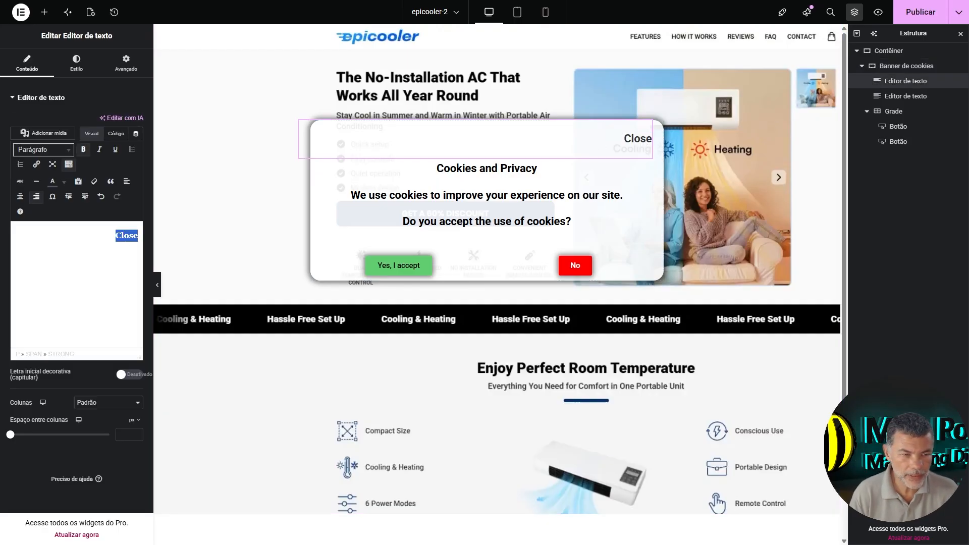
pyautogui.click(36, 165)
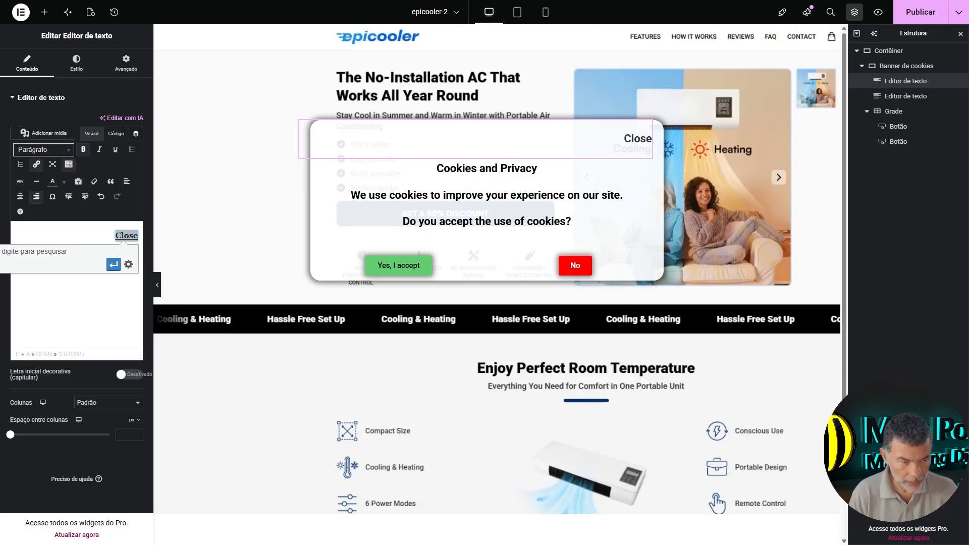
pyautogui.hotkey('ctrl', 'v')
pyautogui.click(112, 265)
# - Replace the "Yes, I accept" button's placeholder link with the copied fasttrack38.com tracking URL
pyautogui.click(394, 265)
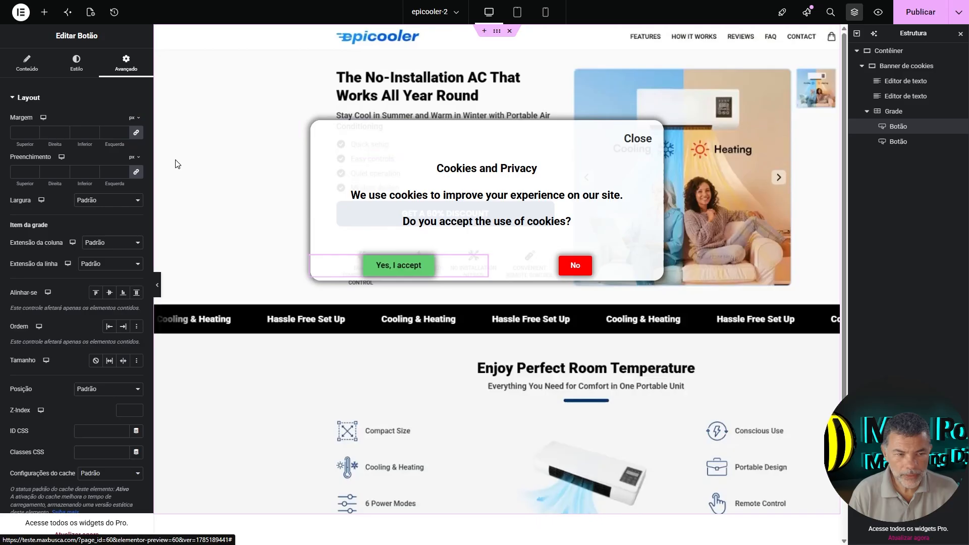
pyautogui.click(27, 63)
pyautogui.moveTo(20, 175); pyautogui.dragTo(1, 176)
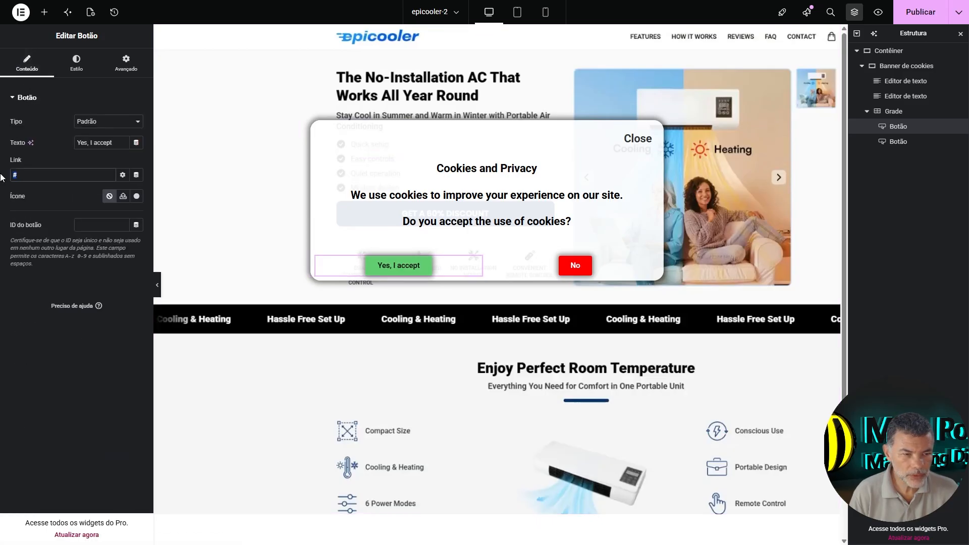
pyautogui.write('https://www.fasttrack38.com/Q7FBD4LH/31RRBX74/')
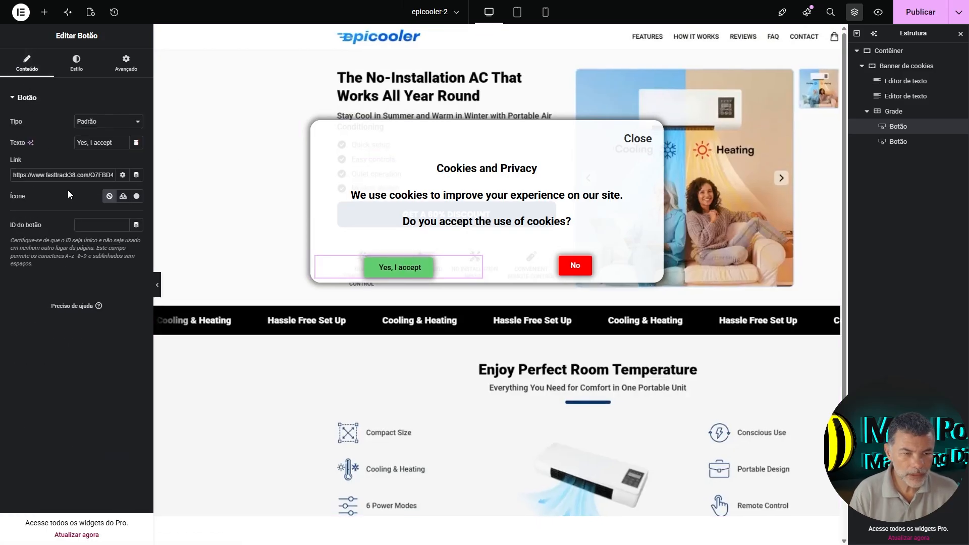
# - Replace the "No" button's placeholder link with the same fasttrack38.com tracking URL
pyautogui.click(575, 265)
pyautogui.click(27, 63)
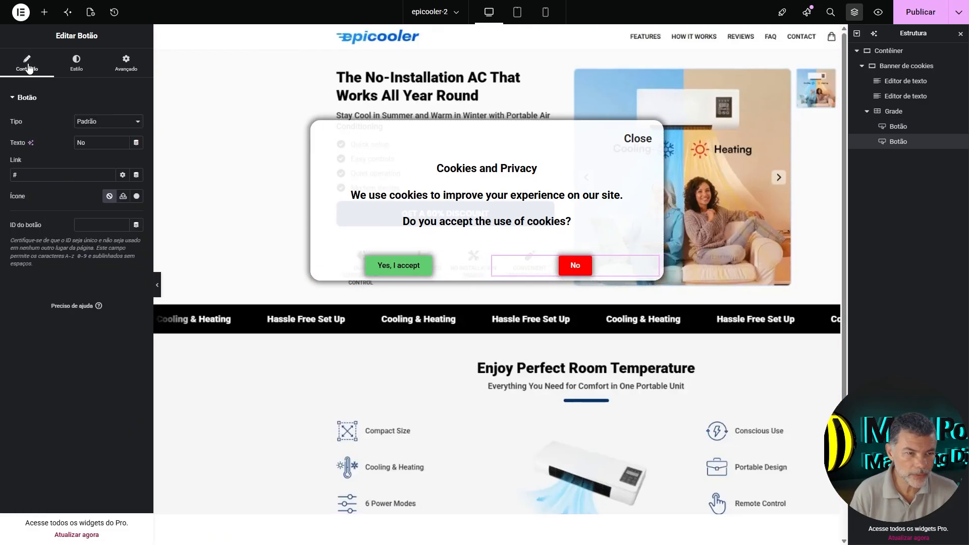
pyautogui.tripleClick(52, 174)
pyautogui.hotkey('ctrl', 'v')
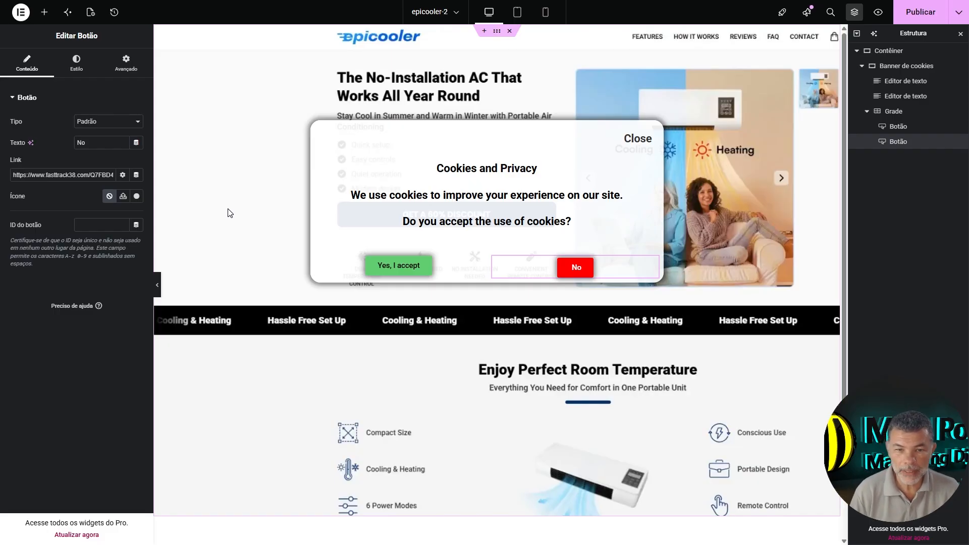
# - Link the "Cookies and Privacy" heading in the banner message to the copied tracking URL
pyautogui.click(527, 166)
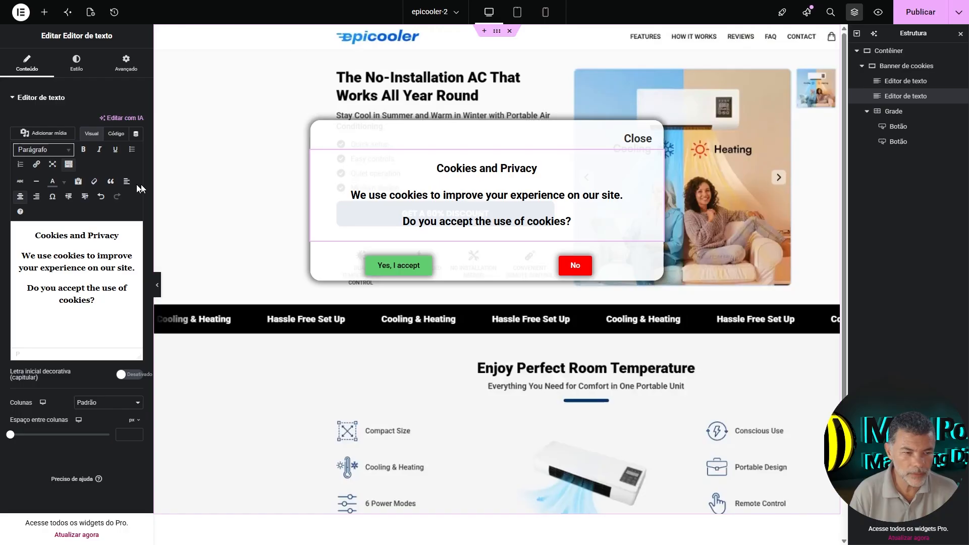
pyautogui.click(80, 223)
pyautogui.moveTo(35, 235); pyautogui.dragTo(119, 235)
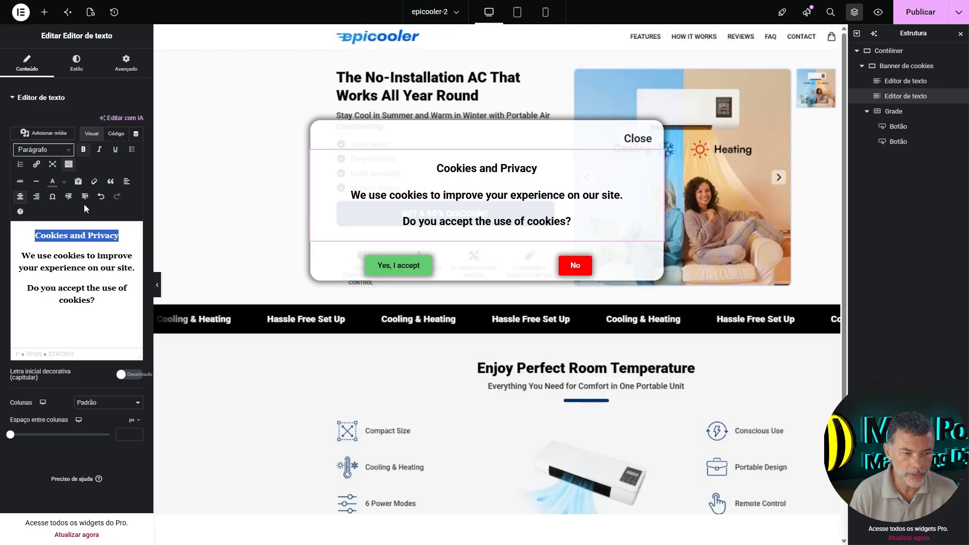
pyautogui.click(37, 165)
pyautogui.hotkey('ctrl', 'v')
pyautogui.press('Return')
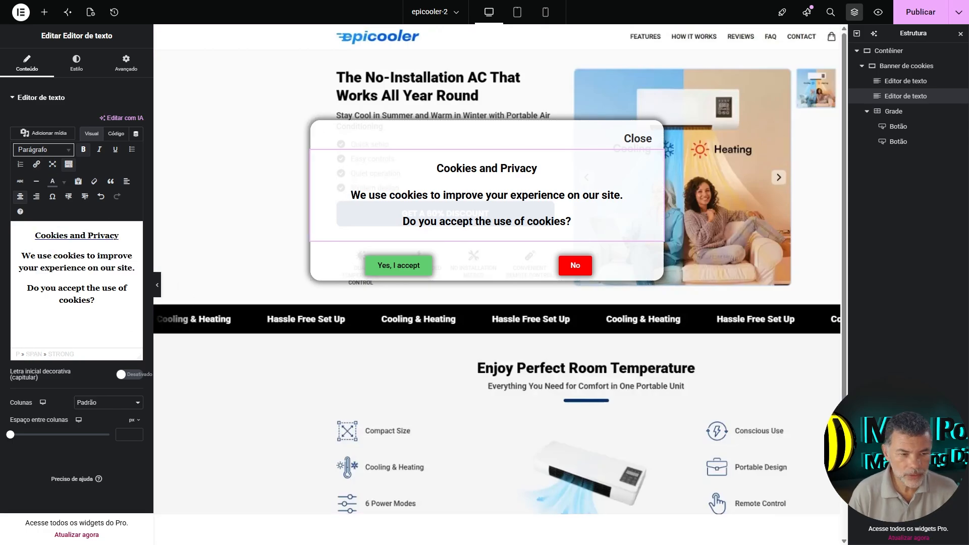
# - Link the message lines "We use cookies to improve your experience on our site." and "Do you accept the use of cookies?" to the tracking URL
pyautogui.moveTo(21, 255); pyautogui.dragTo(135, 268)
pyautogui.click(37, 164)
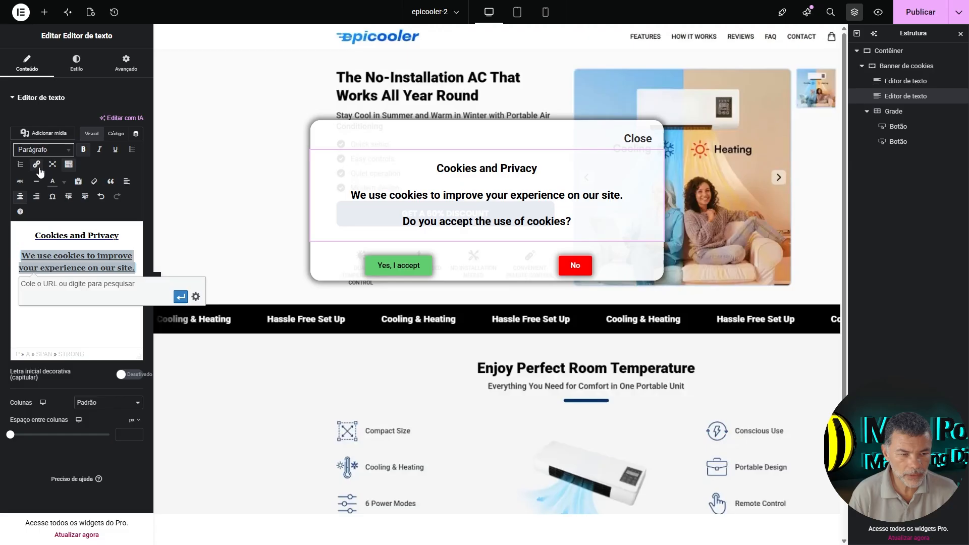
pyautogui.write('https://fasttrack38.com/Q7FBD4LH/31RRBX74')
pyautogui.press('Return')
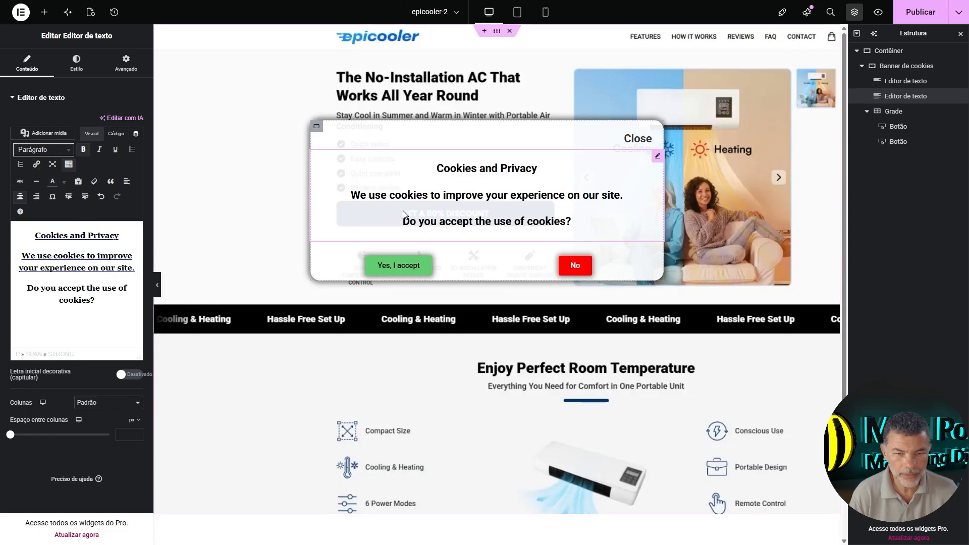
pyautogui.moveTo(27, 287); pyautogui.dragTo(94, 301)
pyautogui.click(37, 165)
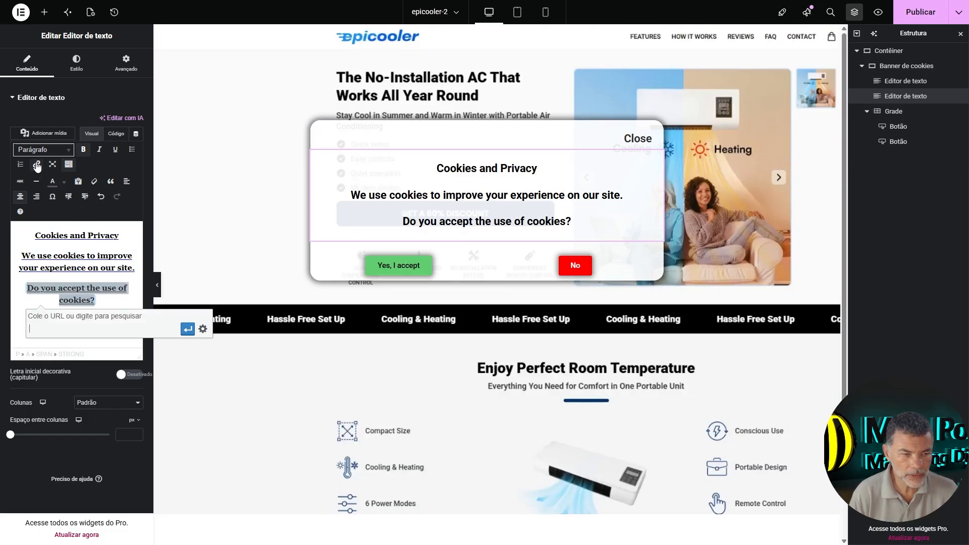
pyautogui.write('https://fasttrack38.com/Q7FBD4LH/31RRBX74')
pyautogui.press('Return')
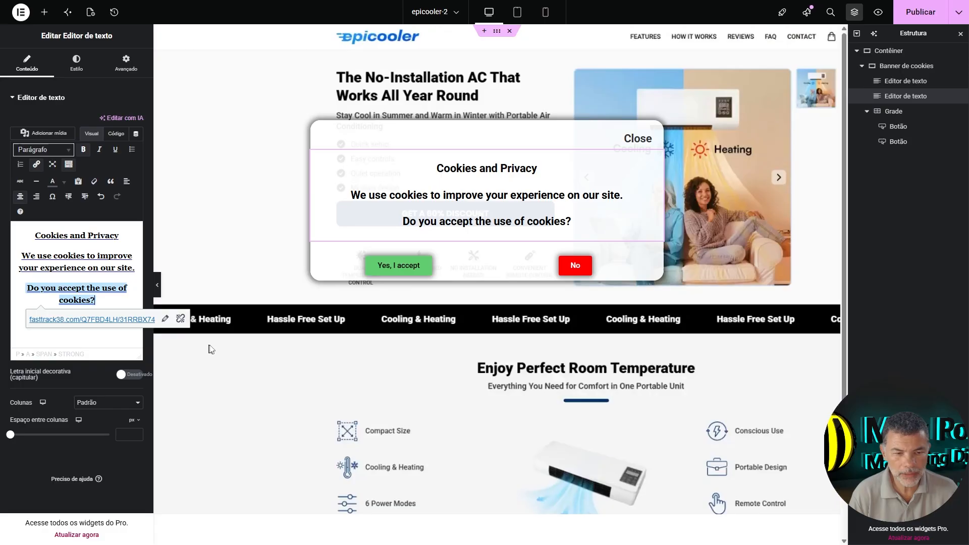
# - Preview the full-width page with the white banner and compare it with the original epicooler site
pyautogui.click(157, 285)
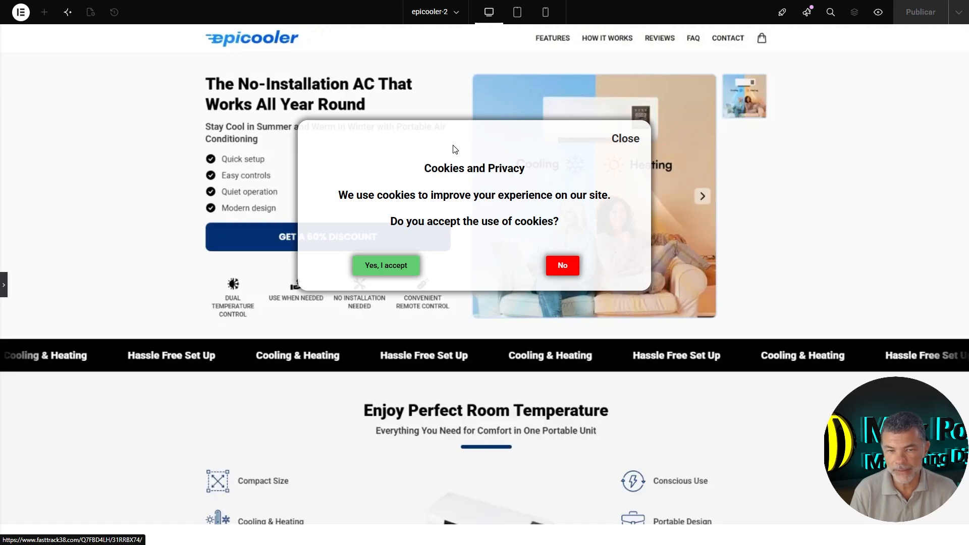
pyautogui.hotkey('alt', 'Tab')
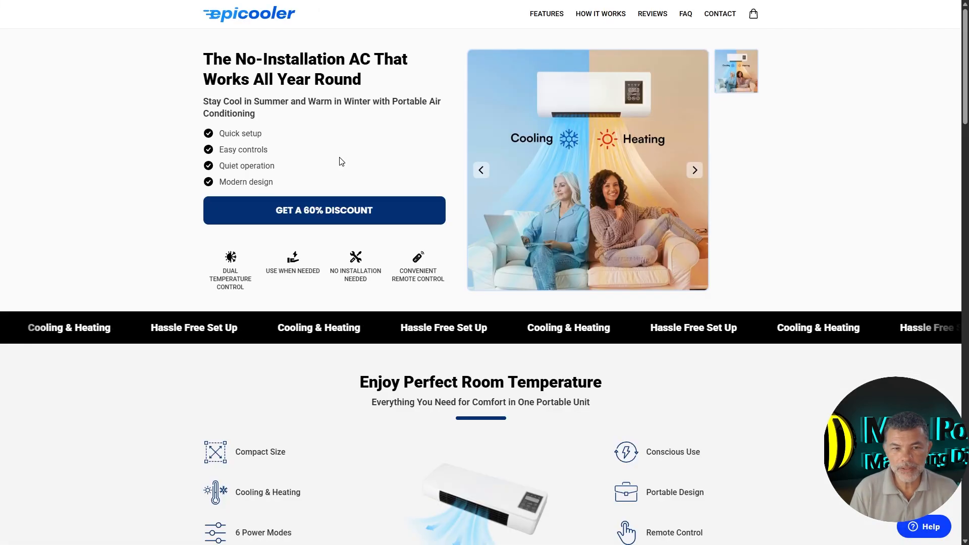
pyautogui.hotkey('alt', 'Tab')
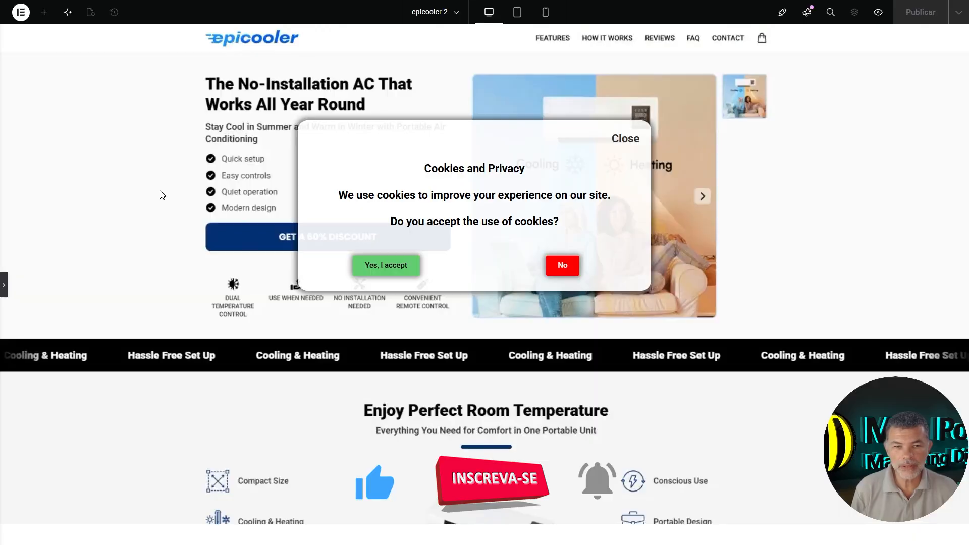